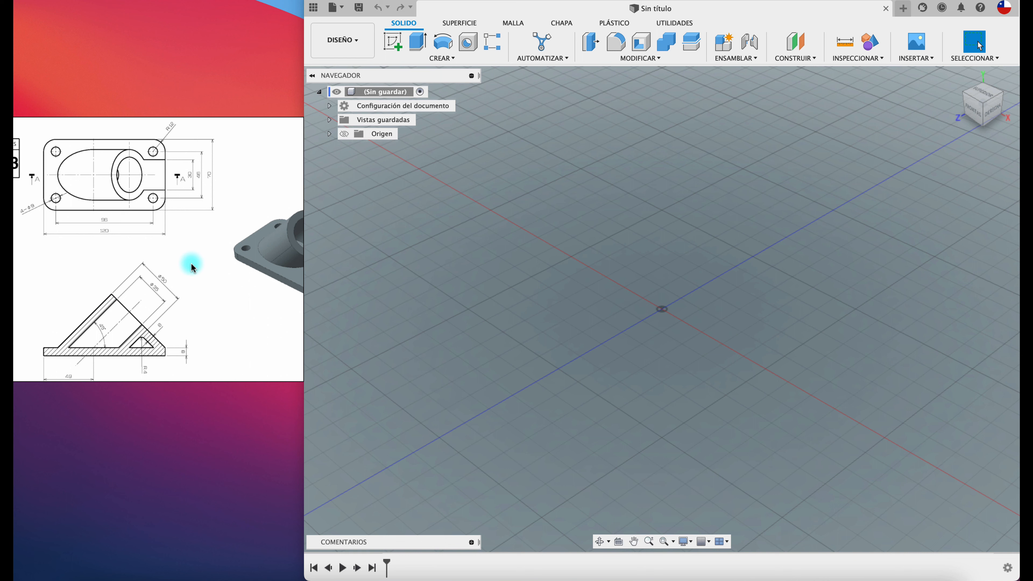
# Step: Examine the reference drawing's top view, section A-A and isometric view for the base plate and angled tube dimensions
pyautogui.moveTo(192, 261); pyautogui.dragTo(125, 268)
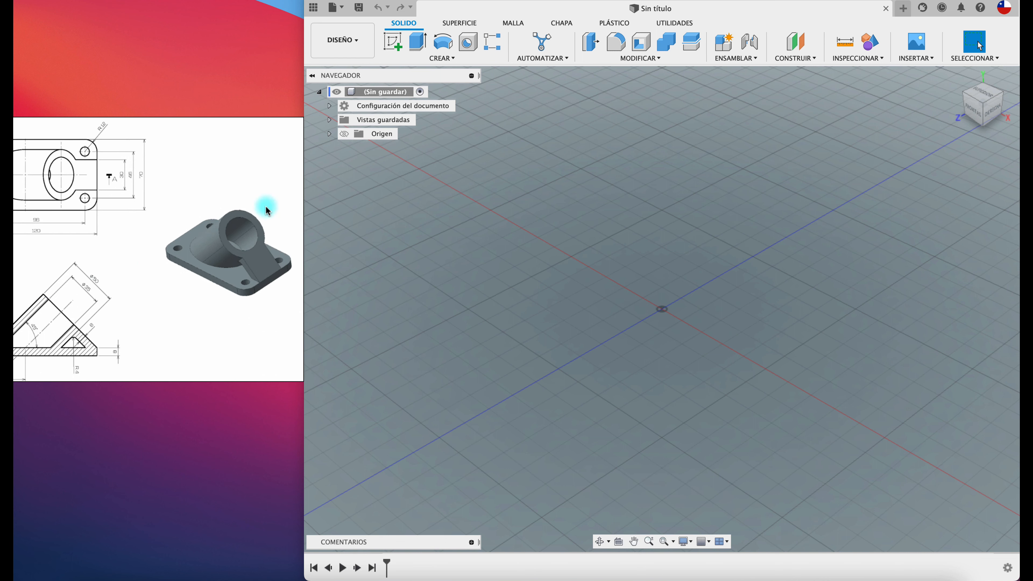
pyautogui.moveTo(142, 230)
pyautogui.mouseDown()
pyautogui.moveTo(220, 239)
pyautogui.moveTo(213, 249)
pyautogui.mouseUp()
pyautogui.scroll(2, 149, 214)
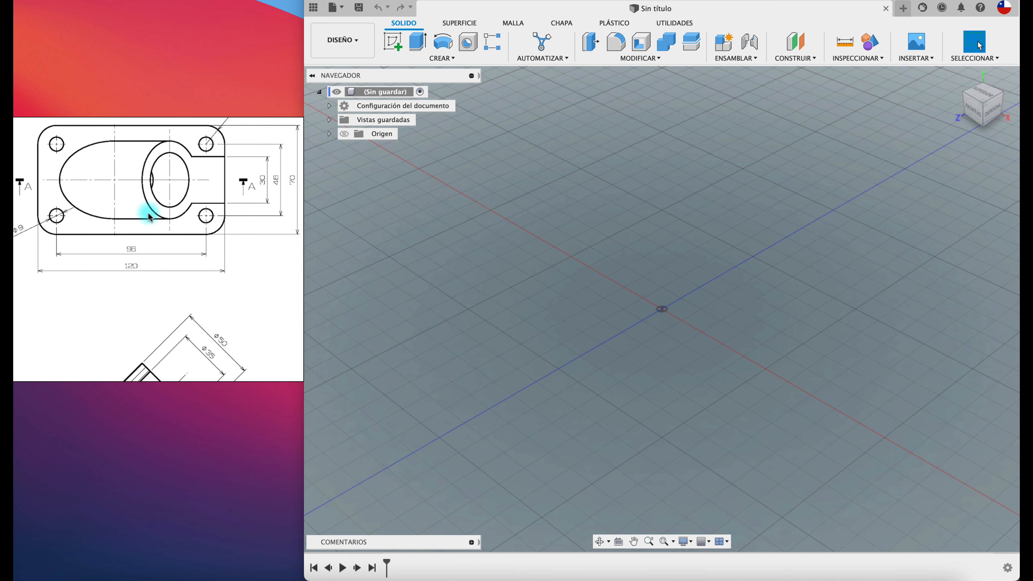
pyautogui.scroll(-1, 149, 213)
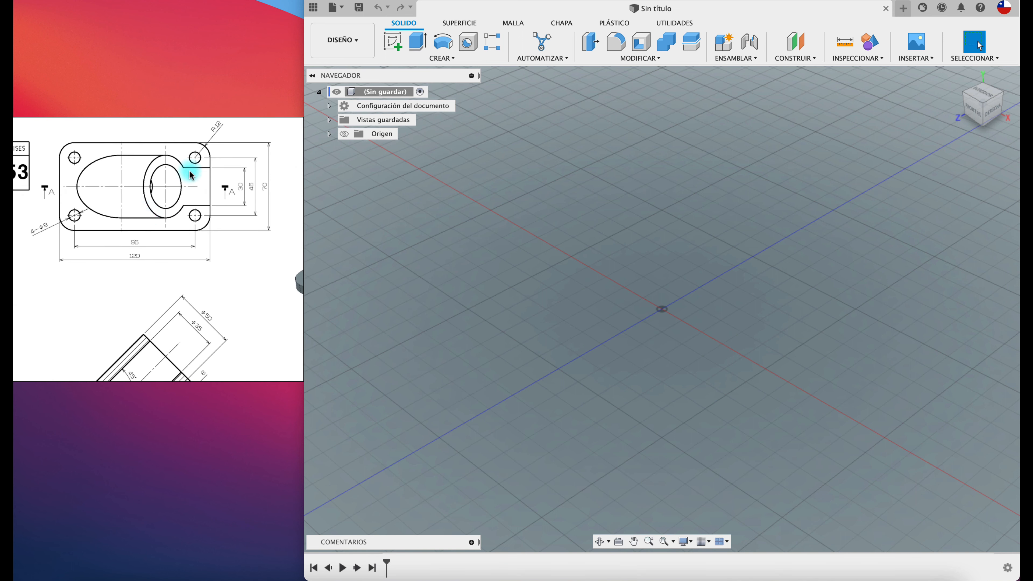
pyautogui.scroll(-2, 106, 224)
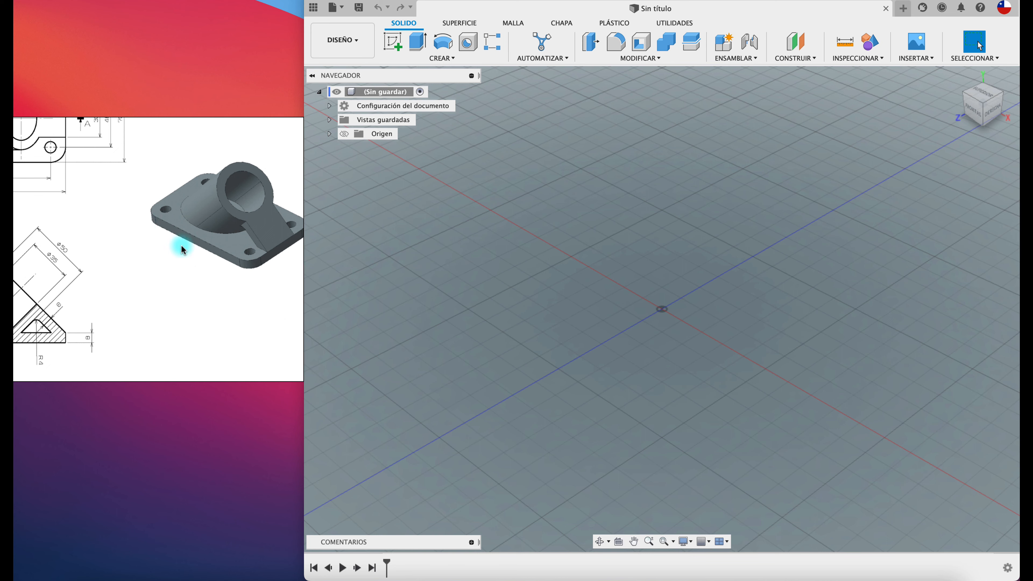
pyautogui.scroll(2, 188, 267)
pyautogui.scroll(-2, 145, 311)
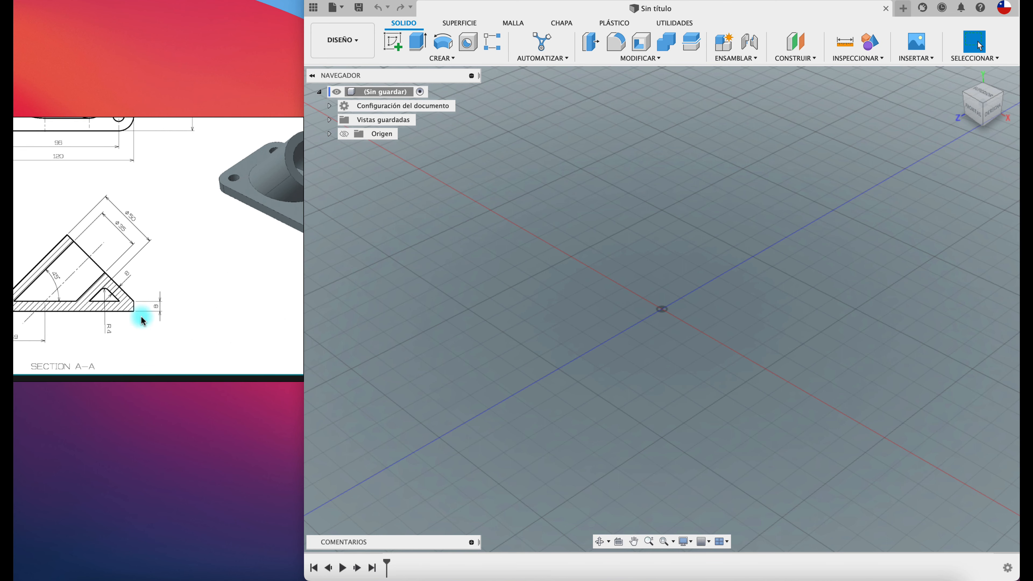
pyautogui.scroll(-2, 143, 316)
pyautogui.scroll(4, 147, 319)
pyautogui.scroll(-3, 146, 319)
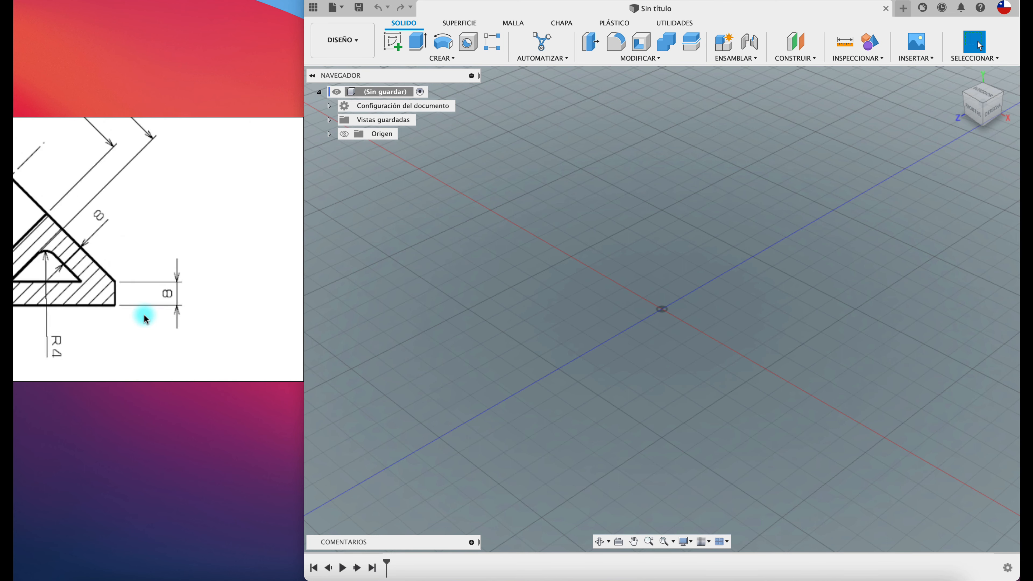
pyautogui.scroll(3, 143, 223)
pyautogui.scroll(-1, 98, 206)
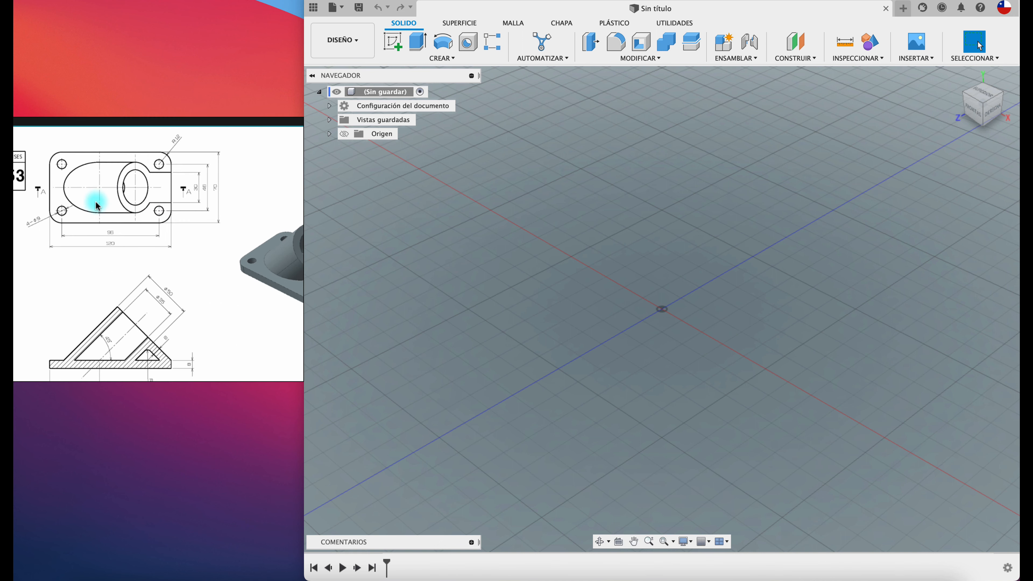
# Step: Show the origin planes and start a sketch on the horizontal ground plane
pyautogui.click(344, 134)
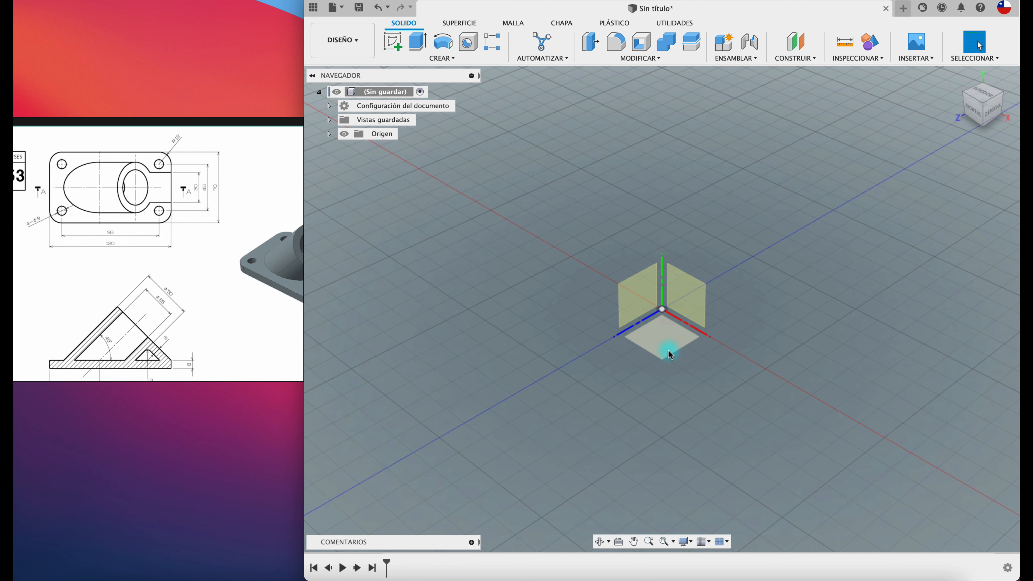
pyautogui.click(966, 77)
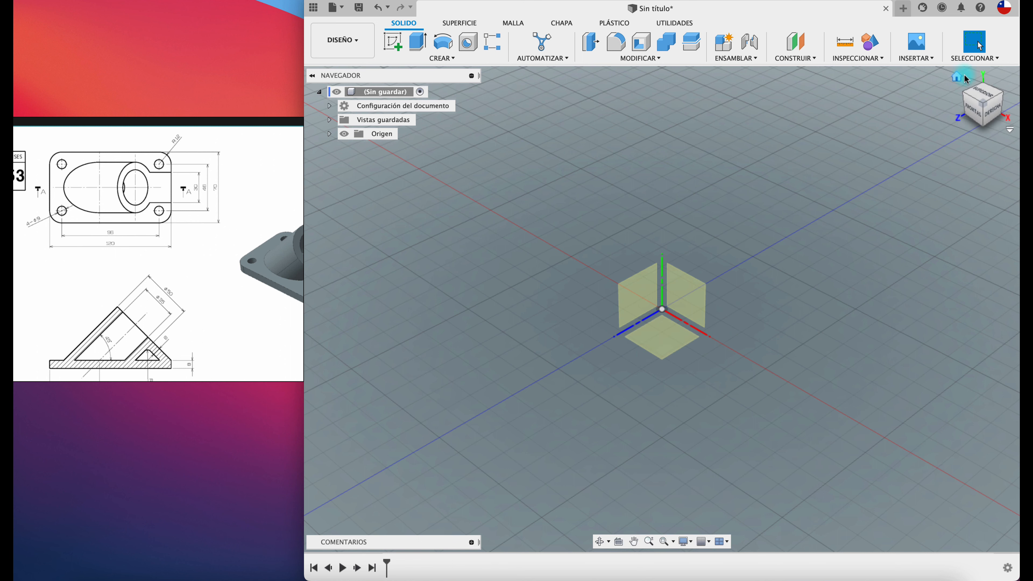
pyautogui.click(647, 156)
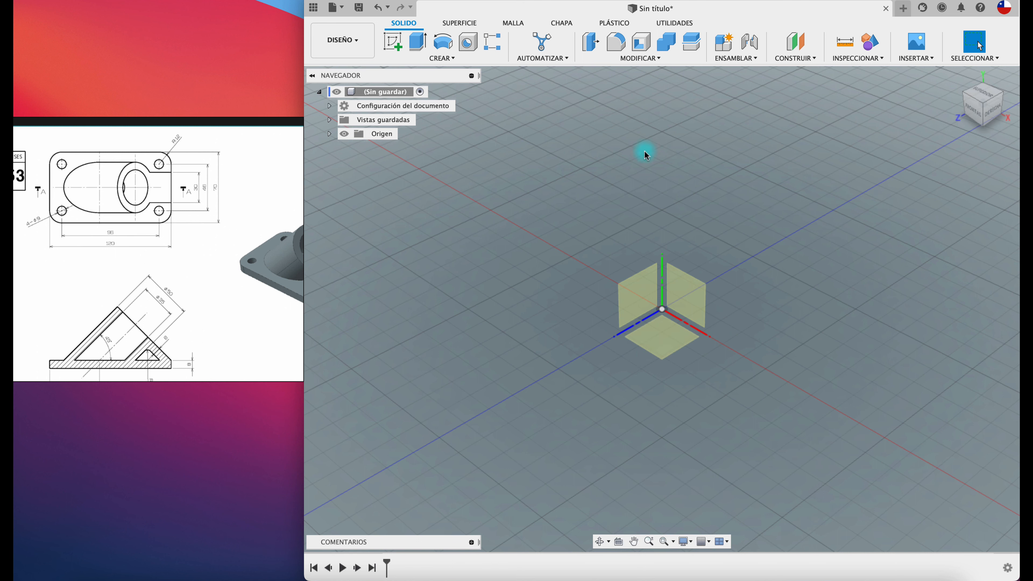
pyautogui.click(393, 41)
pyautogui.click(671, 338)
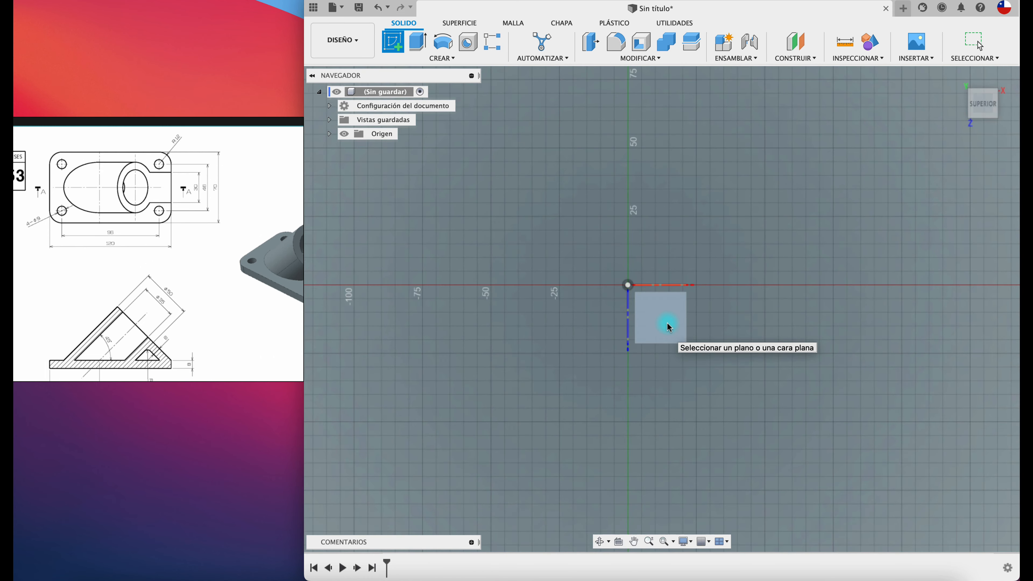
# Step: Sketch a center rectangle with its center at the origin for the base plate
pyautogui.click(456, 59)
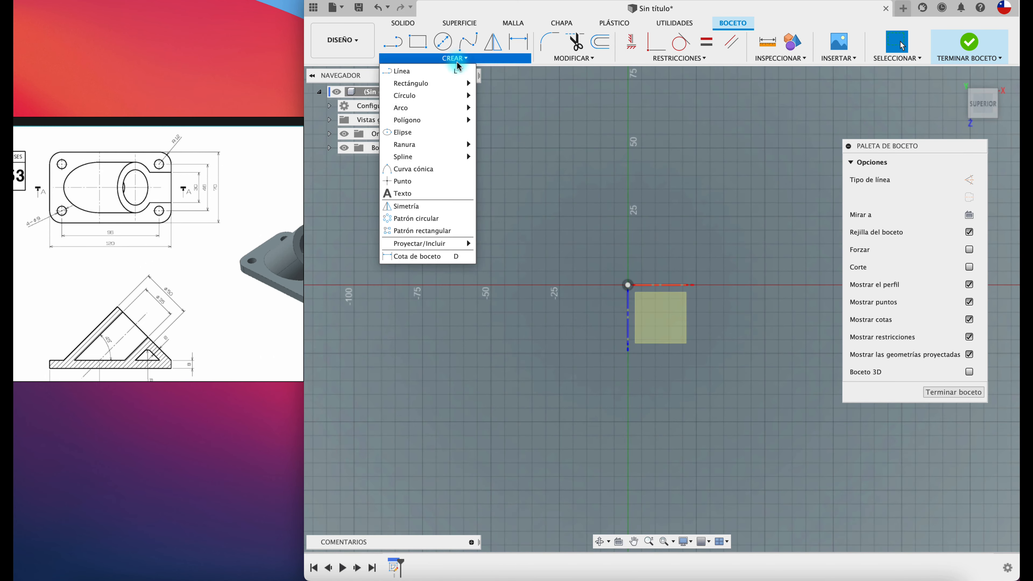
pyautogui.moveTo(447, 84)
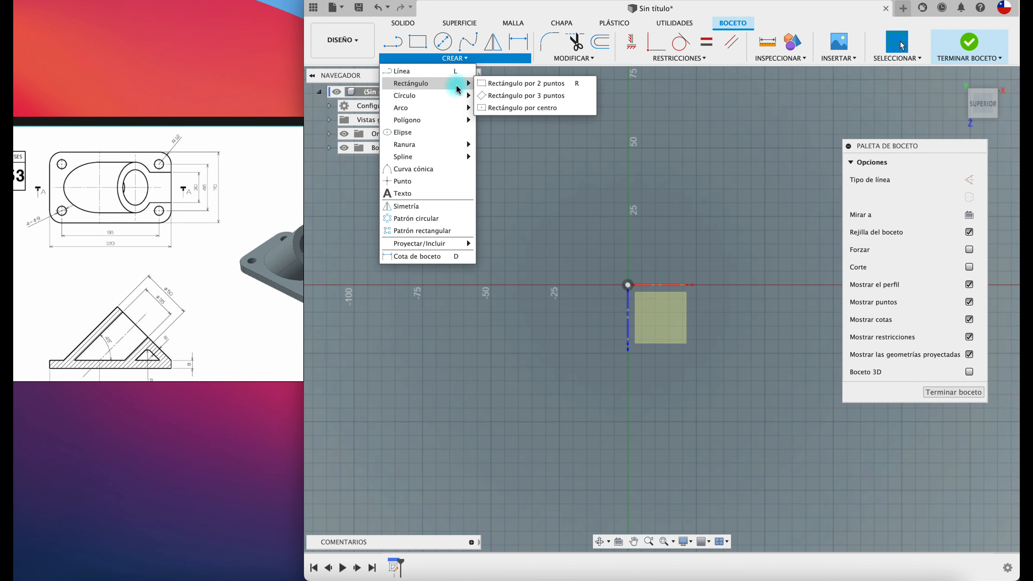
pyautogui.click(523, 108)
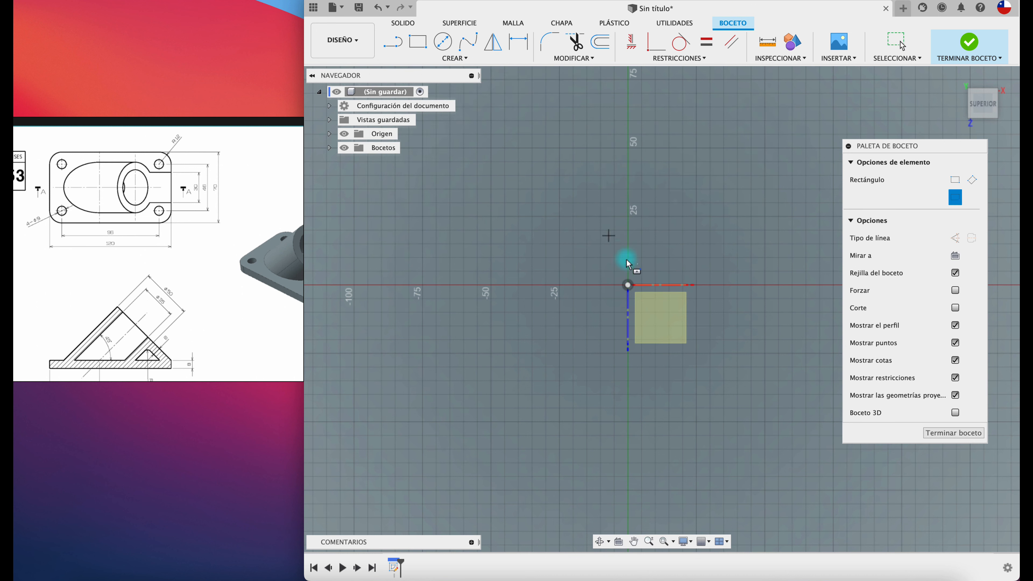
pyautogui.click(629, 285)
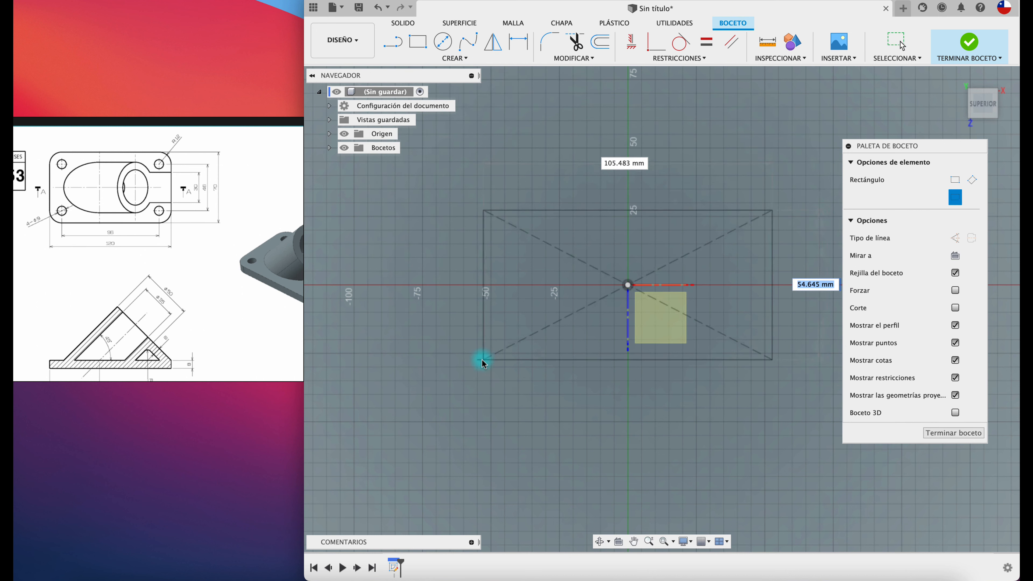
pyautogui.click(397, 385)
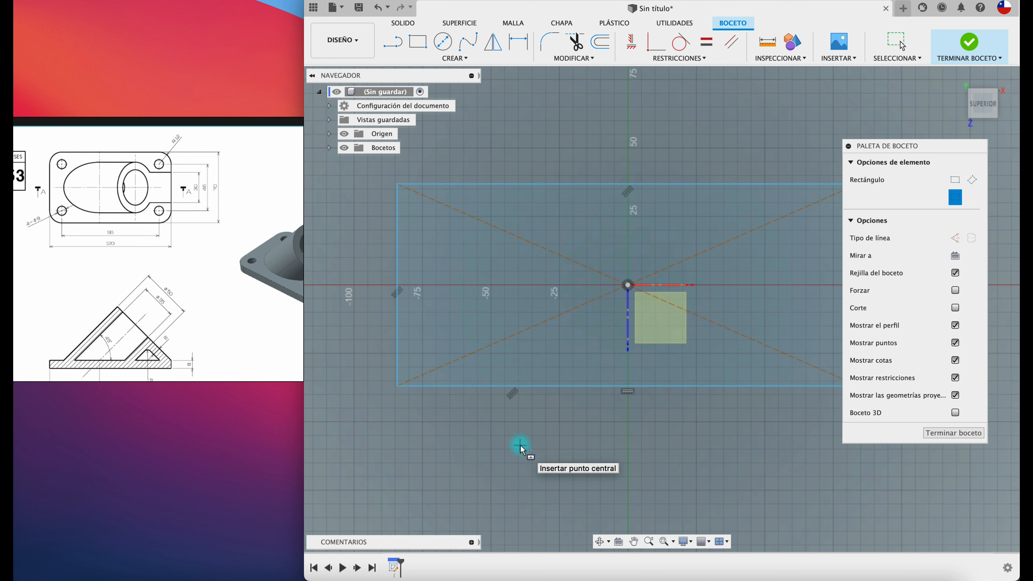
# Step: Dimension the rectangle to 120 mm long and 70 mm wide
pyautogui.scroll(1, 522, 448)
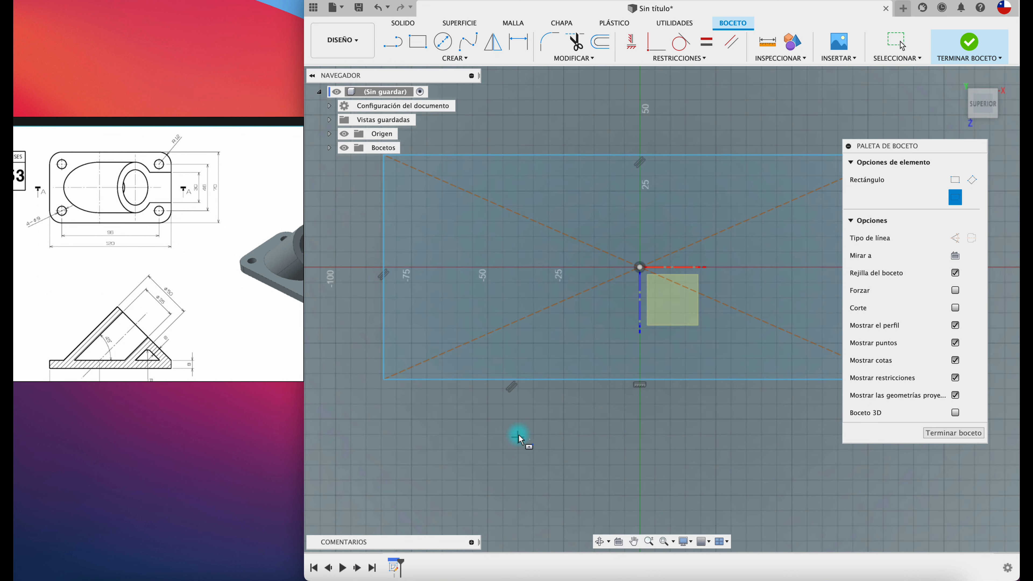
pyautogui.press('d')
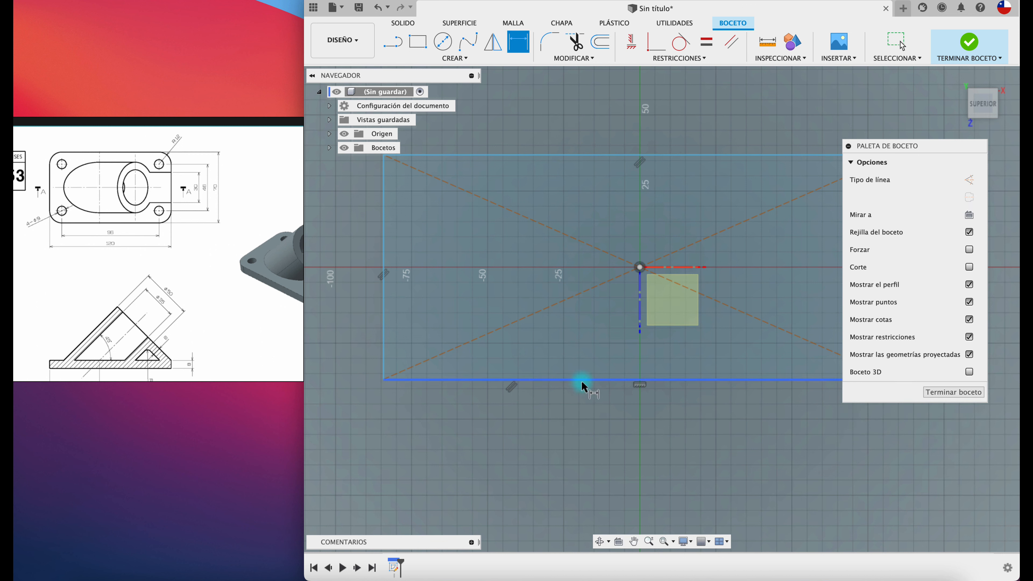
pyautogui.click(581, 380)
pyautogui.click(586, 441)
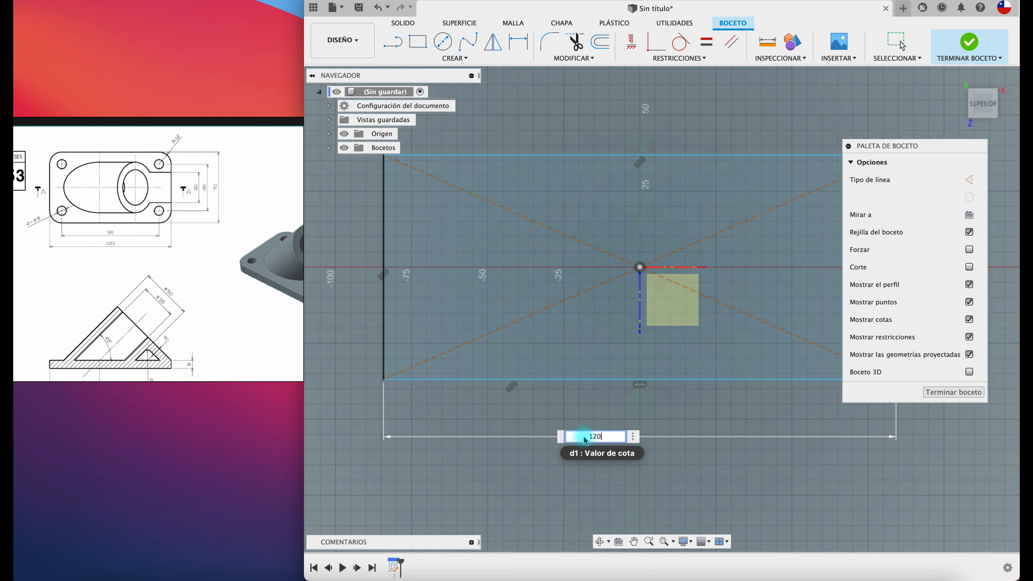
pyautogui.press('Return')
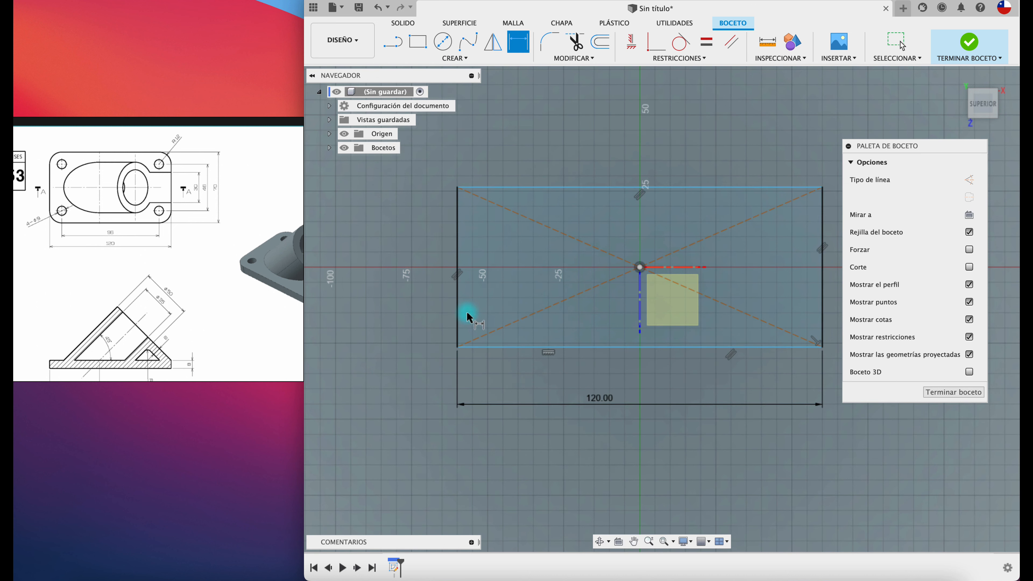
pyautogui.click(457, 300)
pyautogui.click(399, 288)
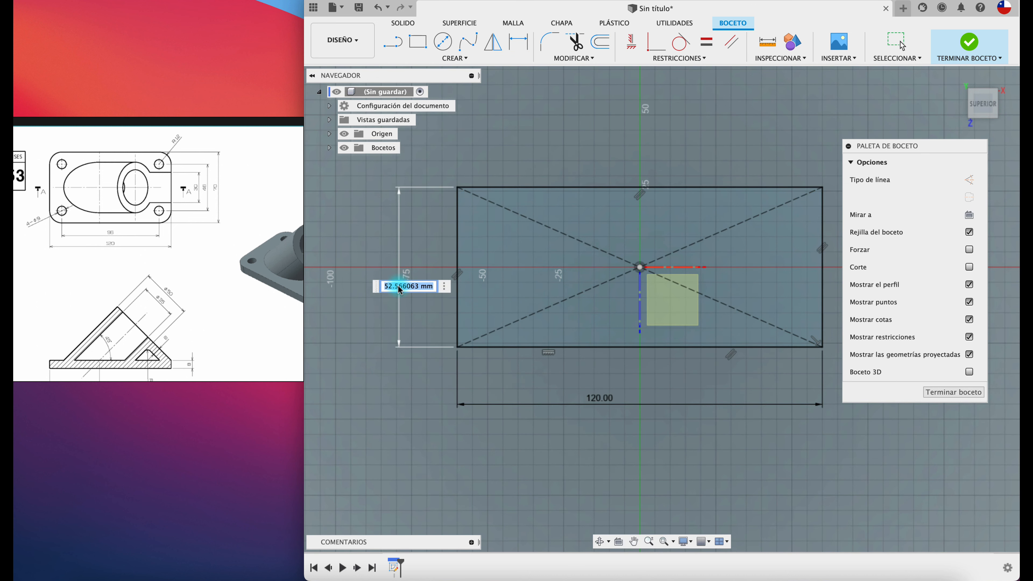
pyautogui.press('Return')
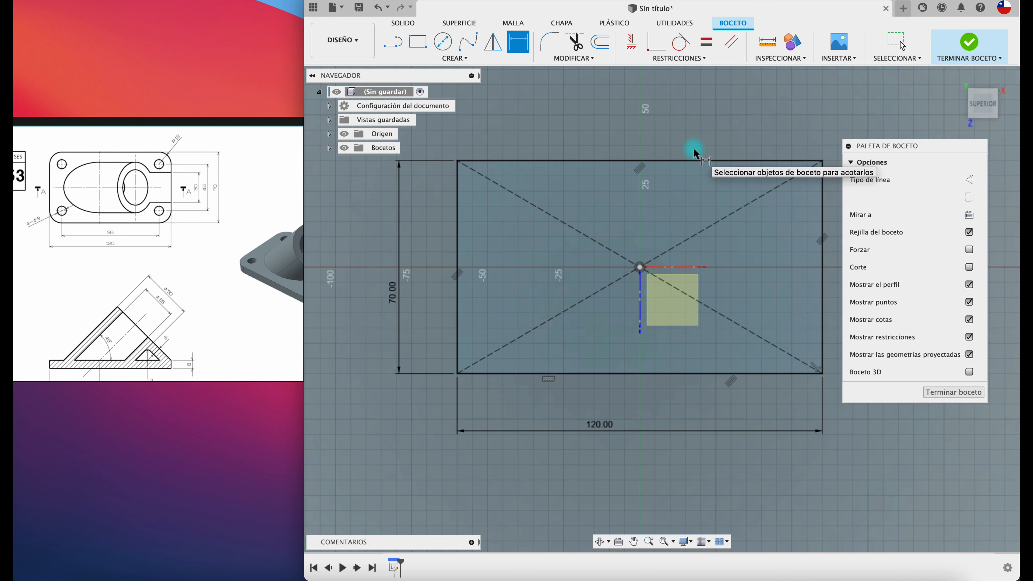
# Step: Check the plate thickness on the drawing and extrude the rectangle 8 mm upward as a new body
pyautogui.scroll(-2, 186, 369)
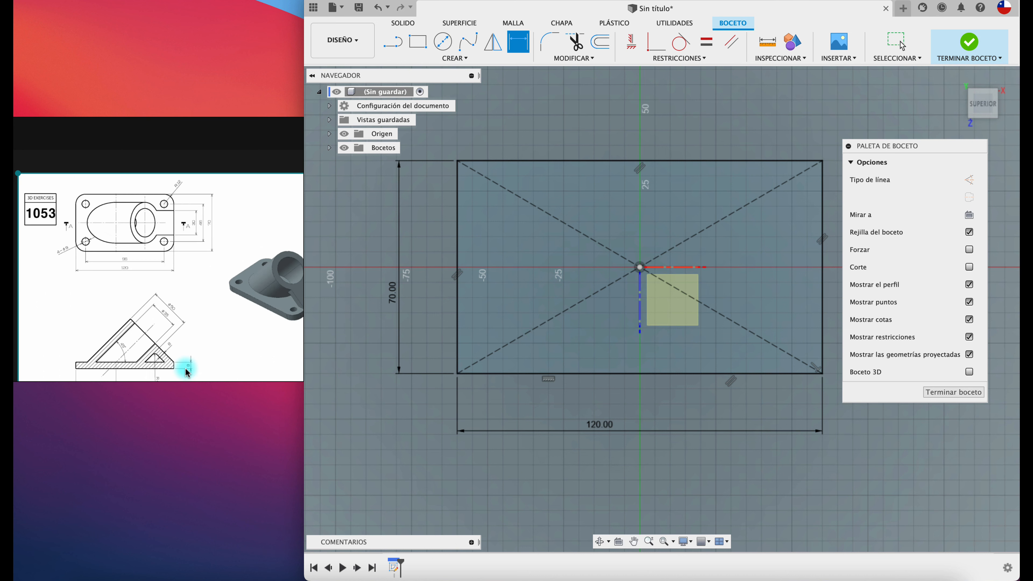
pyautogui.scroll(3, 186, 372)
pyautogui.press('e')
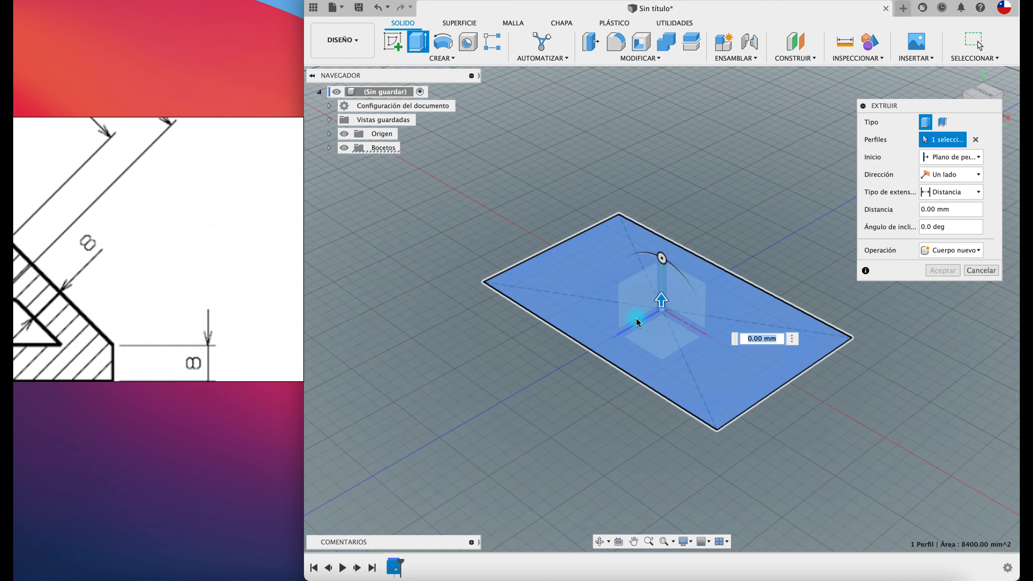
pyautogui.write('8')
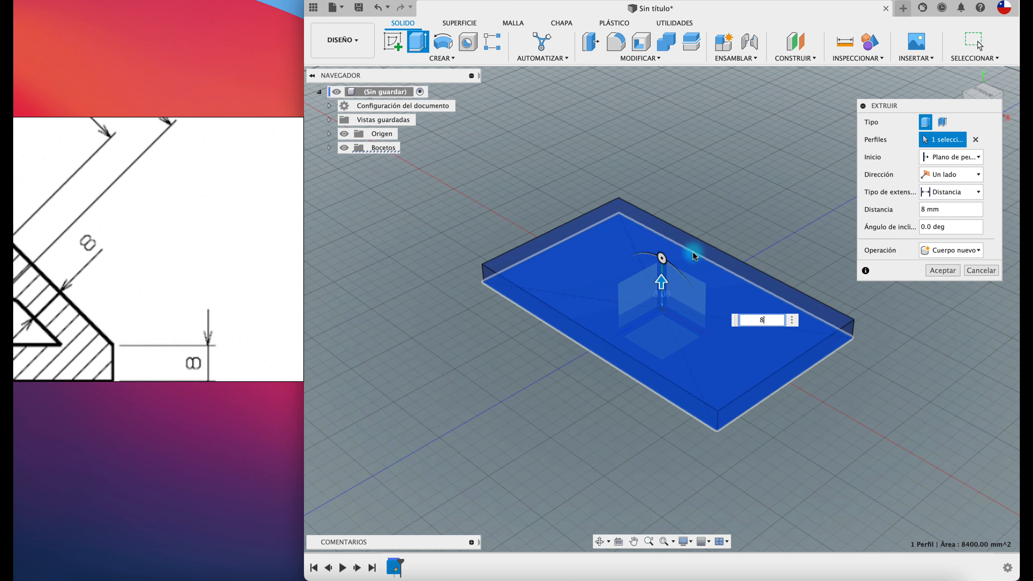
pyautogui.click(943, 276)
# Step: Review section A-A on the drawing and start a sketch on the vertical front plane through the origin
pyautogui.moveTo(802, 221); pyautogui.dragTo(745, 217, button='middle')
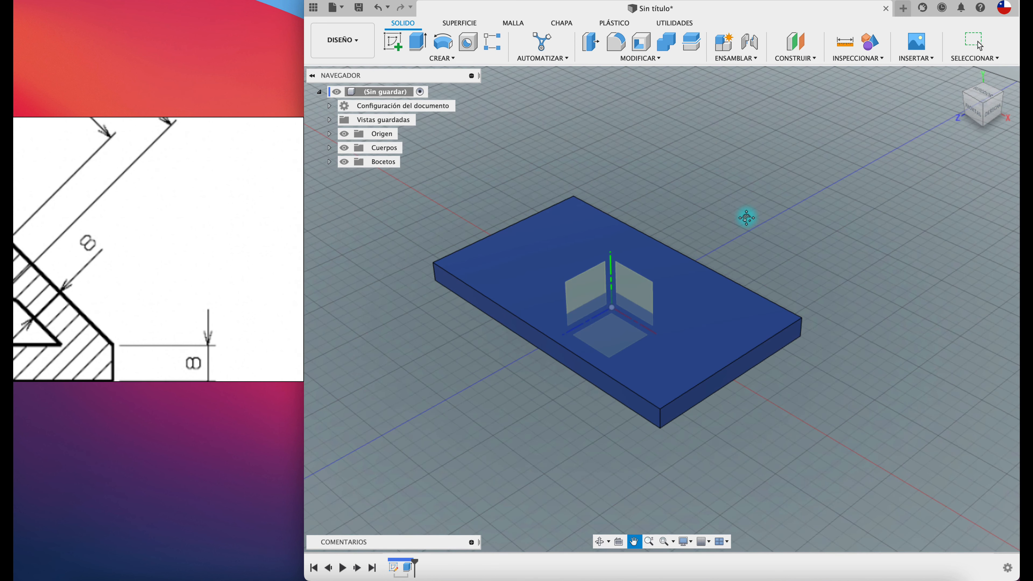
pyautogui.click(201, 245)
pyautogui.scroll(-6, 201, 245)
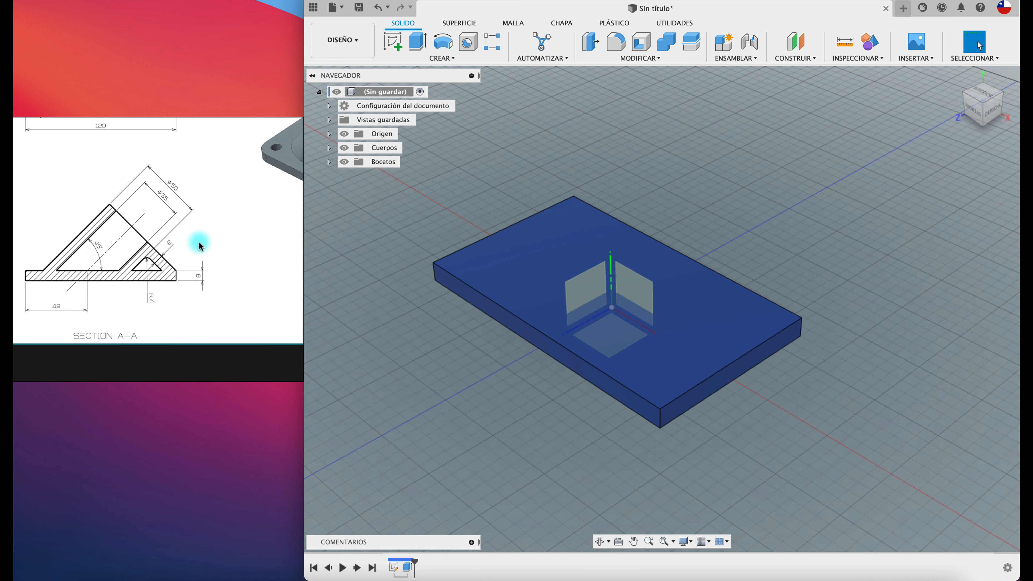
pyautogui.moveTo(199, 235); pyautogui.dragTo(236, 306, button='middle')
pyautogui.moveTo(181, 210)
pyautogui.mouseDown(button='middle')
pyautogui.moveTo(185, 263)
pyautogui.moveTo(196, 169)
pyautogui.mouseUp(button='middle')
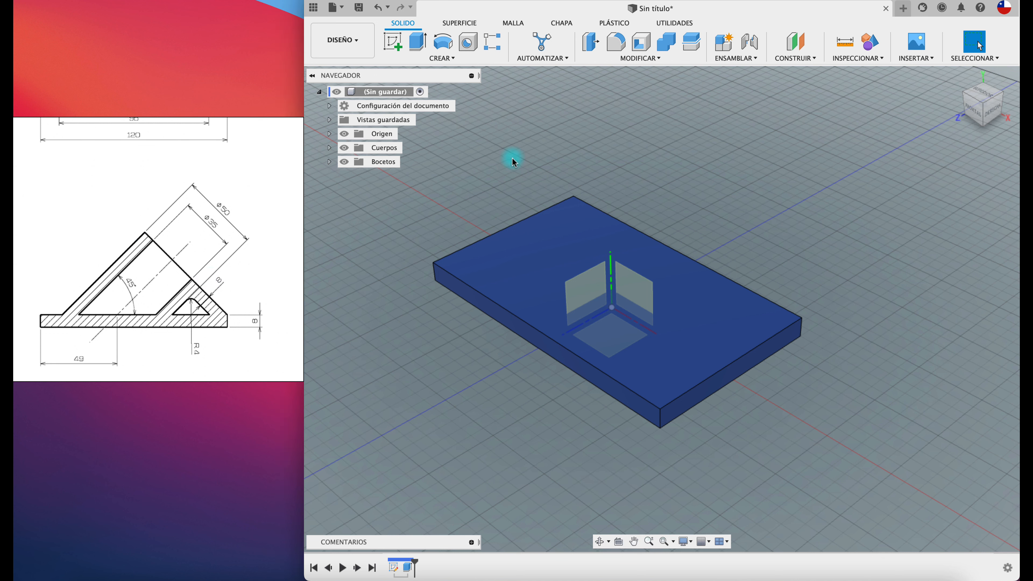
pyautogui.click(393, 42)
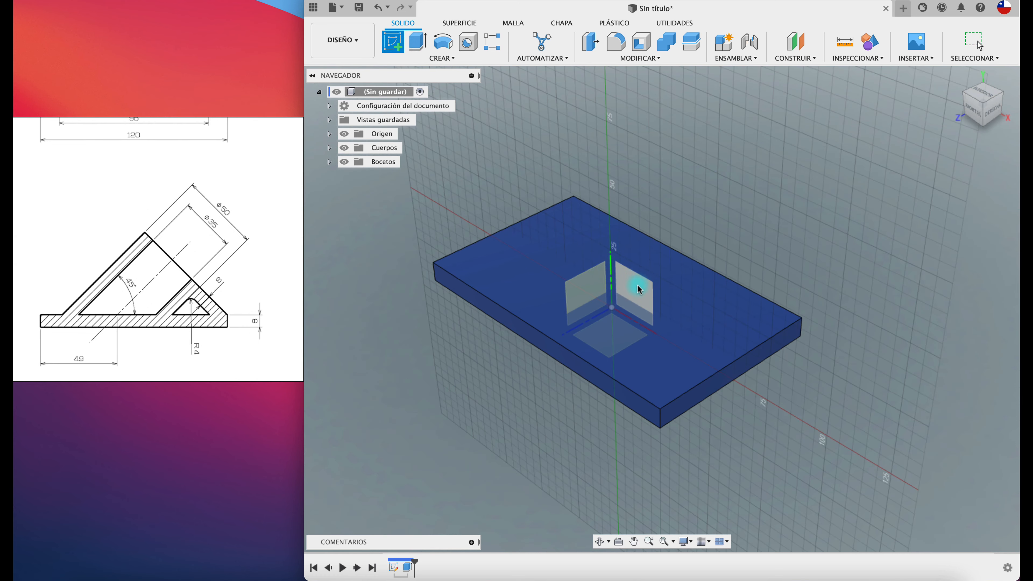
pyautogui.click(628, 283)
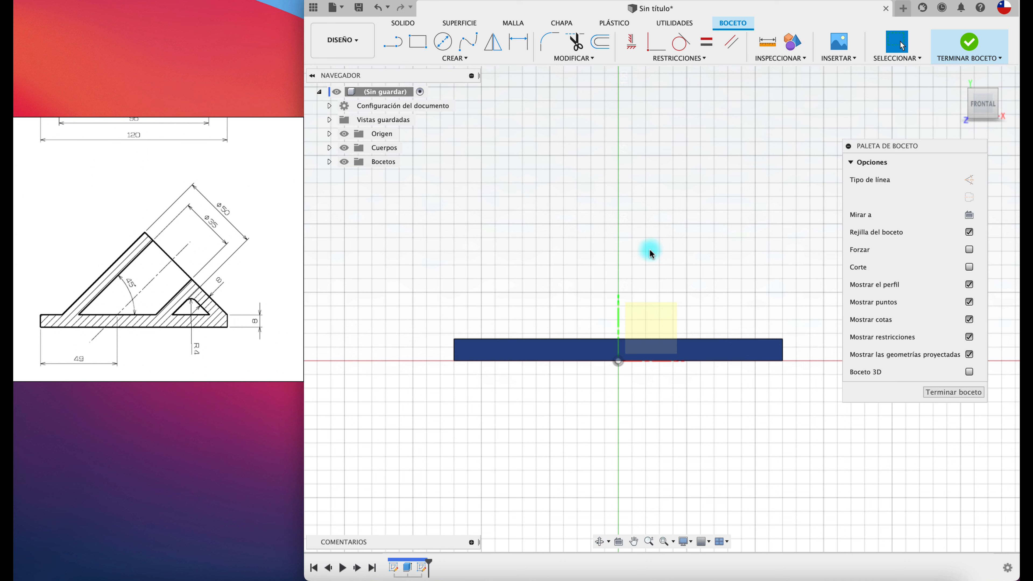
# Step: Project the plate's long front face into the sketch with the projection link kept on
pyautogui.press('p')
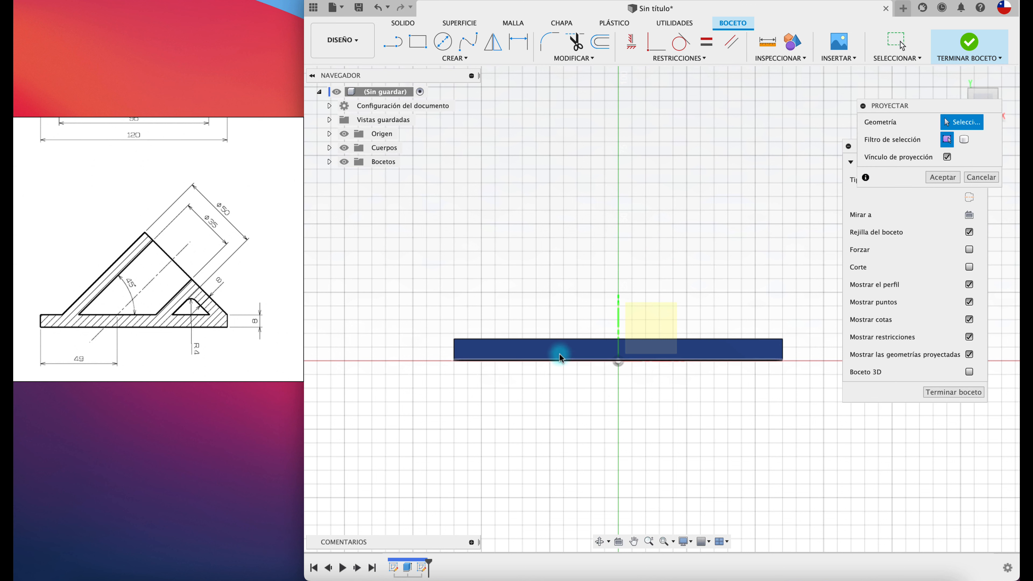
pyautogui.click(561, 357)
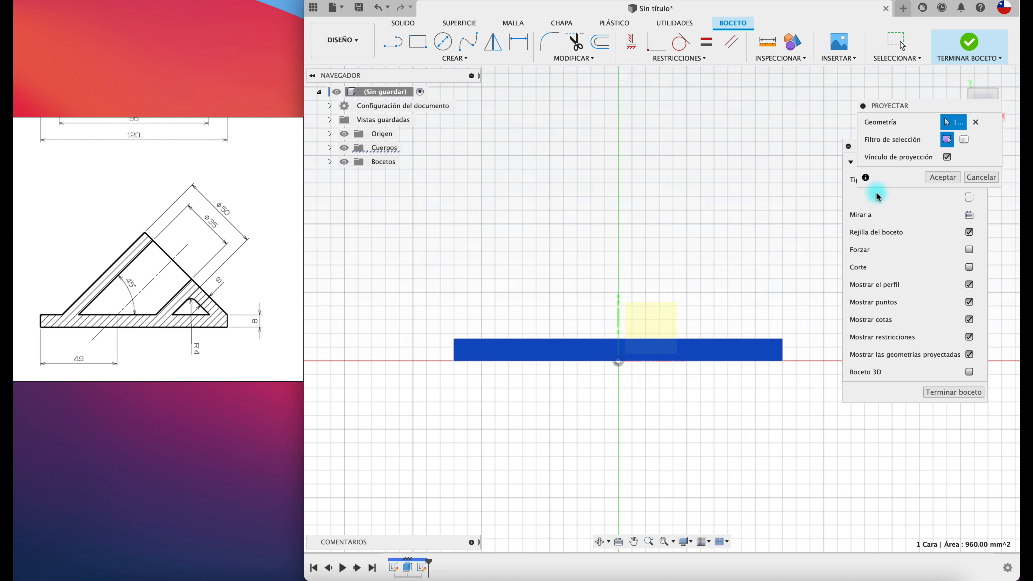
pyautogui.click(943, 177)
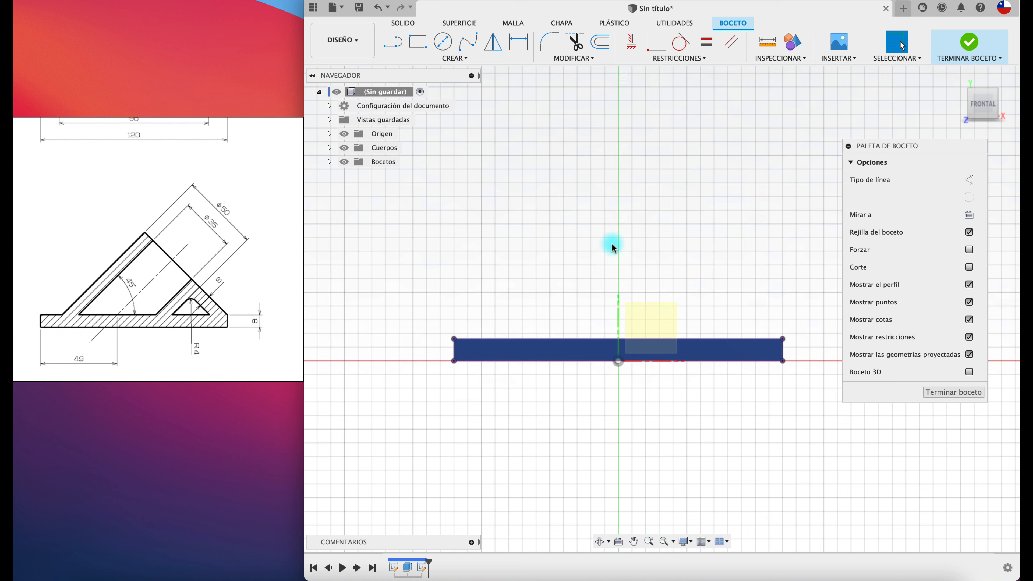
# Step: Draw a line along the plate's bottom edge starting at its lower left corner and dimension it to 49 mm
pyautogui.click(397, 46)
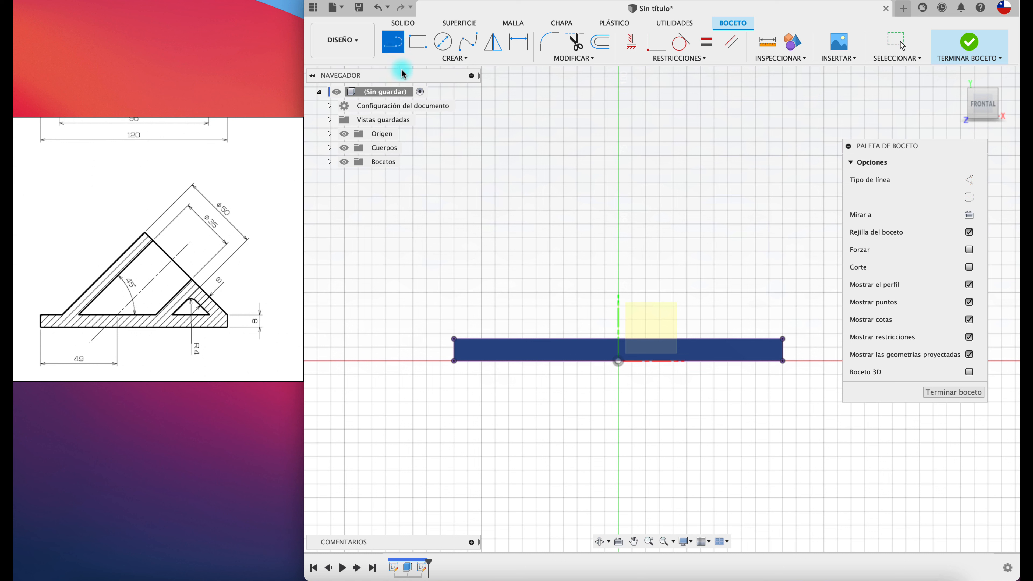
pyautogui.click(455, 361)
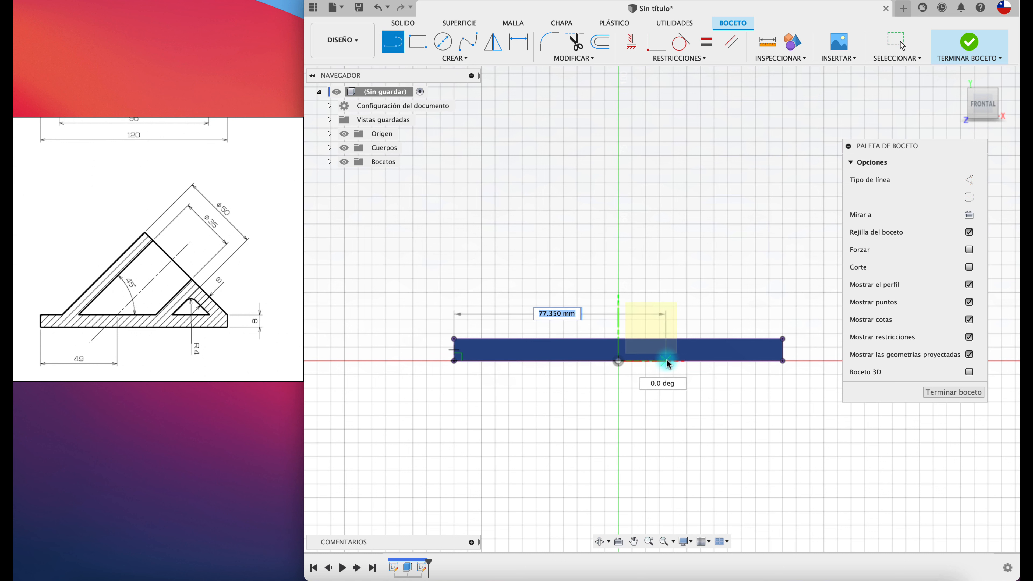
pyautogui.click(683, 361)
pyautogui.press('Escape')
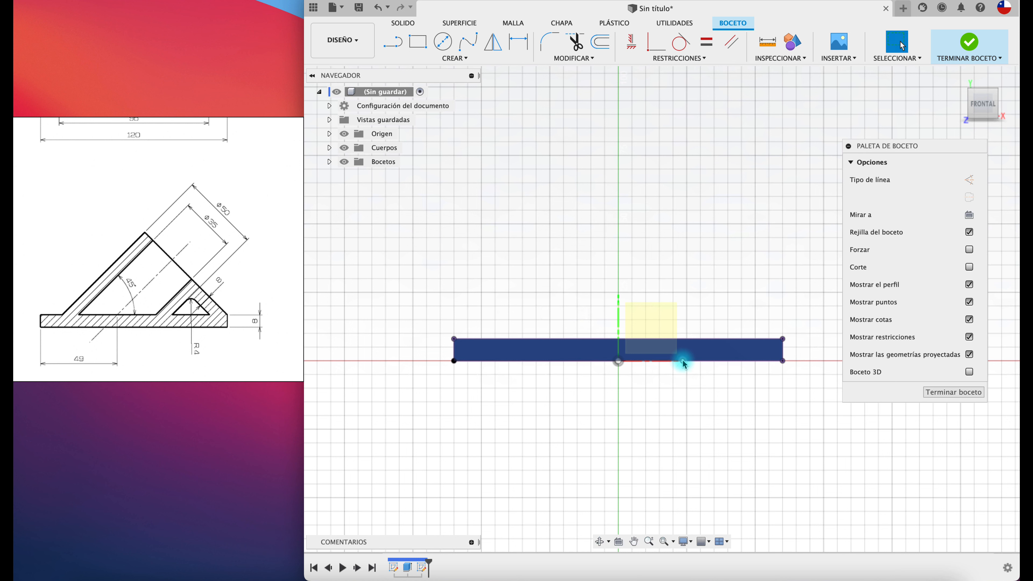
pyautogui.press('d')
pyautogui.click(590, 361)
pyautogui.click(575, 428)
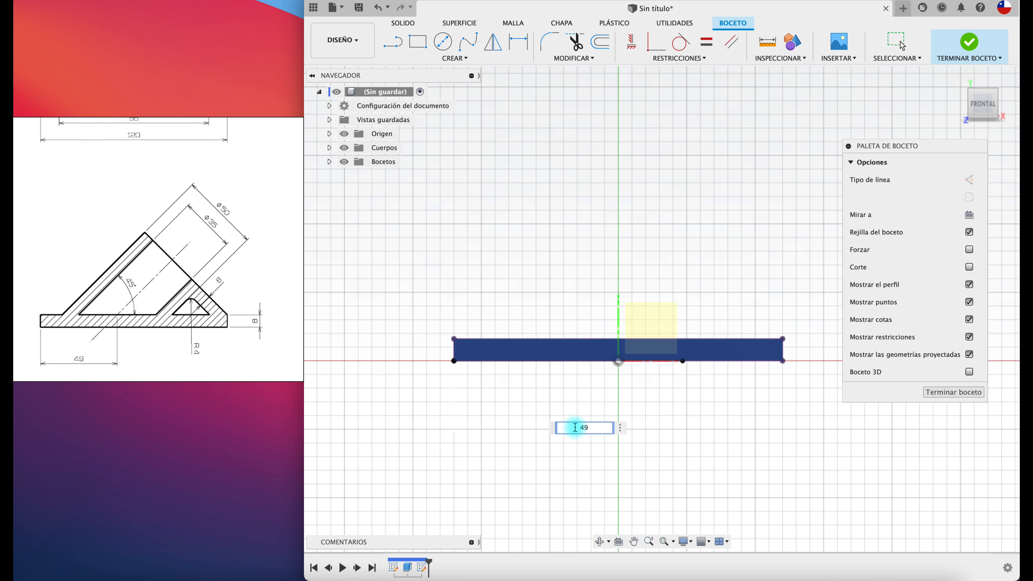
pyautogui.press('Return')
# Step: Draw a vertical construction line about 77 mm long upward from the free end of the 49 mm line
pyautogui.press('l')
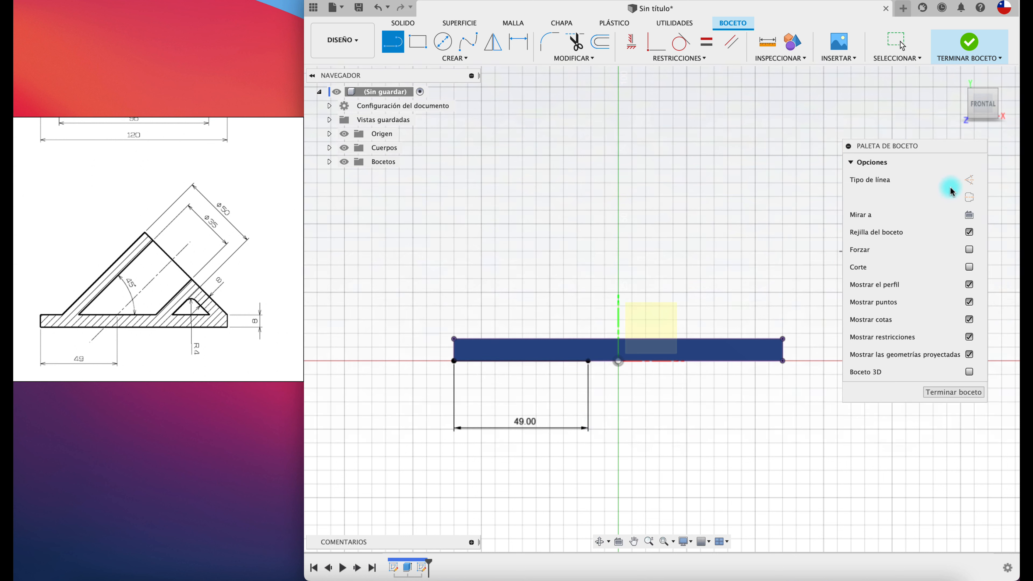
pyautogui.click(972, 182)
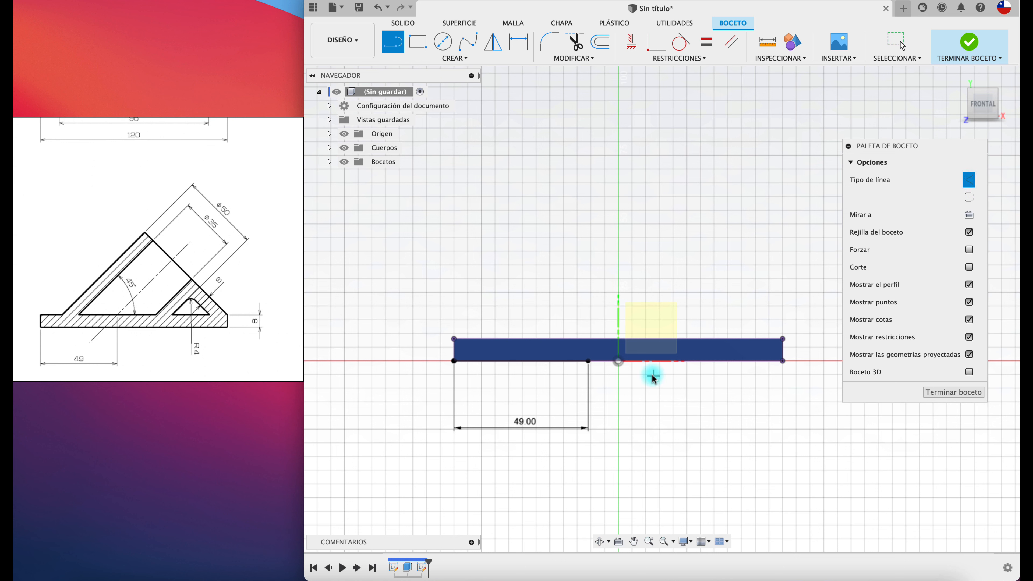
pyautogui.click(590, 363)
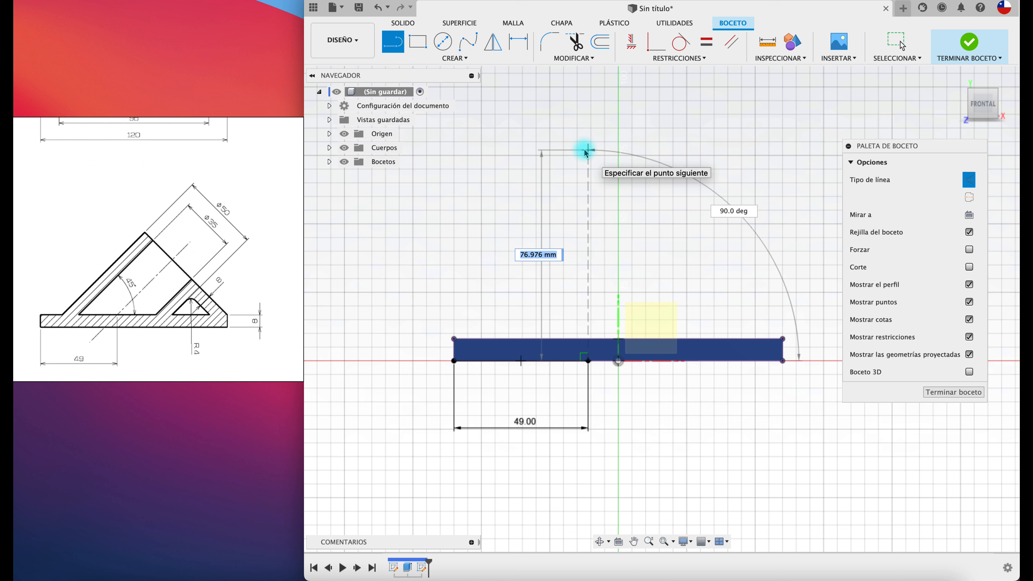
pyautogui.click(588, 151)
pyautogui.press('Escape')
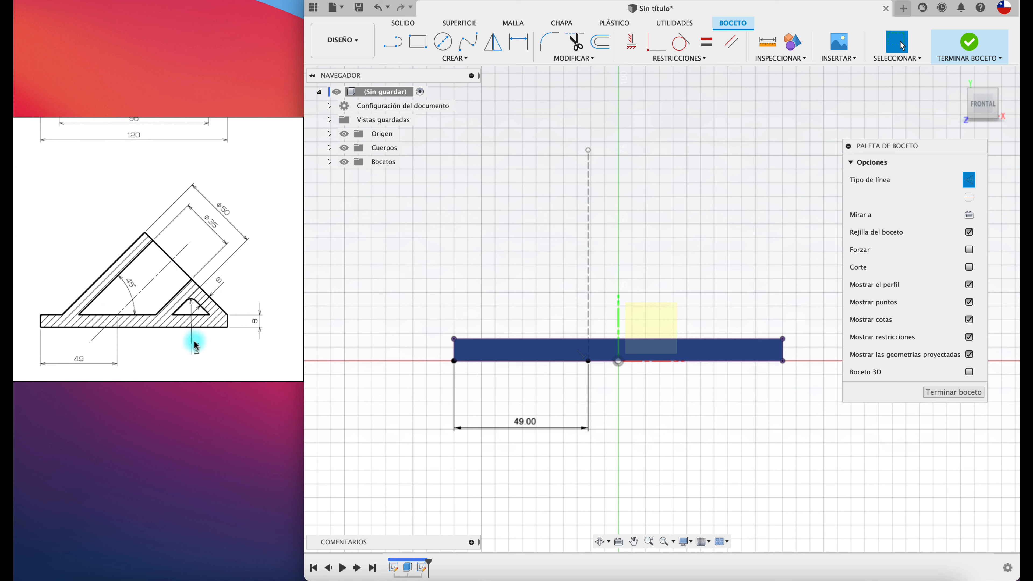
# Step: Draw a construction line sloping up to the right from where the vertical line crosses the plate's top edge
pyautogui.press('l')
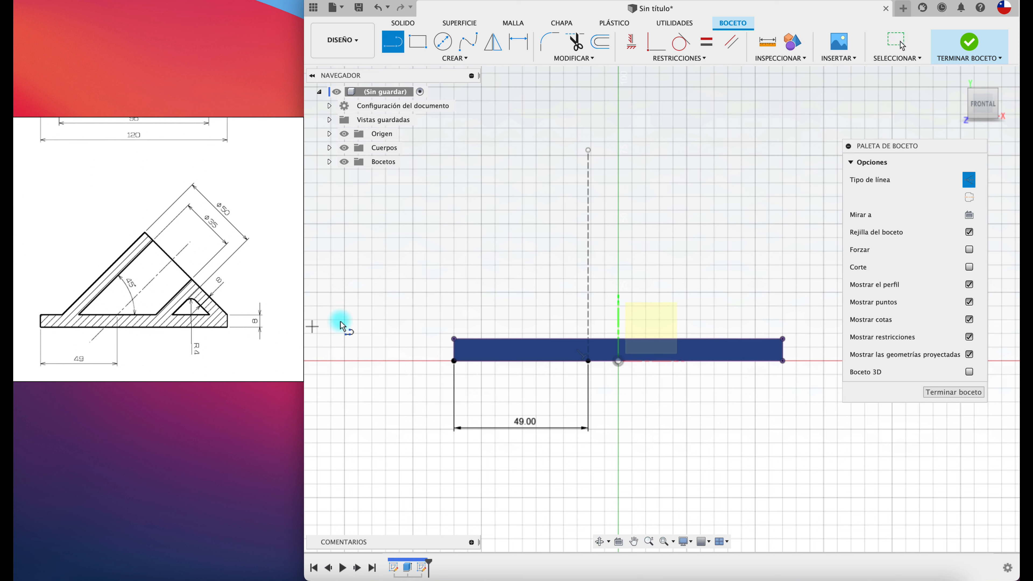
pyautogui.click(589, 339)
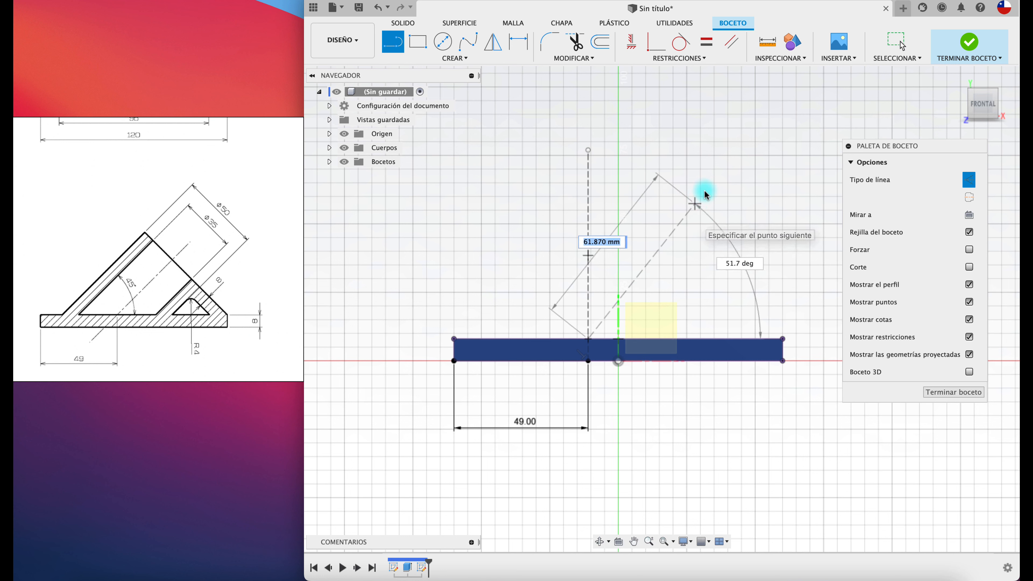
pyautogui.click(721, 170)
pyautogui.press('Escape')
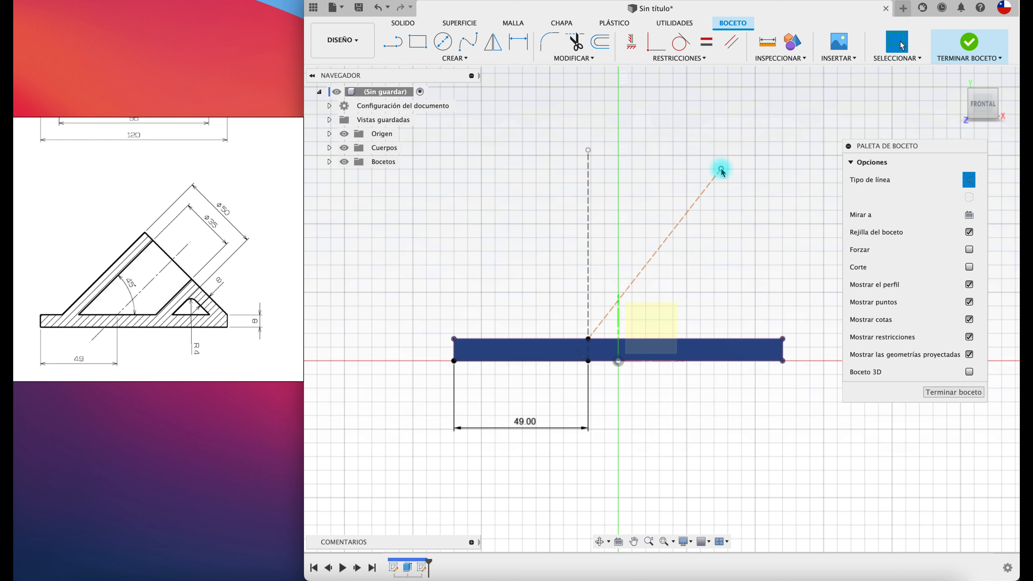
# Step: Dimension the angle between the sloping construction line and the plate's top edge to 45°
pyautogui.press('d')
pyautogui.click(647, 268)
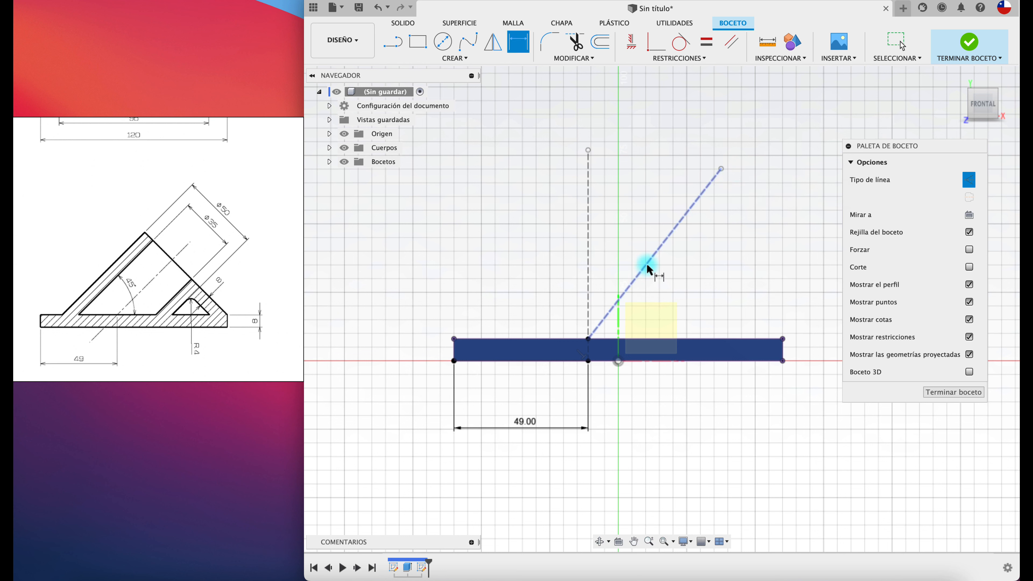
pyautogui.click(705, 342)
pyautogui.click(713, 290)
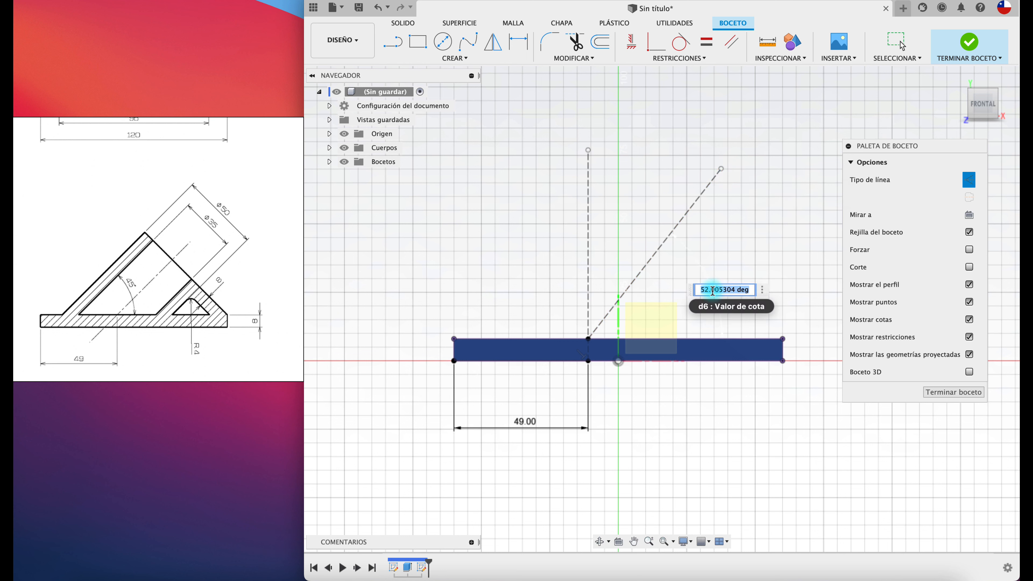
pyautogui.write('45')
pyautogui.press('Return')
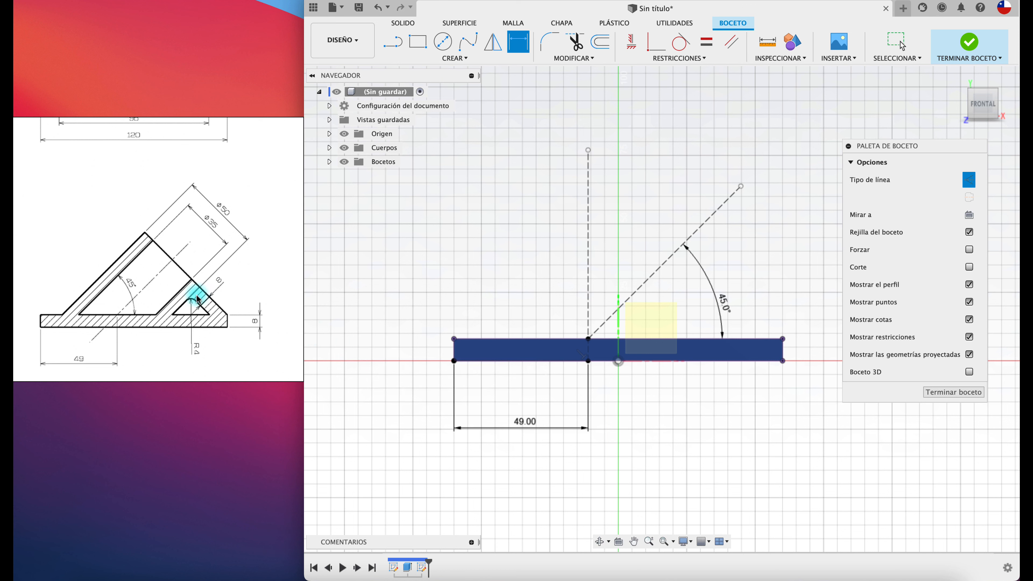
# Step: Check the tube end on the drawing and draw a construction line about 126 mm long from the plate's upper right corner up to the left
pyautogui.scroll(-3, 224, 316)
pyautogui.scroll(6, 224, 315)
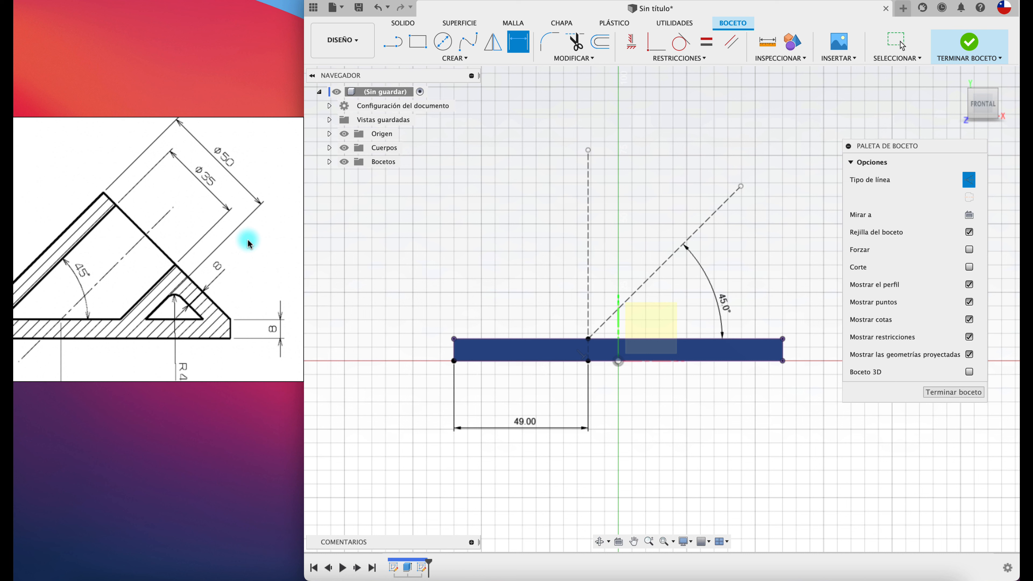
pyautogui.click(393, 42)
pyautogui.click(783, 339)
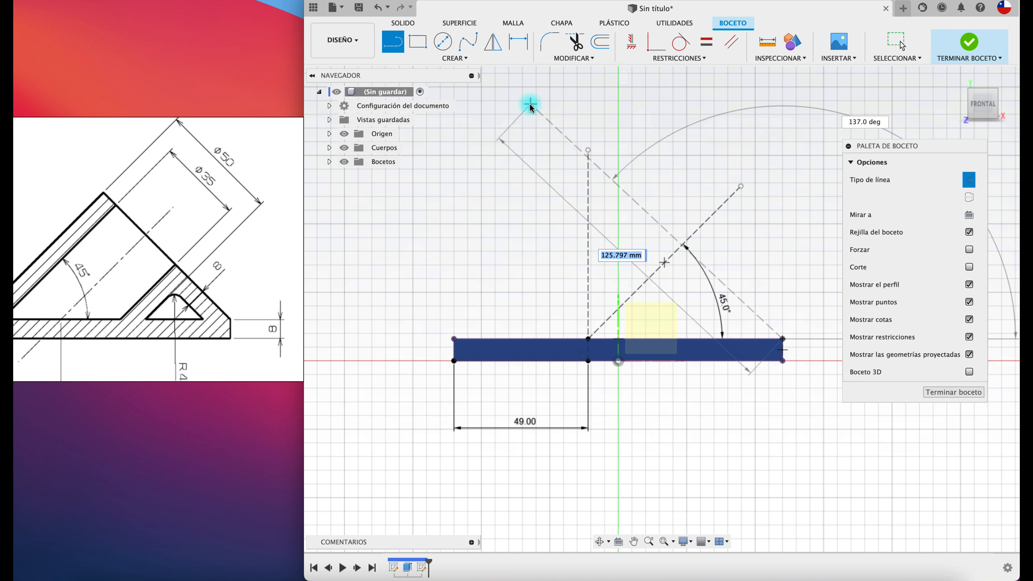
pyautogui.click(529, 107)
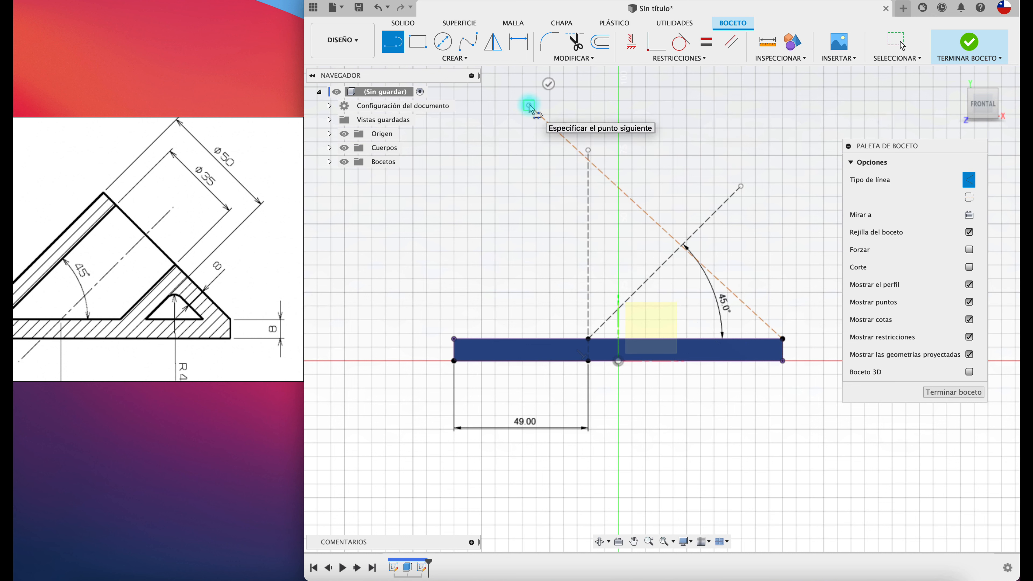
pyautogui.press('Escape')
# Step: Dimension the angle between the long left-leaning construction line and the plate's top edge to 45°
pyautogui.press('d')
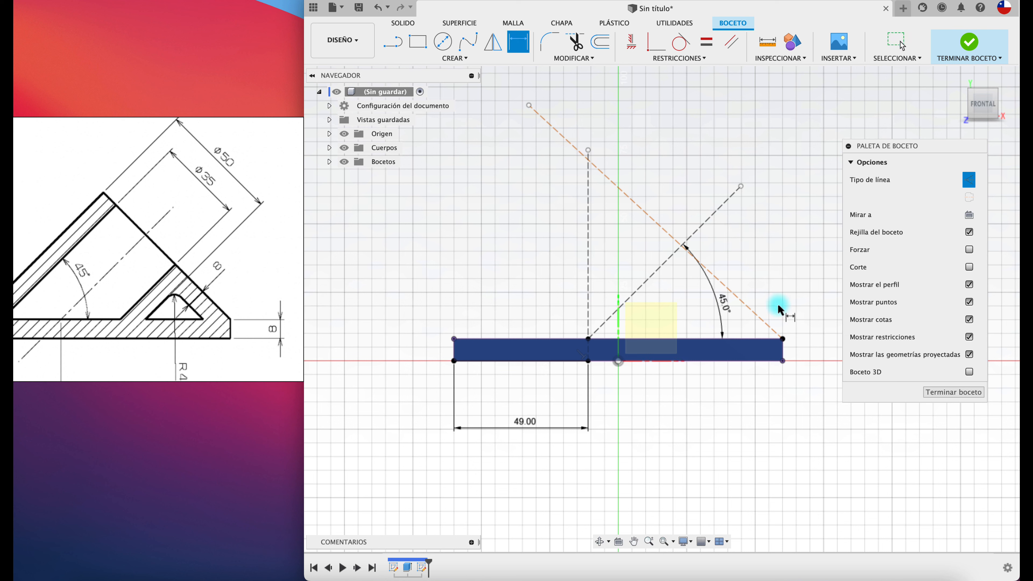
pyautogui.click(750, 310)
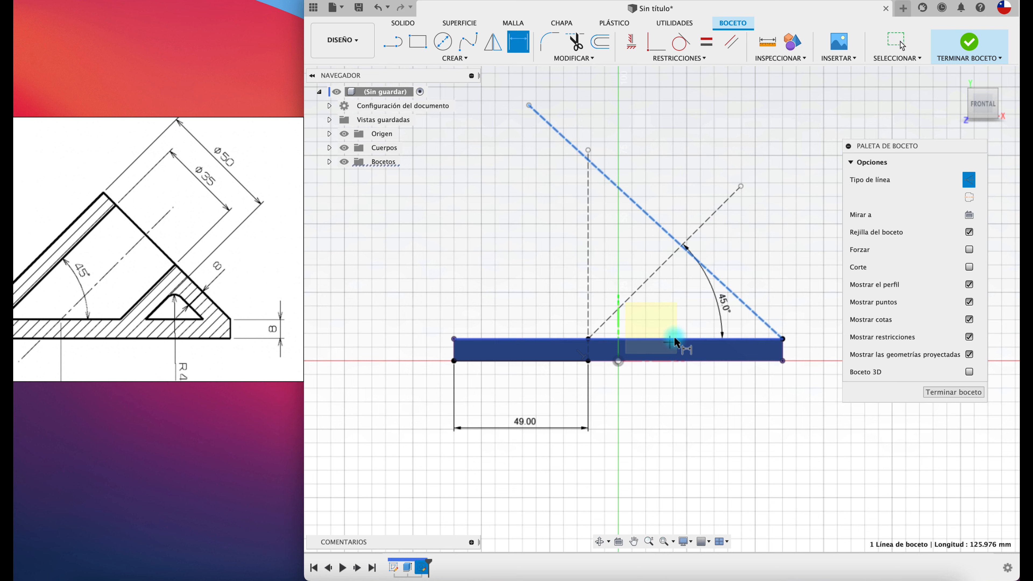
pyautogui.click(671, 340)
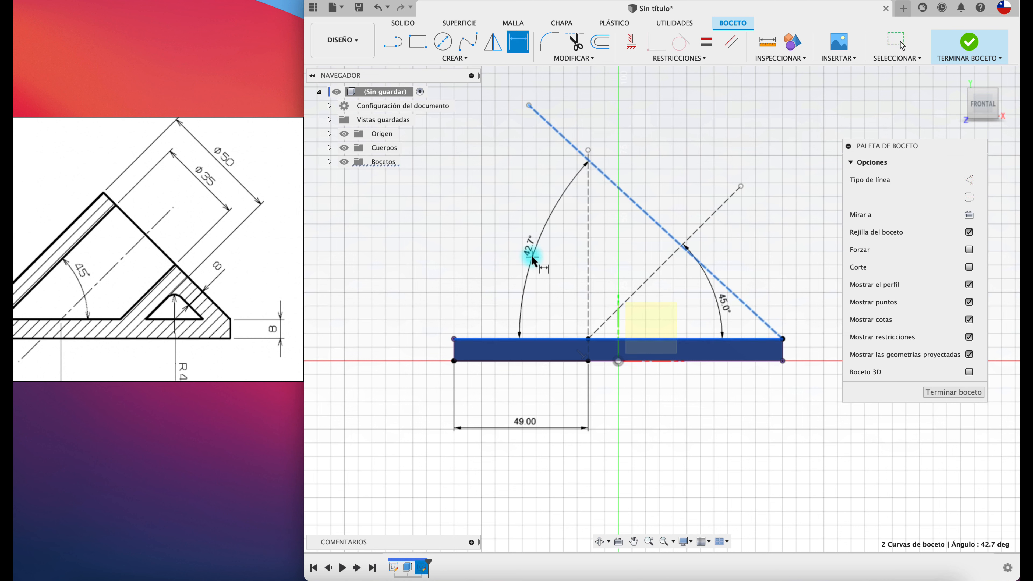
pyautogui.click(532, 258)
pyautogui.write('45')
pyautogui.press('Return')
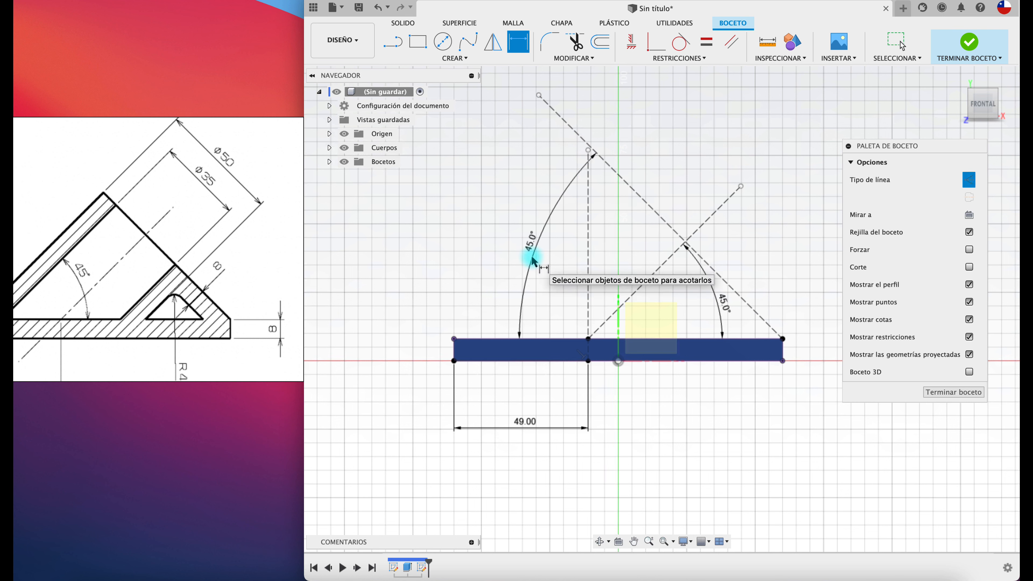
pyautogui.press('Escape')
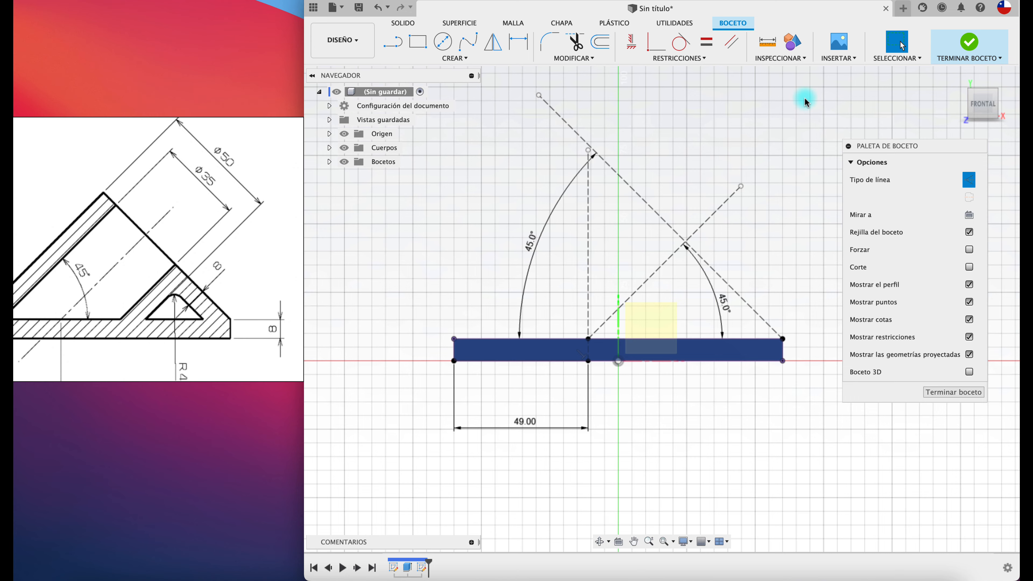
# Step: Place a sketch point at the intersection of the two 45° construction lines and finish the sketch
pyautogui.keyDown('shift'); pyautogui.moveTo(806, 102); pyautogui.dragTo(770, 164, button='middle'); pyautogui.keyUp('shift')
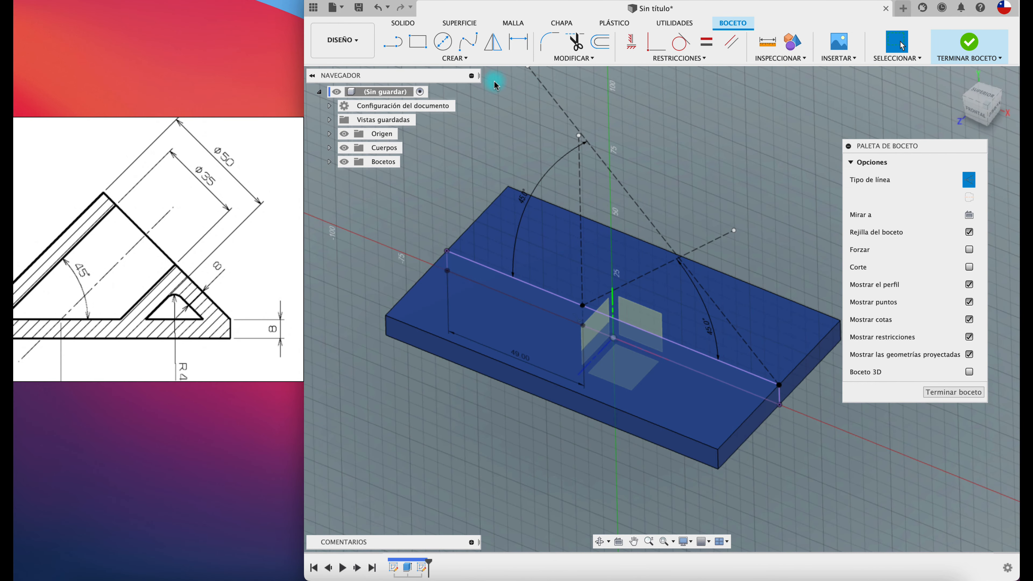
pyautogui.click(463, 58)
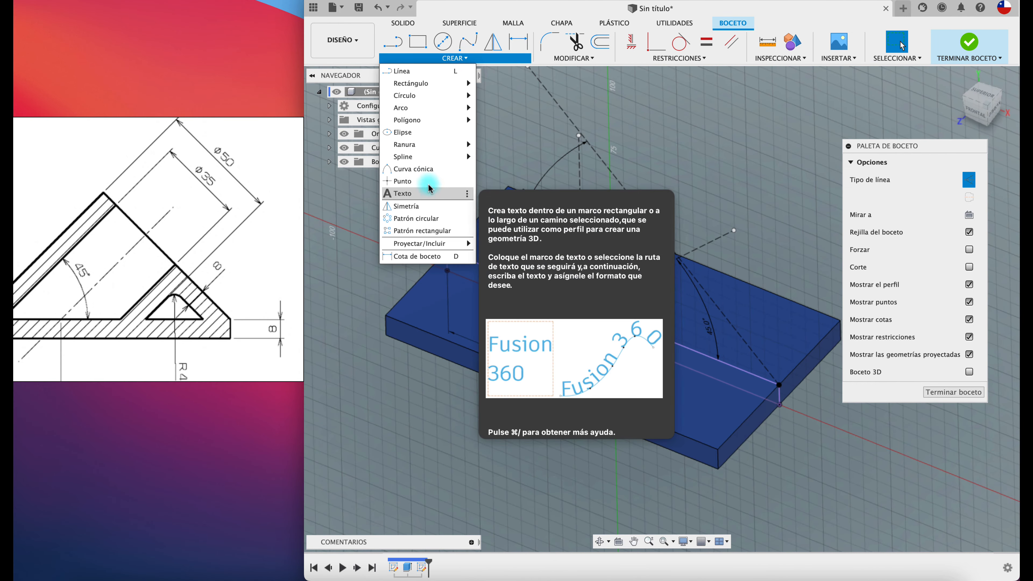
pyautogui.click(400, 181)
pyautogui.scroll(5, 690, 260)
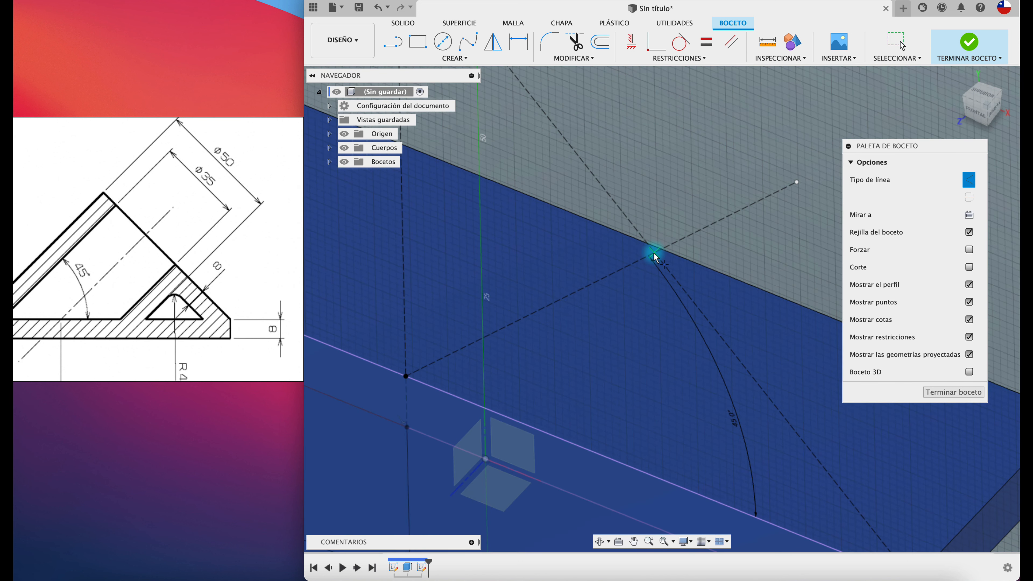
pyautogui.keyDown('shift'); pyautogui.moveTo(689, 201); pyautogui.dragTo(689, 201, button='middle'); pyautogui.keyUp('shift')
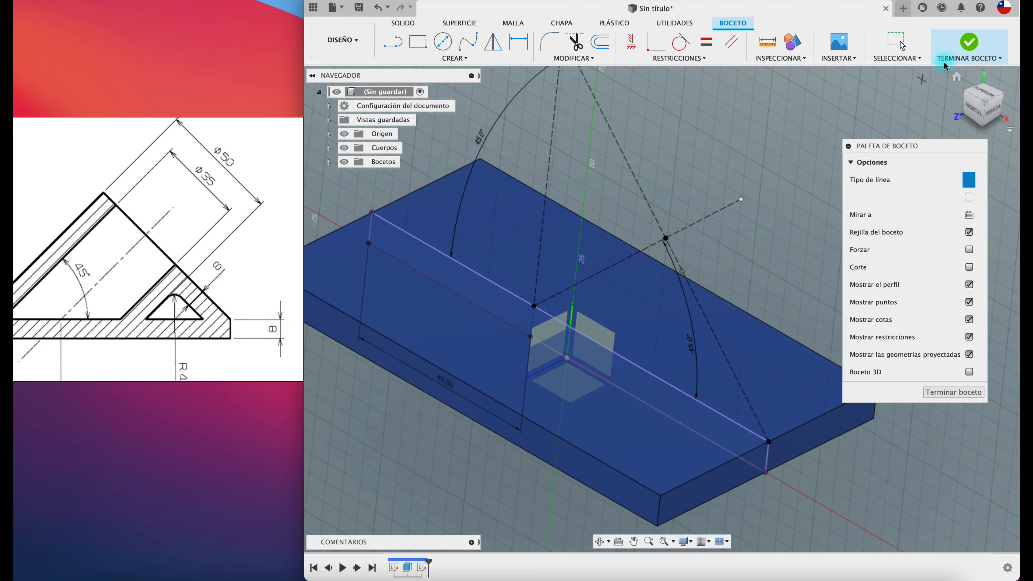
pyautogui.click(974, 47)
pyautogui.keyDown('shift'); pyautogui.moveTo(807, 198); pyautogui.dragTo(807, 200, button='middle'); pyautogui.keyUp('shift')
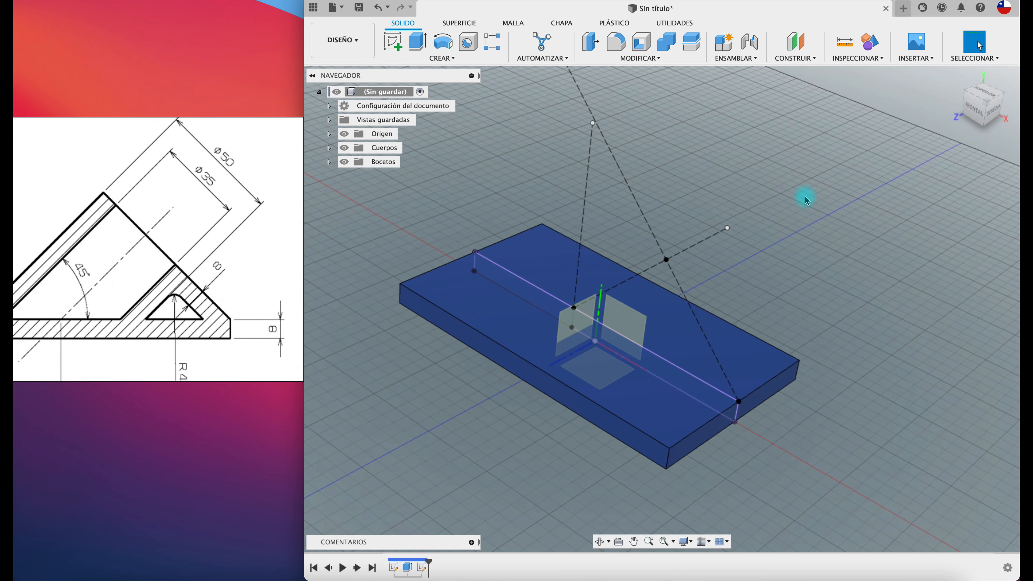
# Step: Create a plane at an angle of 90° through the long construction line that starts at the plate's upper right corner
pyautogui.click(811, 61)
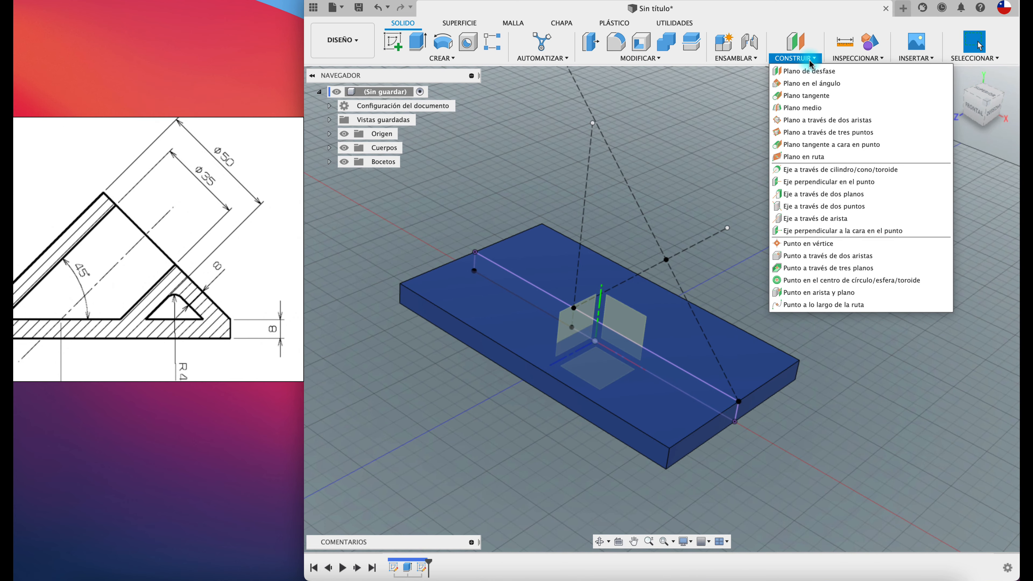
pyautogui.click(840, 84)
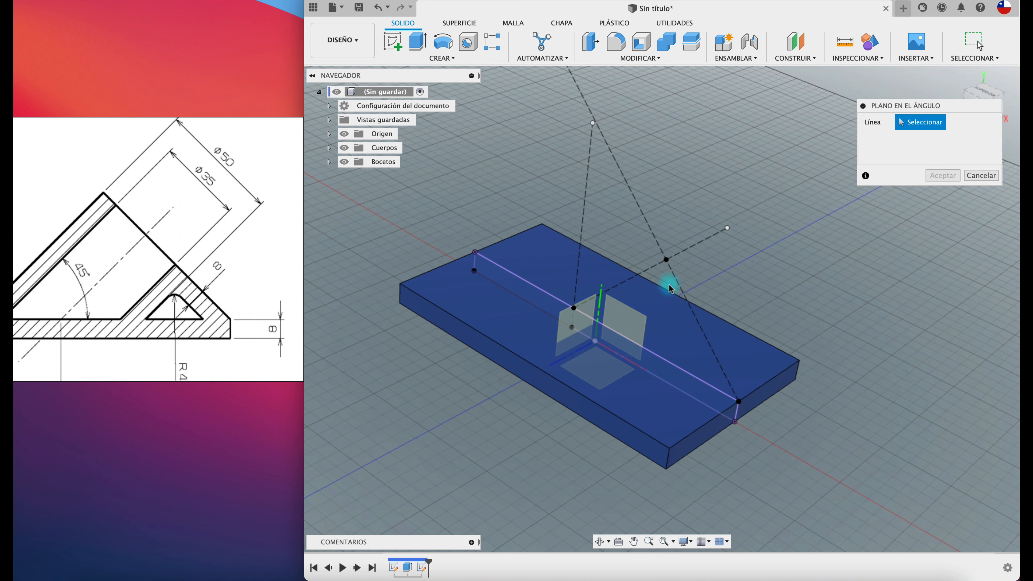
pyautogui.click(673, 276)
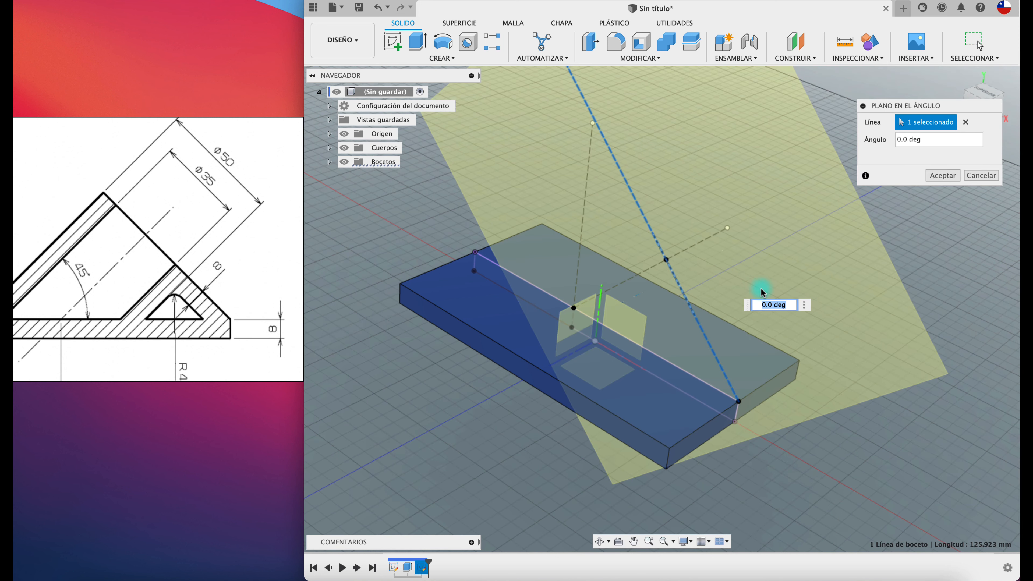
pyautogui.keyDown('shift'); pyautogui.scroll(-10, 761, 289); pyautogui.keyUp('shift')
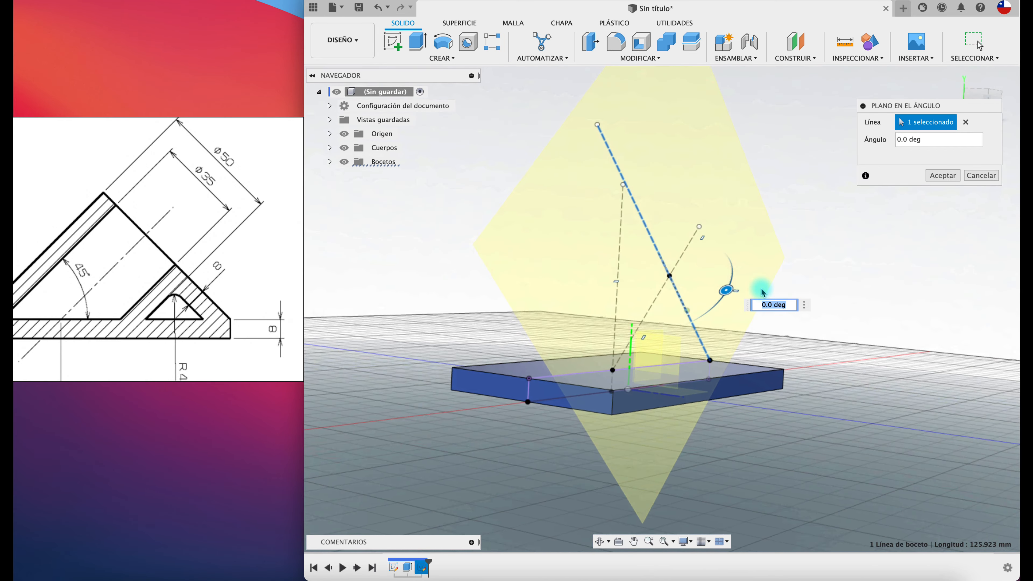
pyautogui.keyDown('shift'); pyautogui.scroll(10, 762, 289); pyautogui.keyUp('shift')
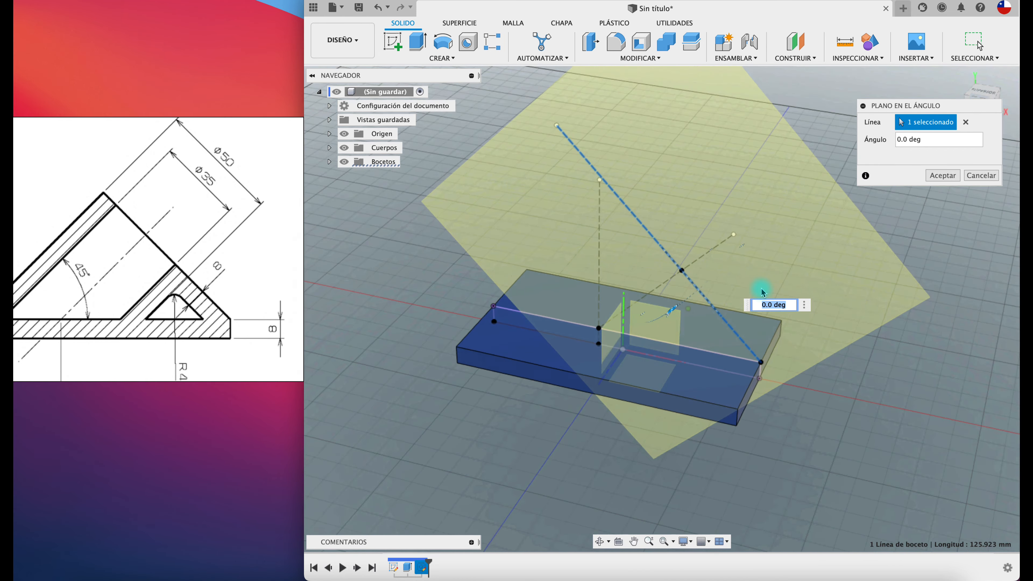
pyautogui.keyDown('shift'); pyautogui.hscroll(-5, 762, 292); pyautogui.keyUp('shift')
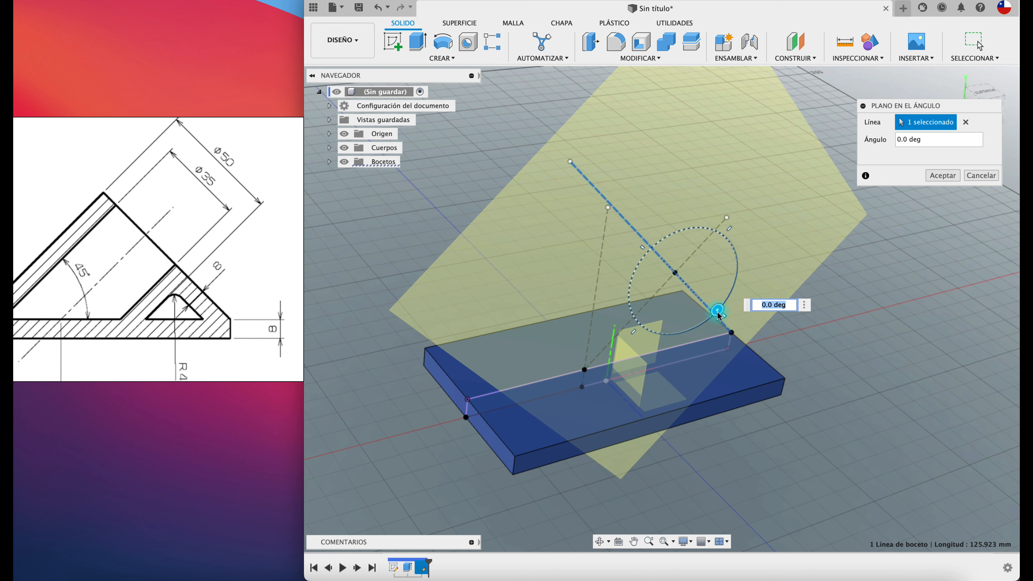
pyautogui.moveTo(718, 313); pyautogui.dragTo(717, 247)
pyautogui.keyDown('shift'); pyautogui.hscroll(-10, 770, 245); pyautogui.keyUp('shift')
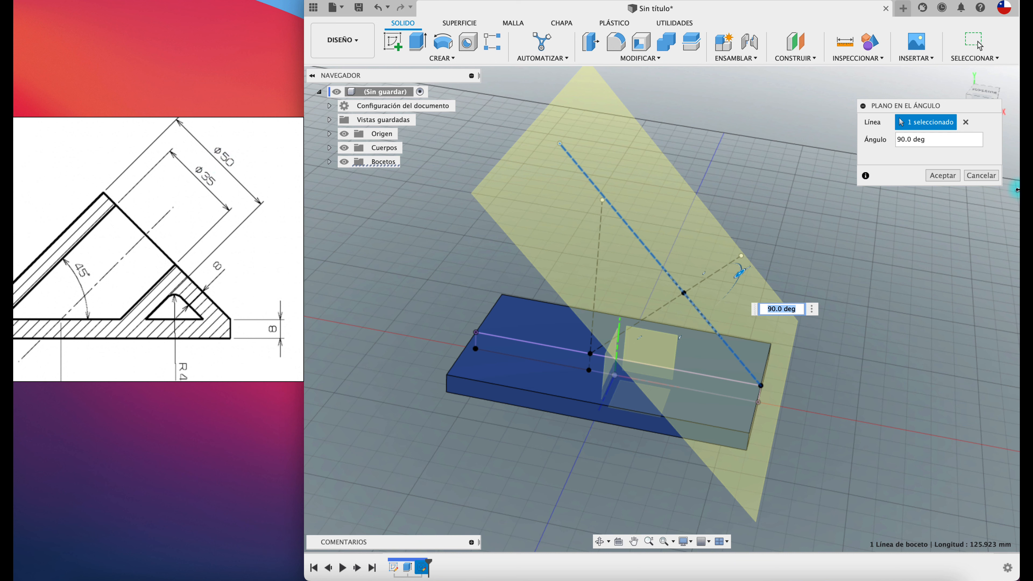
pyautogui.click(941, 175)
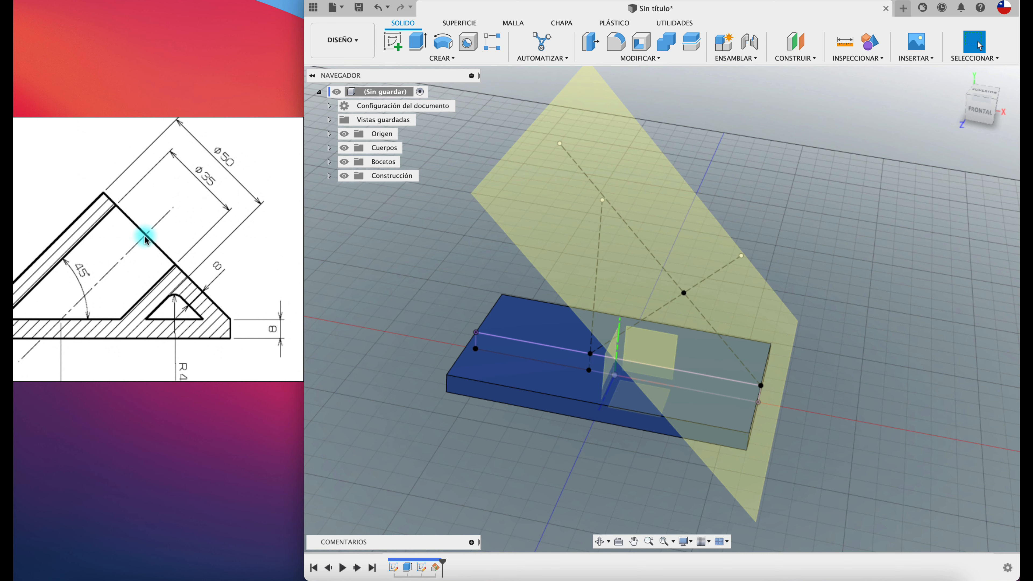
# Step: Start a sketch on the inclined construction plane
pyautogui.click(393, 40)
pyautogui.click(684, 202)
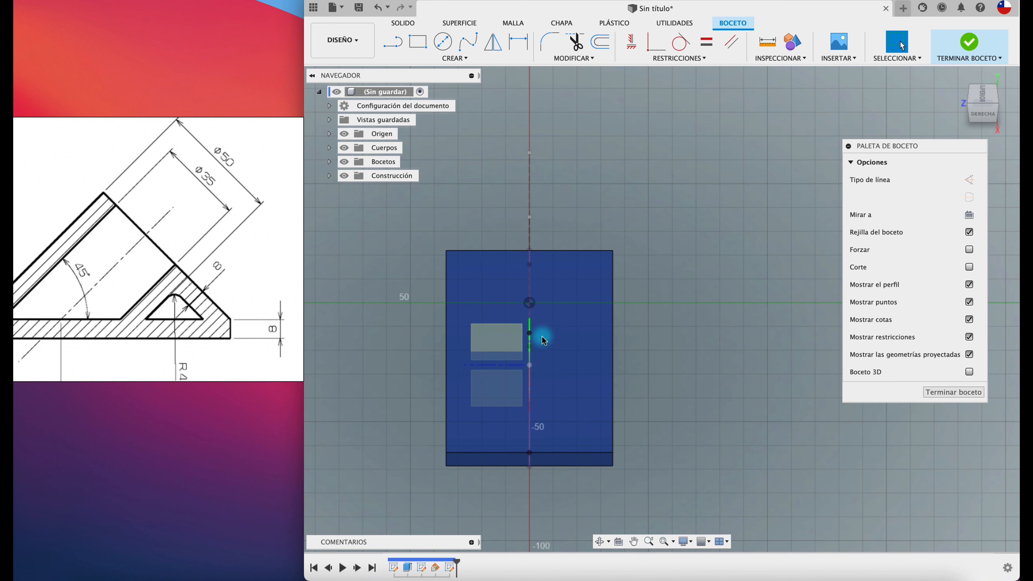
pyautogui.scroll(5, 530, 337)
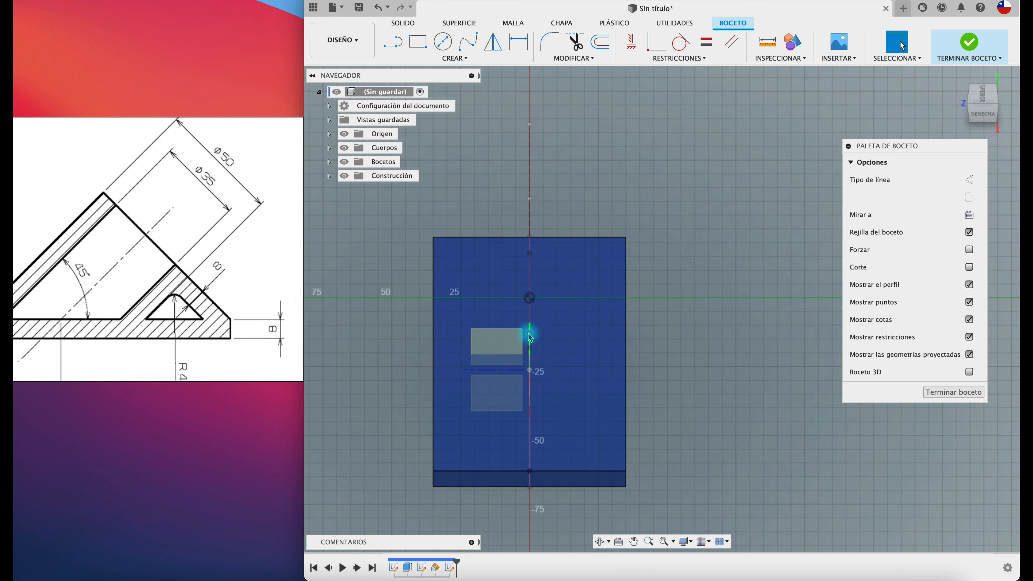
pyautogui.press('c')
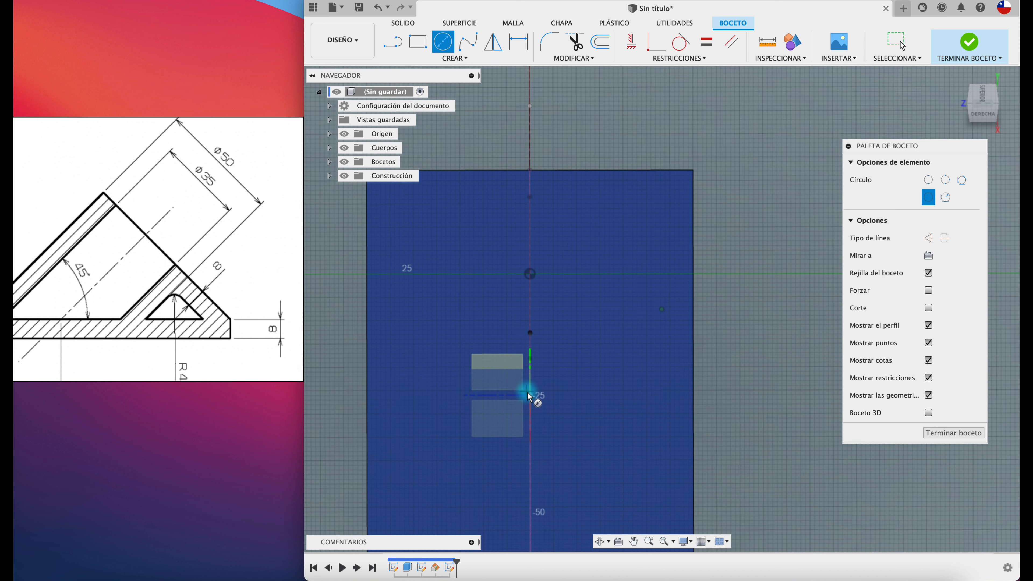
pyautogui.keyDown('shift'); pyautogui.hscroll(-5, 593, 361); pyautogui.keyUp('shift')
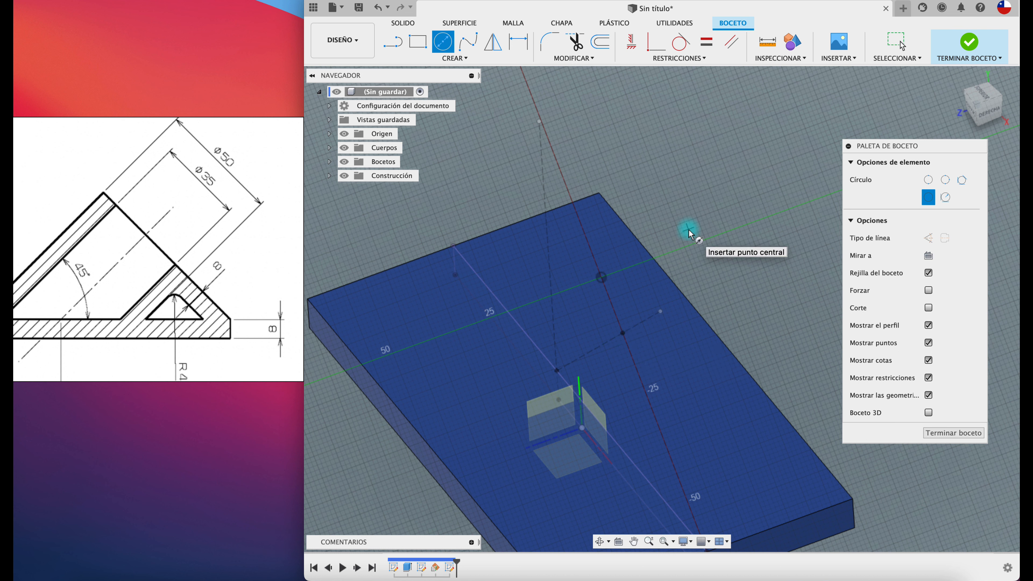
pyautogui.press('Escape')
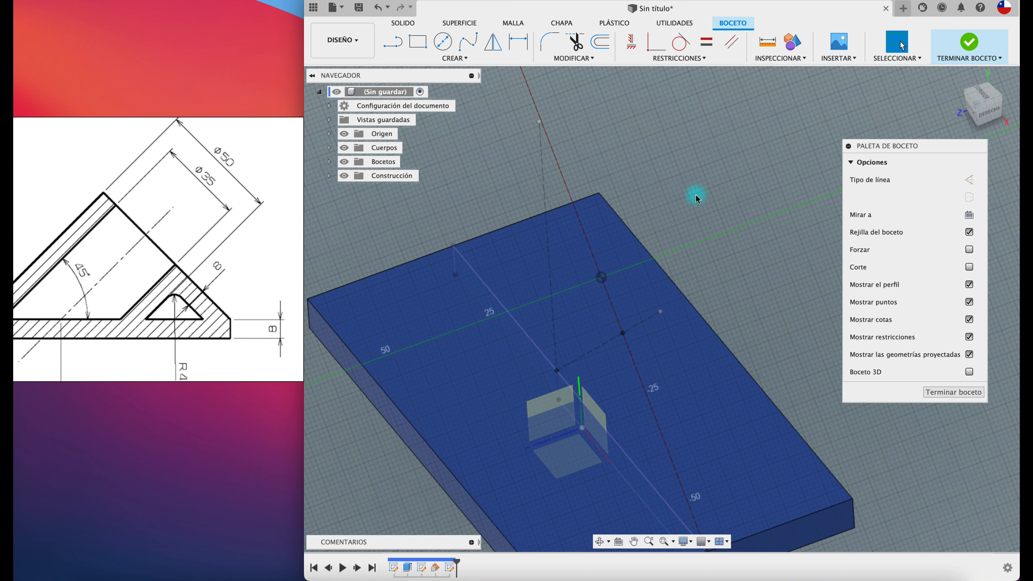
# Step: Project the intersection point of the two 45° construction lines into the inclined sketch
pyautogui.click(474, 63)
pyautogui.moveTo(444, 244)
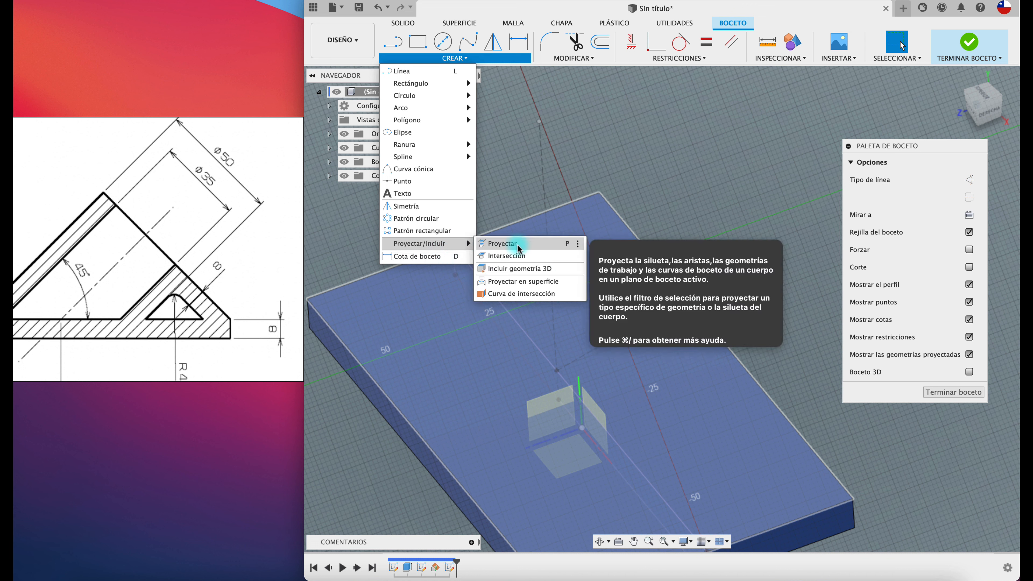
pyautogui.click(503, 243)
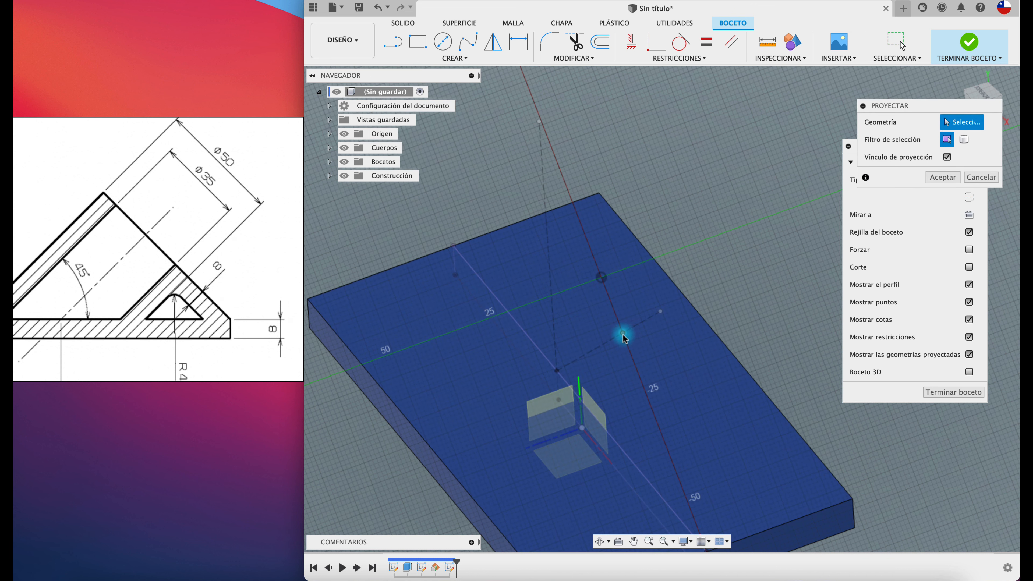
pyautogui.click(624, 333)
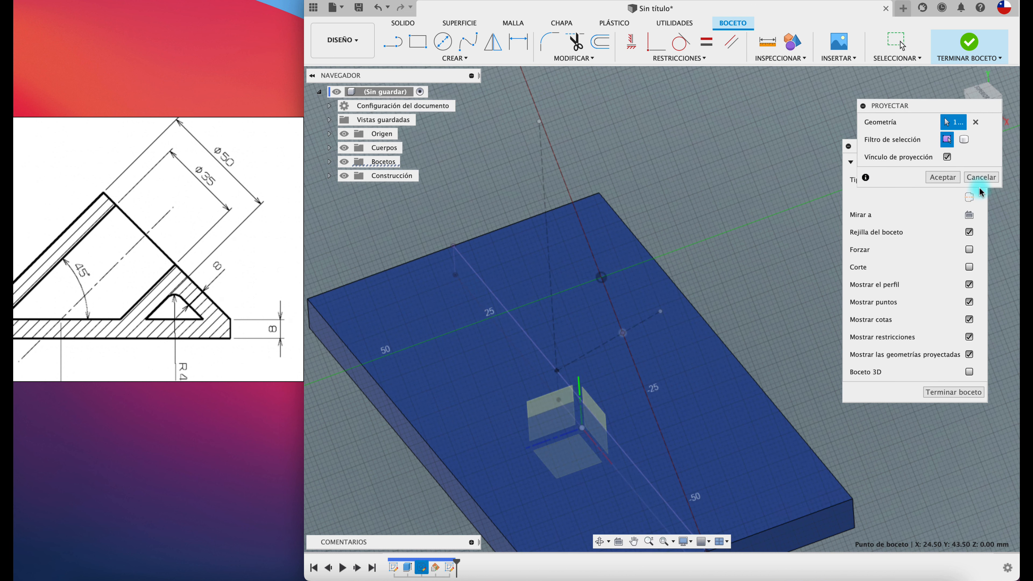
pyautogui.click(943, 177)
# Step: Draw two concentric circles centred on the projected intersection point for the tube's outer and inner walls
pyautogui.click(443, 41)
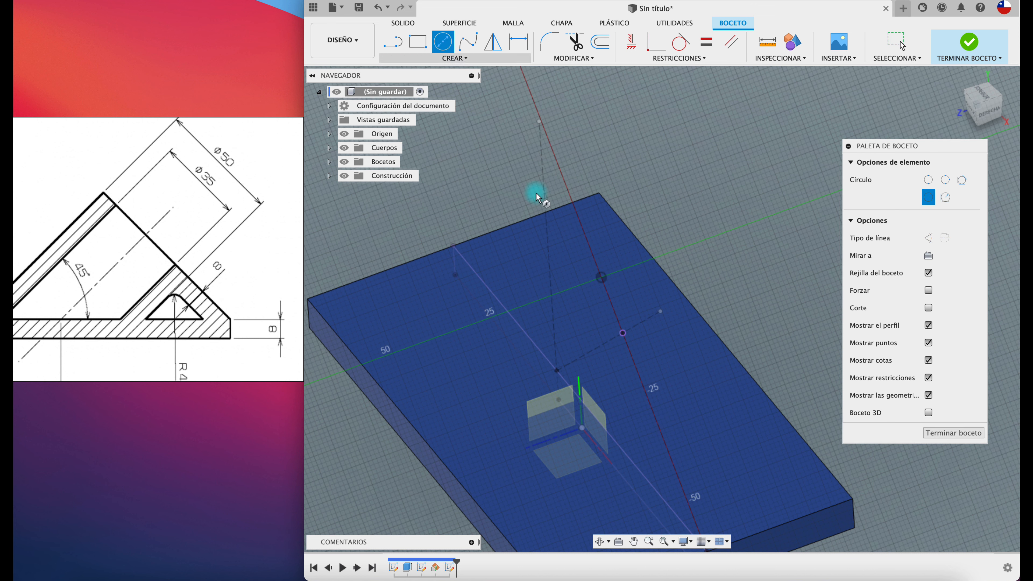
pyautogui.click(623, 334)
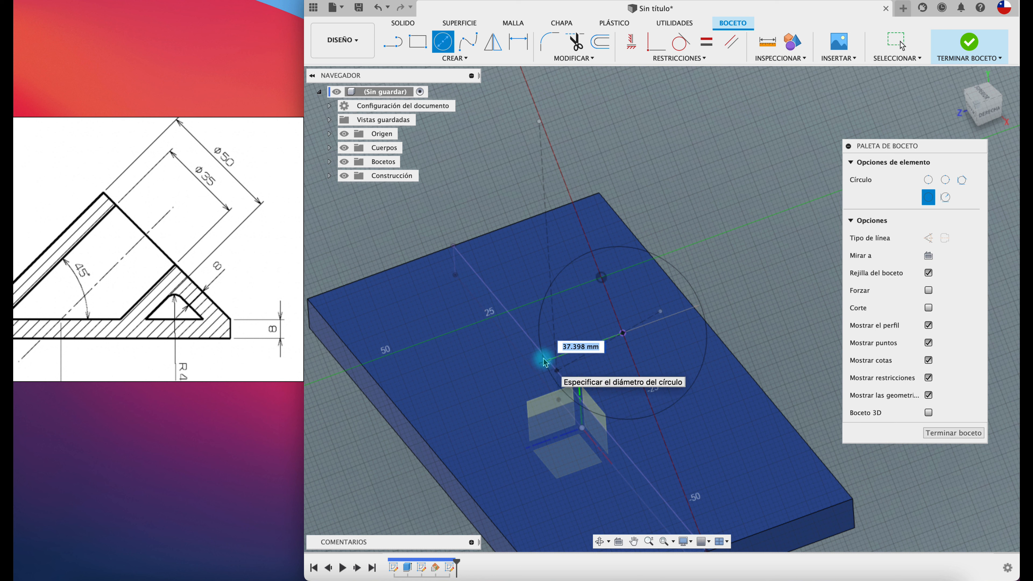
pyautogui.click(487, 369)
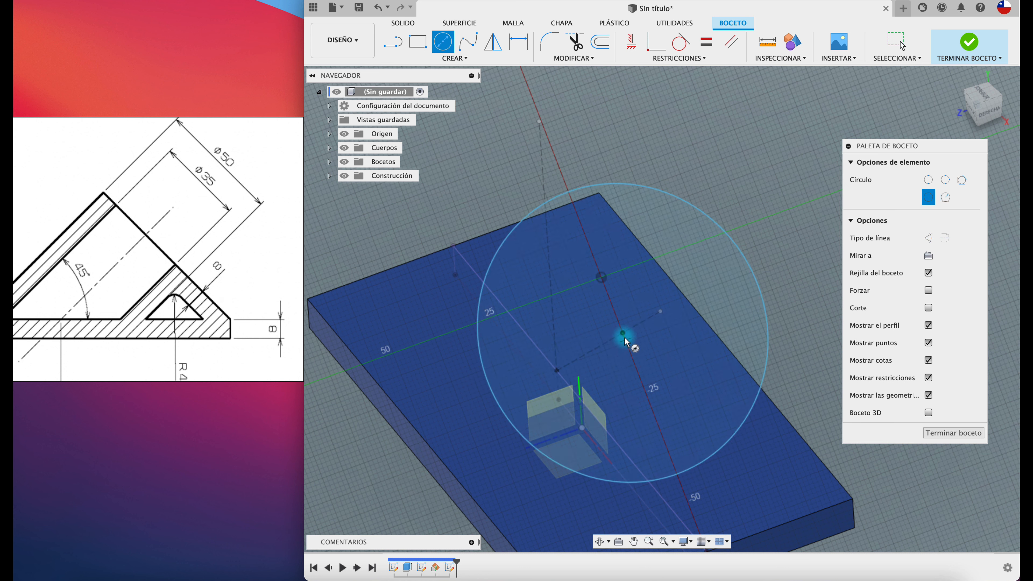
pyautogui.click(625, 338)
pyautogui.click(535, 370)
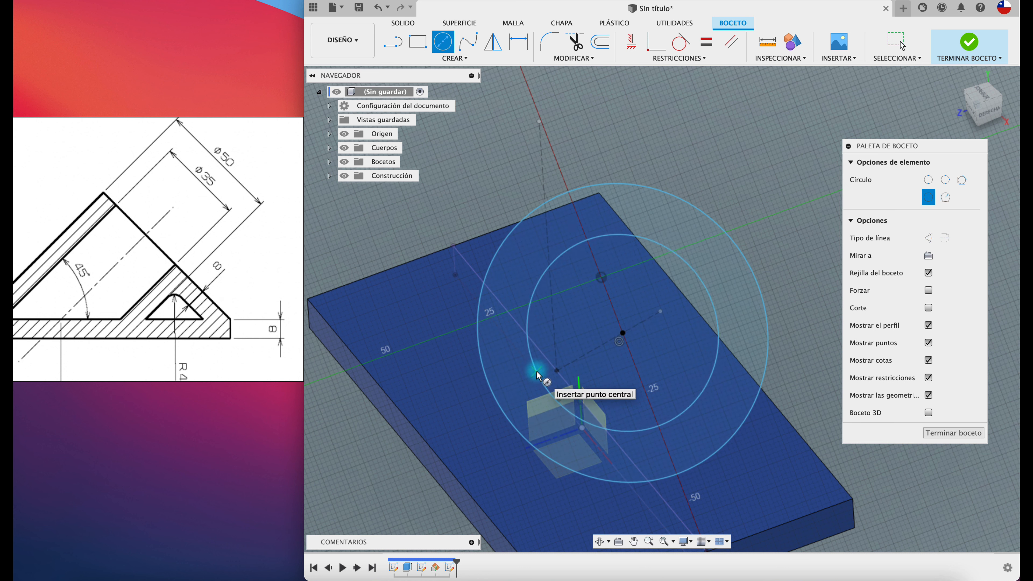
pyautogui.press('Escape')
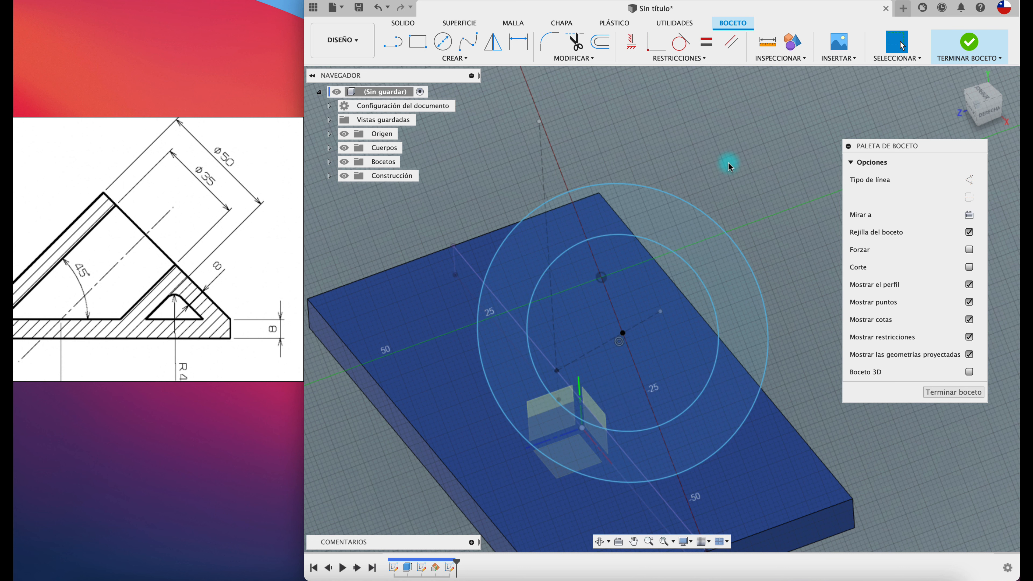
# Step: Dimension the outer circle's diameter to 50 mm
pyautogui.press('d')
pyautogui.click(712, 217)
pyautogui.click(731, 186)
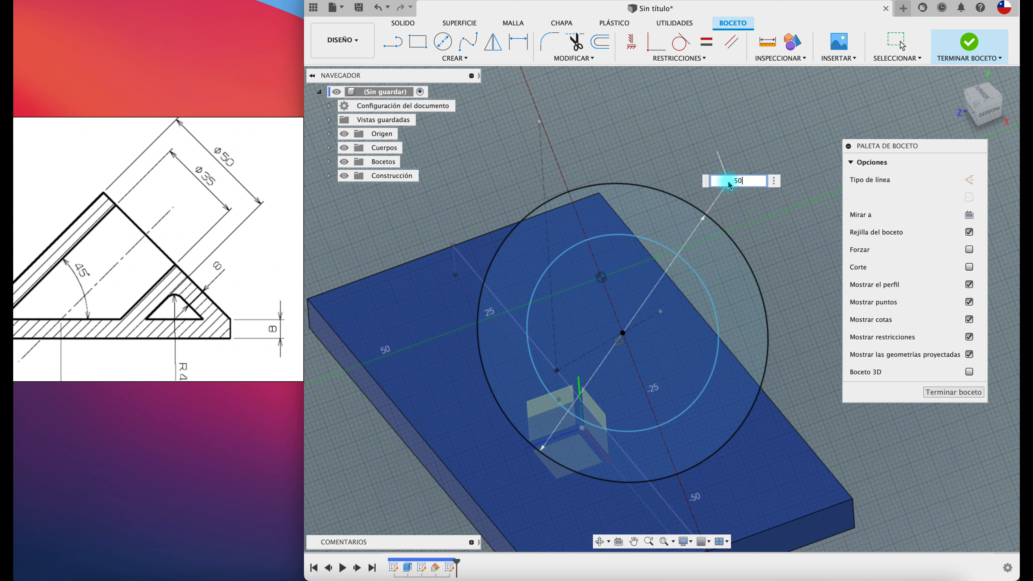
pyautogui.write('50')
pyautogui.press('Return')
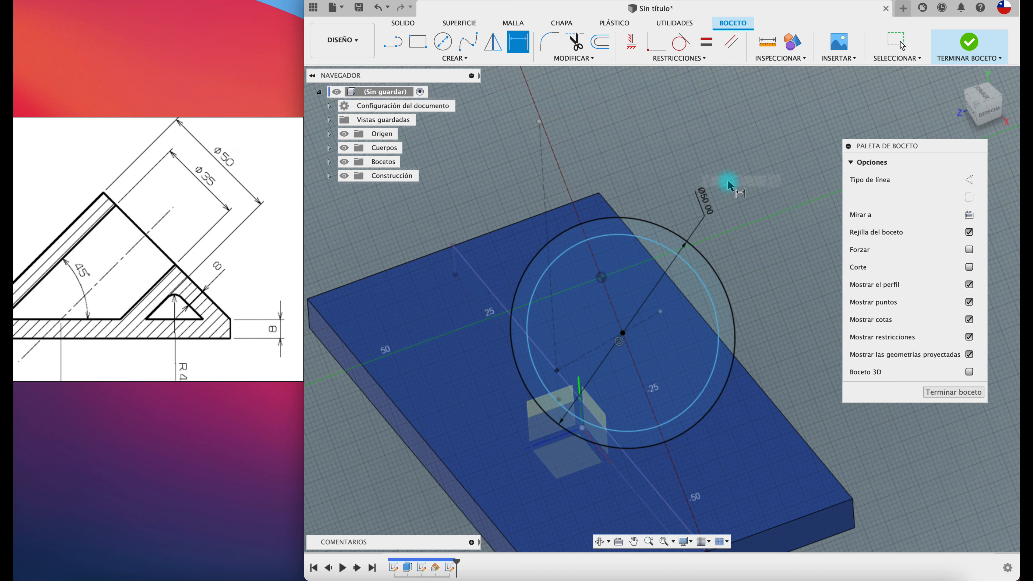
# Step: Dimension the inner circle's diameter to 35 mm and finish the sketch
pyautogui.click(707, 286)
pyautogui.click(745, 230)
pyautogui.write('35')
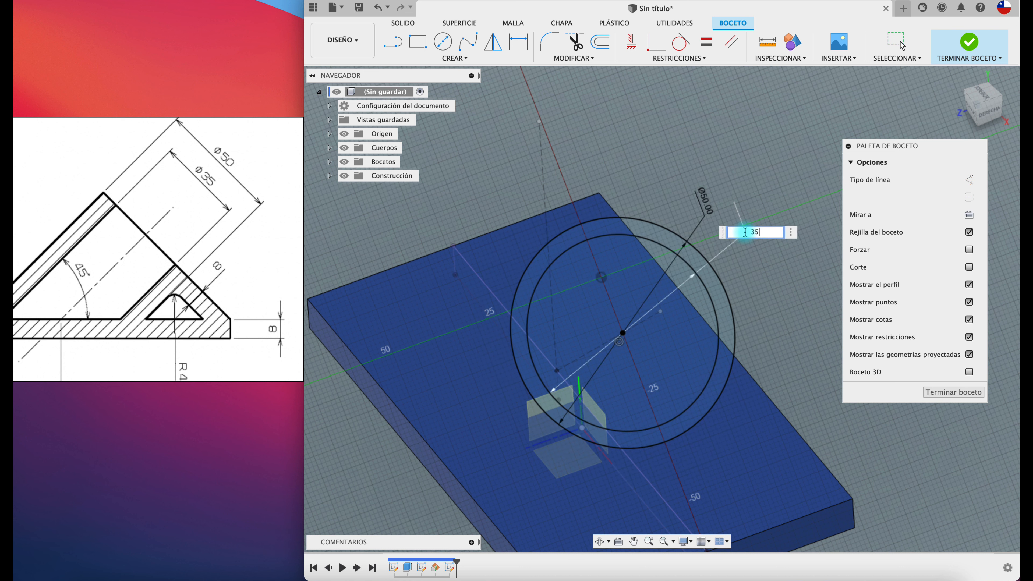
pyautogui.press('Return')
pyautogui.scroll(-5, 744, 232)
pyautogui.moveTo(745, 232)
pyautogui.keyDown('shift'); pyautogui.mouseDown(button='middle')
pyautogui.moveTo(756, 213)
pyautogui.moveTo(728, 240)
pyautogui.mouseUp(button='middle'); pyautogui.keyUp('shift')
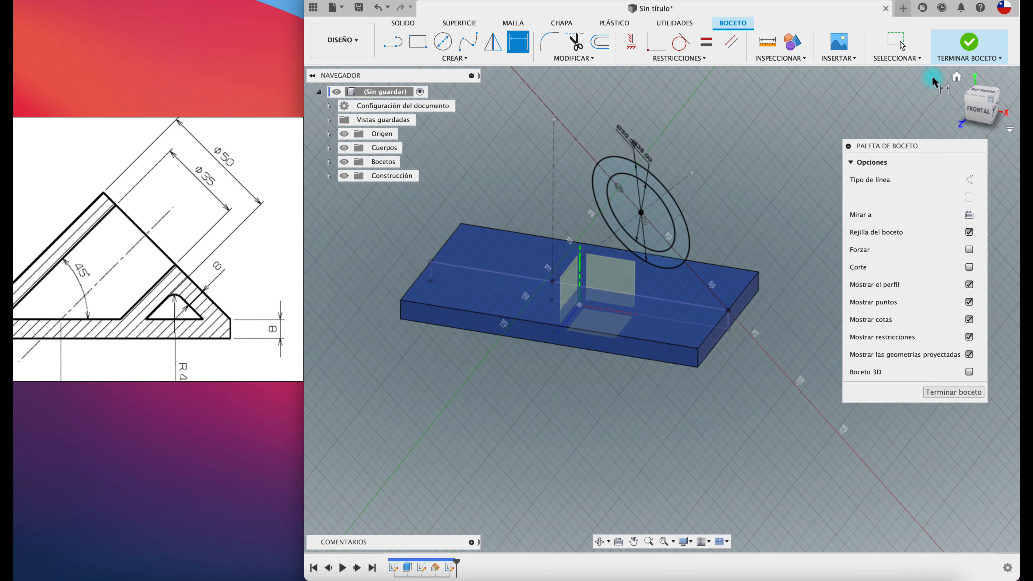
pyautogui.click(969, 43)
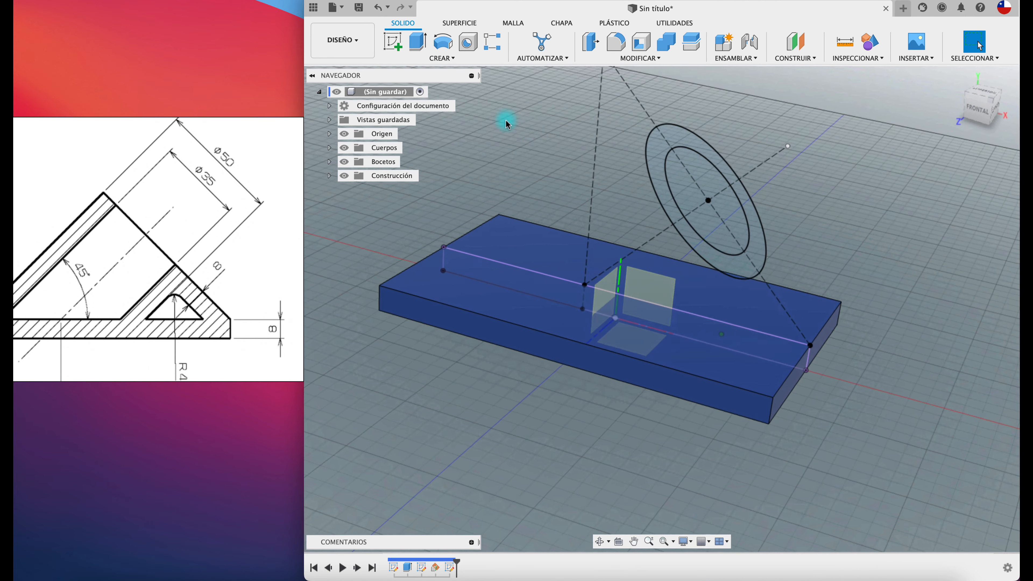
# Step: Extrude the ring profile towards the base plate with the extent set to Todo and join it to the plate (Unir)
pyautogui.click(418, 41)
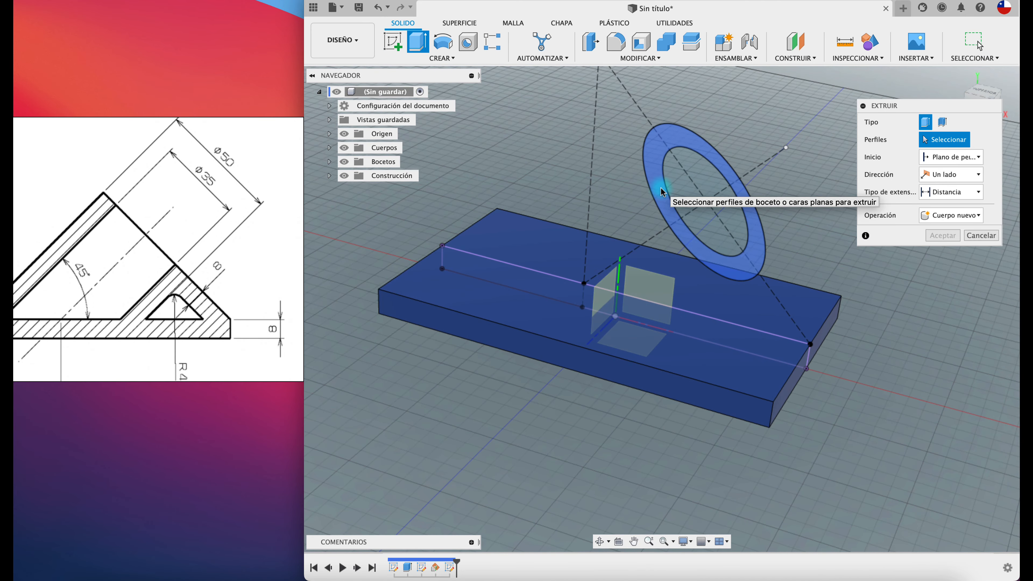
pyautogui.click(659, 173)
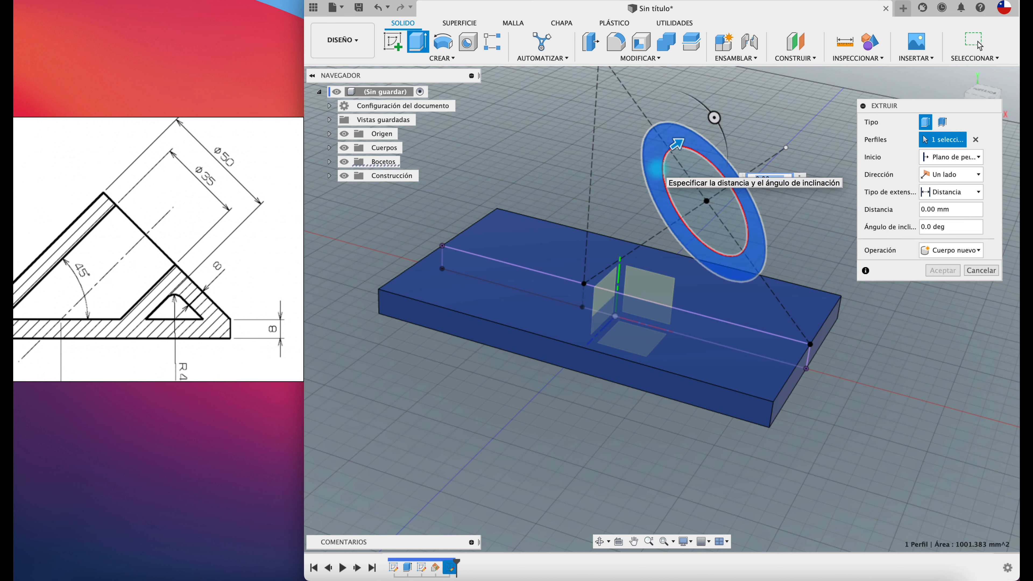
pyautogui.moveTo(715, 116); pyautogui.dragTo(639, 194)
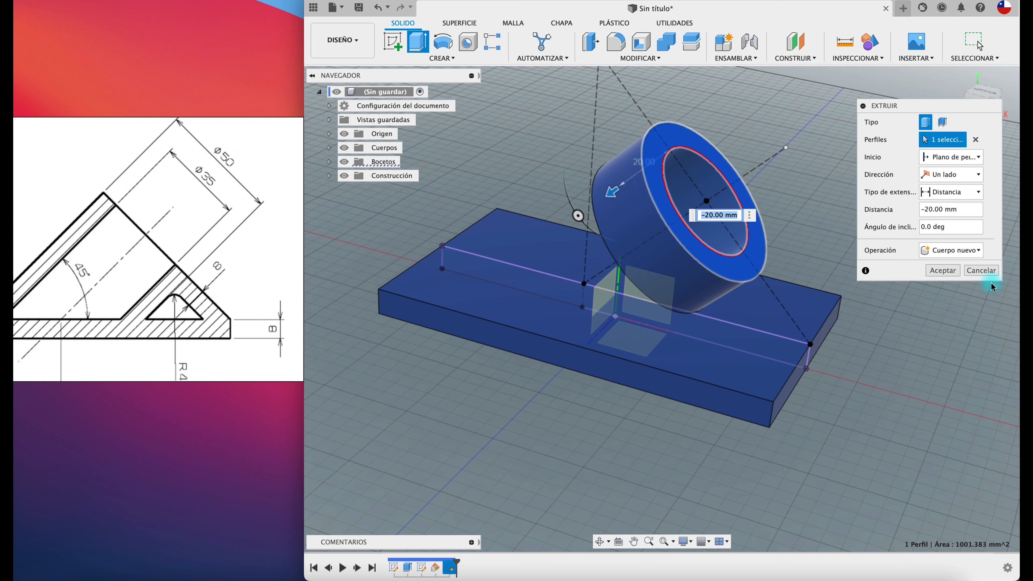
pyautogui.click(978, 195)
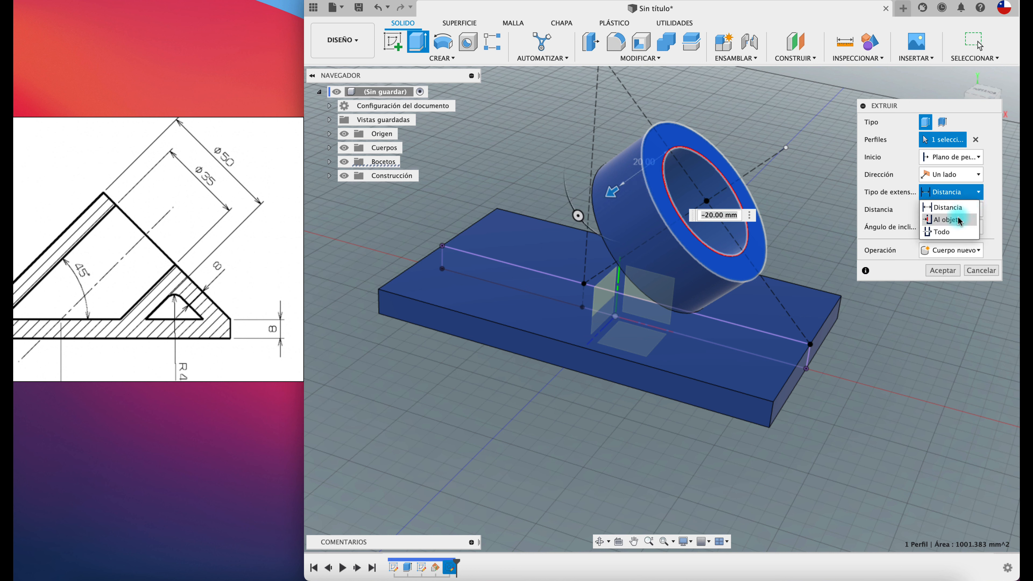
pyautogui.click(943, 232)
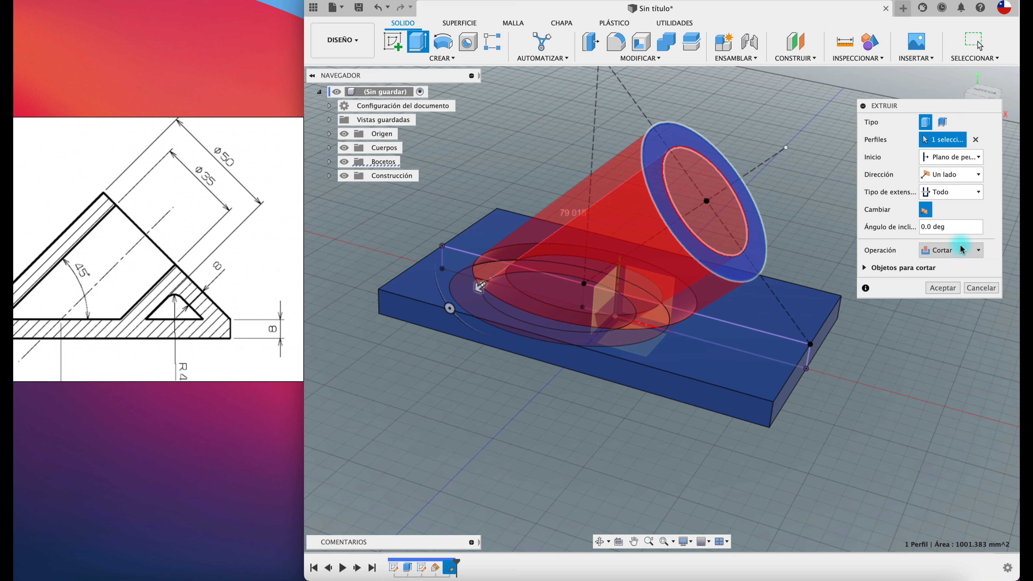
pyautogui.click(969, 250)
pyautogui.click(954, 266)
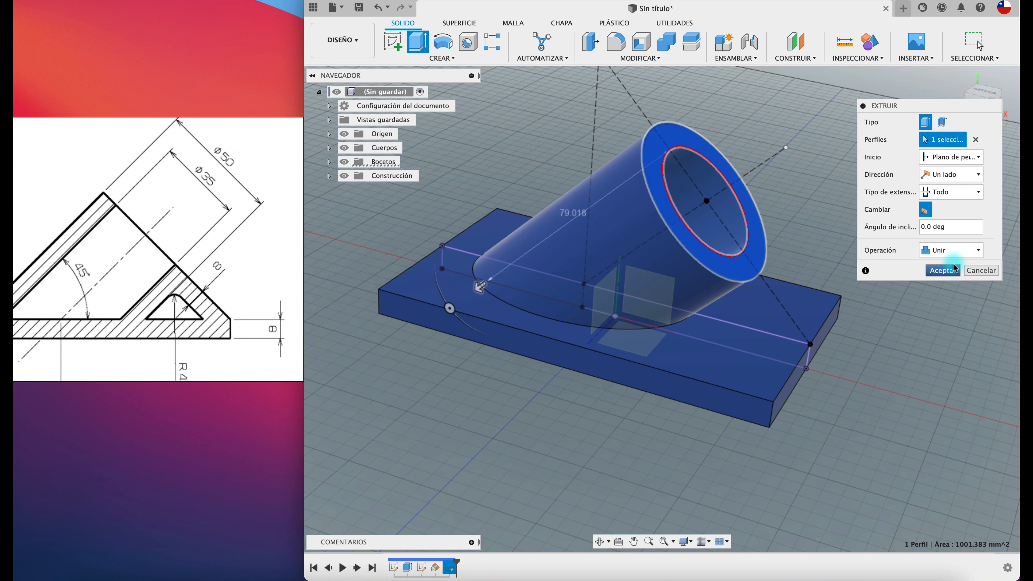
pyautogui.click(943, 270)
# Step: Examine the drawing's section, top and 3D views for the shape, thickness and width of the inclined rib below the tube
pyautogui.keyDown('shift'); pyautogui.scroll(3, 779, 243); pyautogui.keyUp('shift')
pyautogui.hscroll(-3, 779, 243)
pyautogui.click(779, 240)
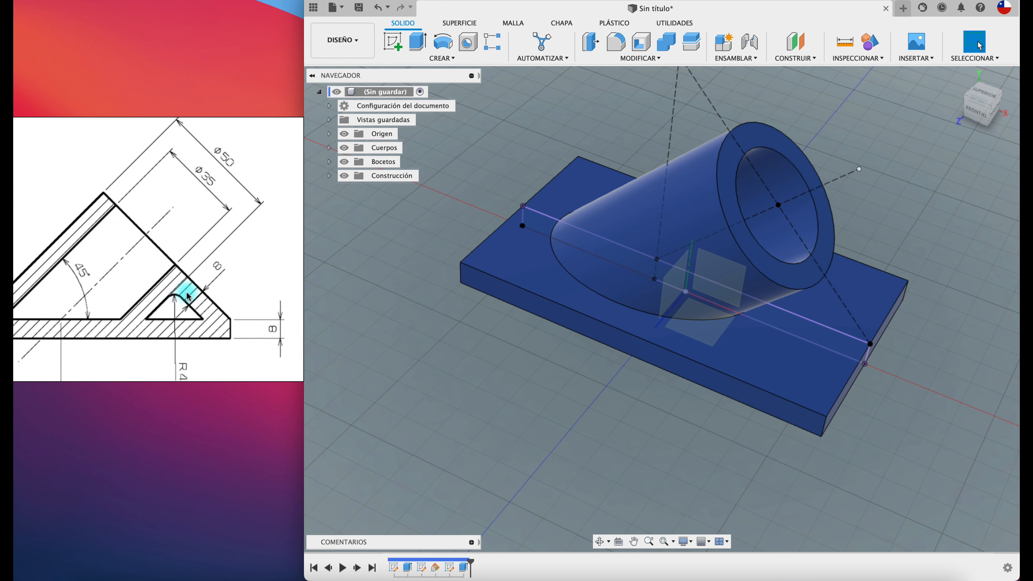
pyautogui.scroll(10, 145, 297)
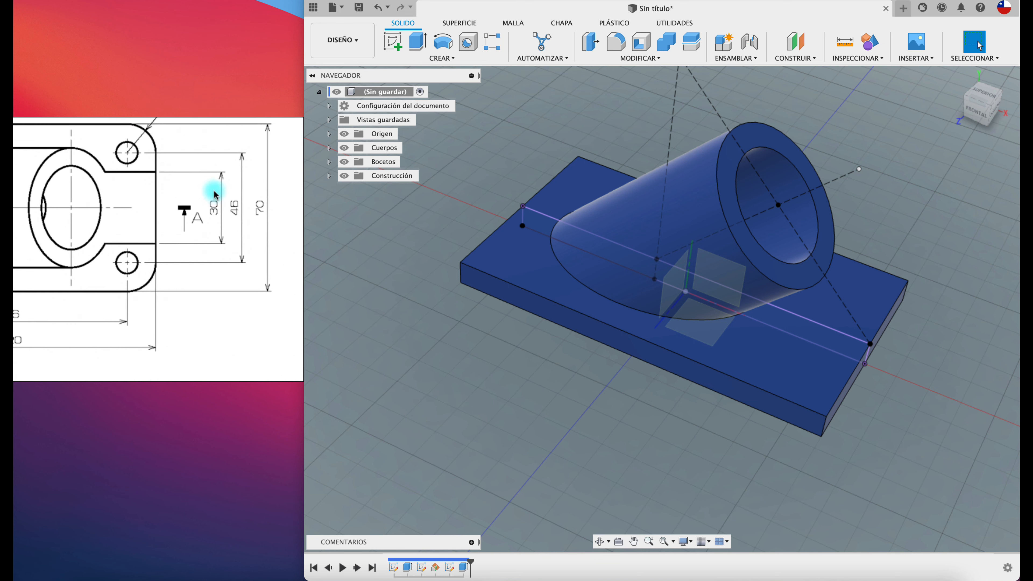
pyautogui.hscroll(10, 221, 231)
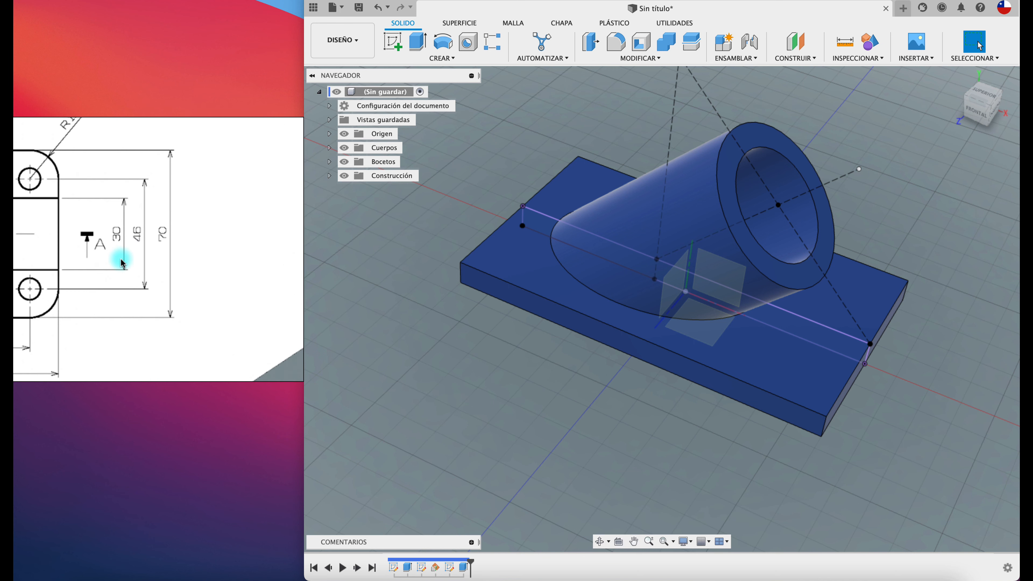
pyautogui.scroll(-5, 212, 261)
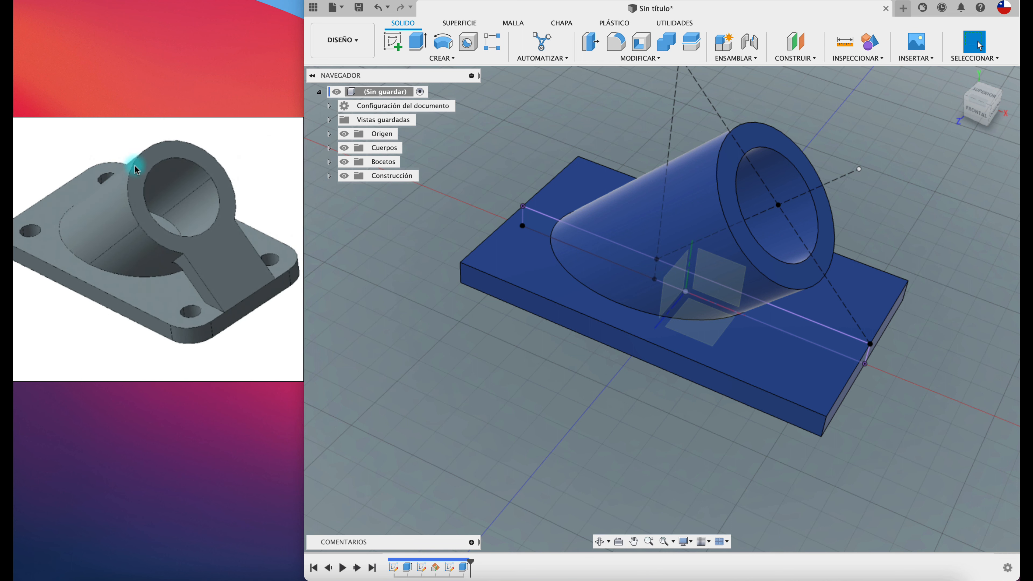
pyautogui.scroll(5, 295, 304)
pyautogui.hscroll(-10, 260, 285)
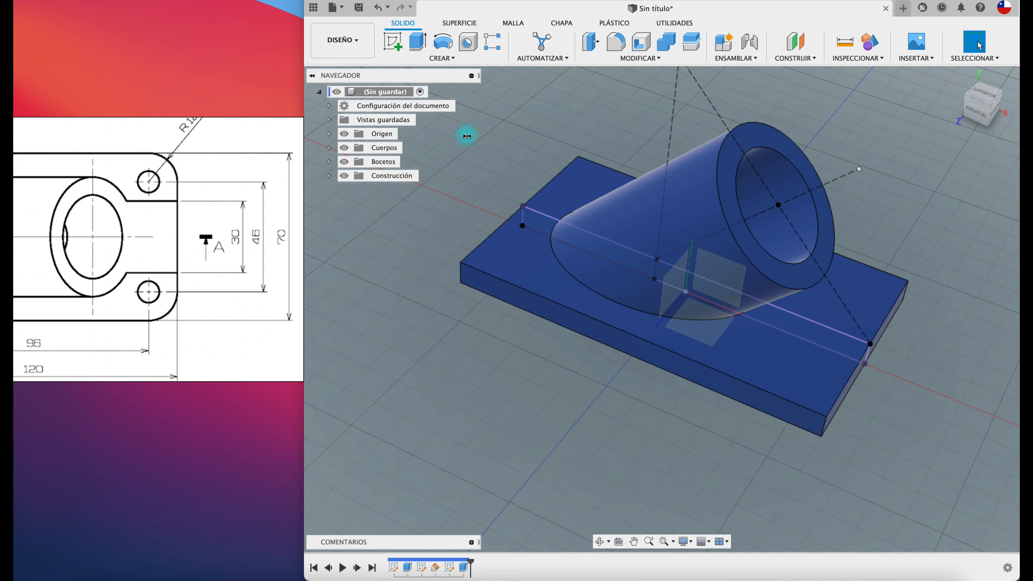
# Step: Start a sketch on the tube's inclined end face and project the plate's upper short edge below the tube into it
pyautogui.click(399, 53)
pyautogui.click(783, 352)
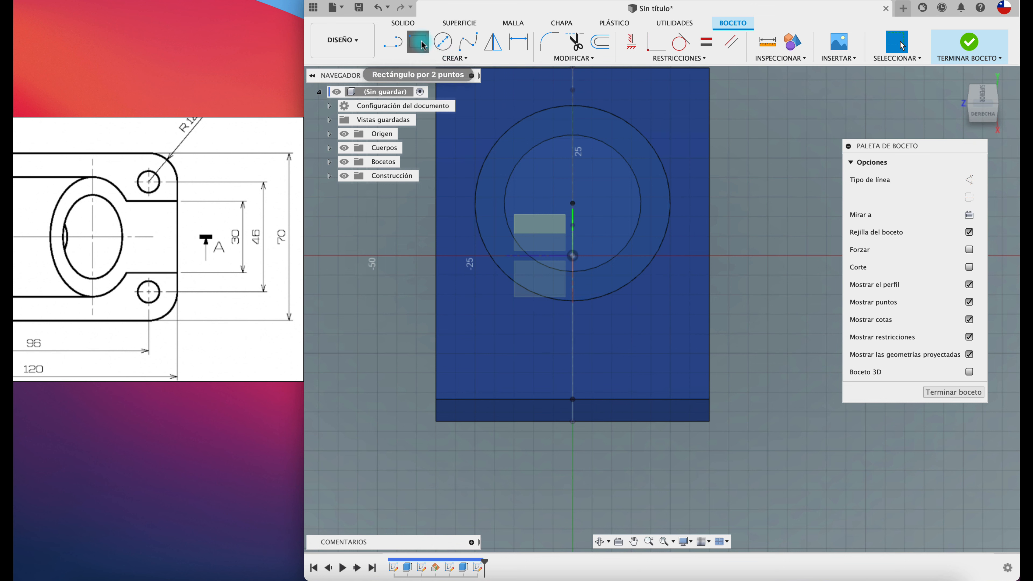
pyautogui.click(423, 44)
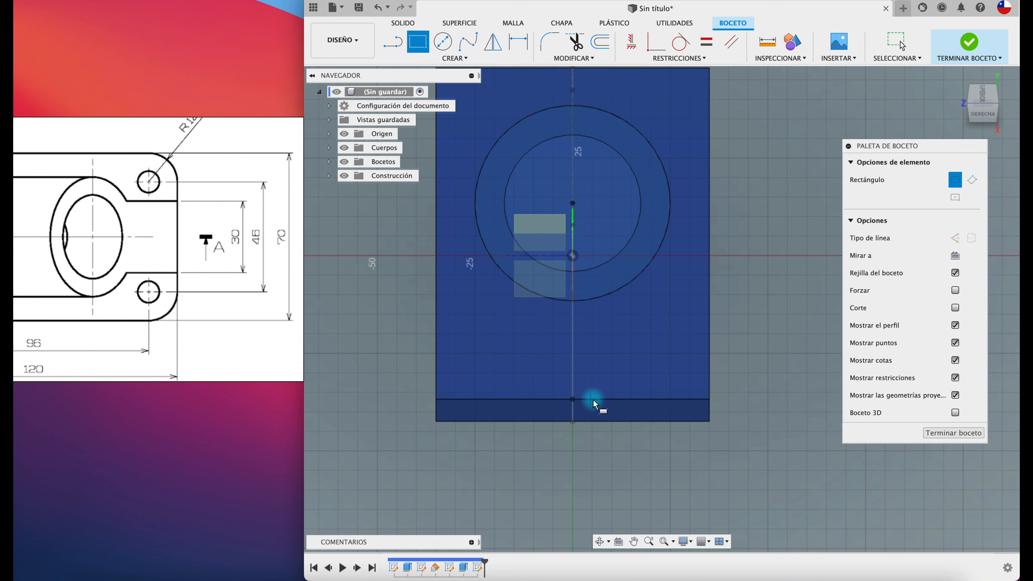
pyautogui.press('p')
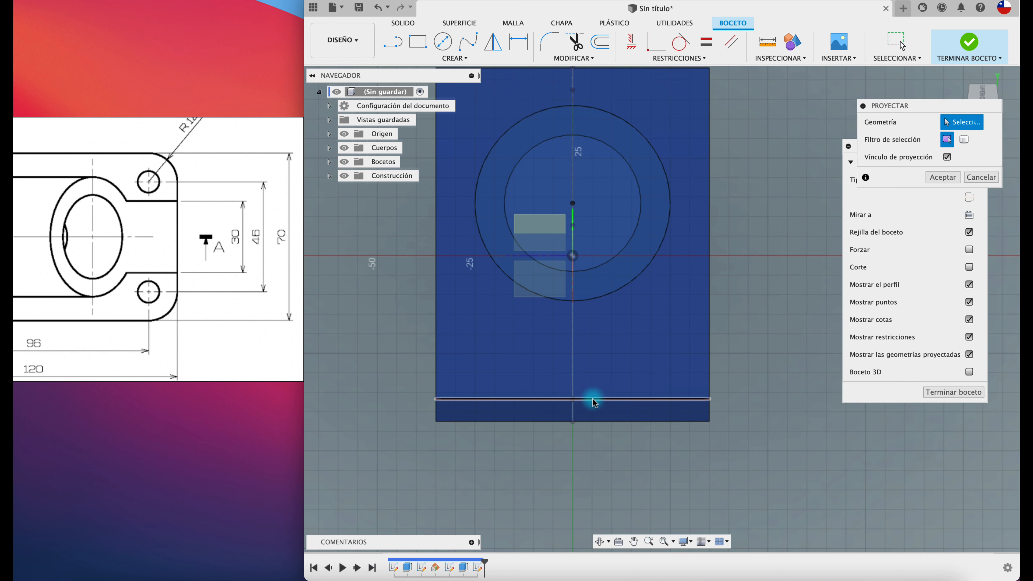
pyautogui.click(594, 400)
pyautogui.click(942, 178)
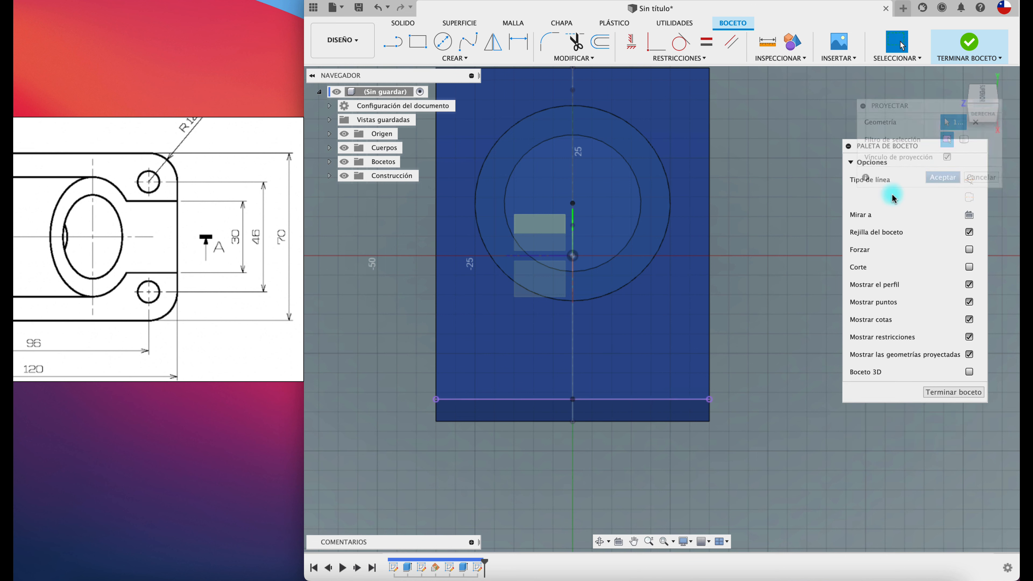
# Step: Project the tube's outer and inner circular edges into the sketch on the inclined face
pyautogui.press('p')
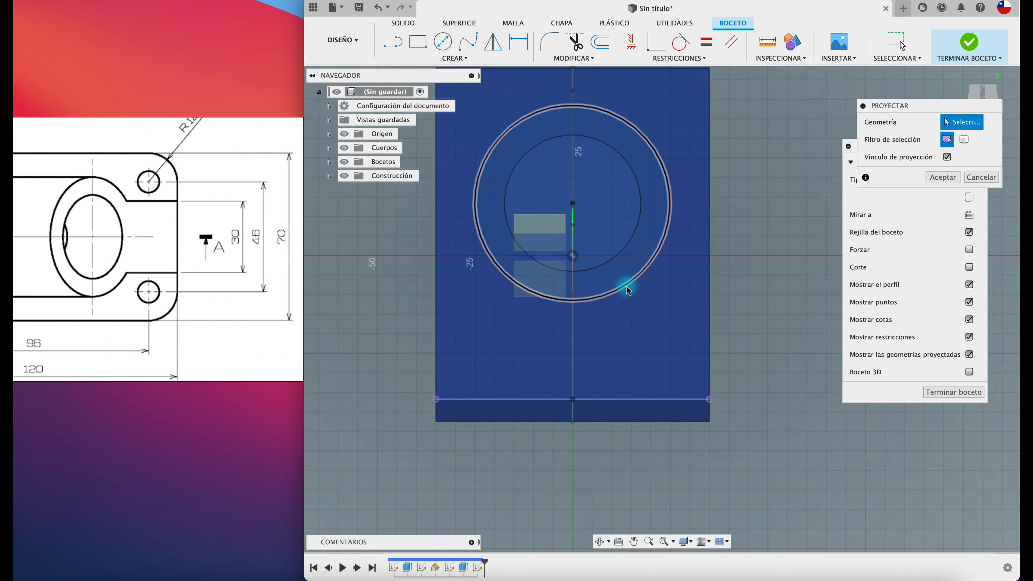
pyautogui.click(624, 288)
pyautogui.click(605, 263)
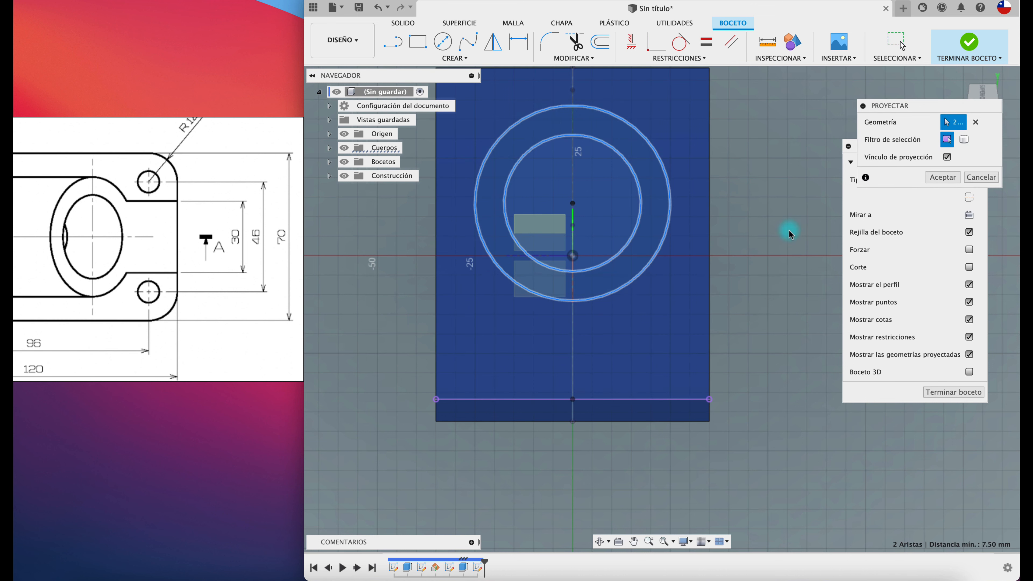
pyautogui.click(935, 178)
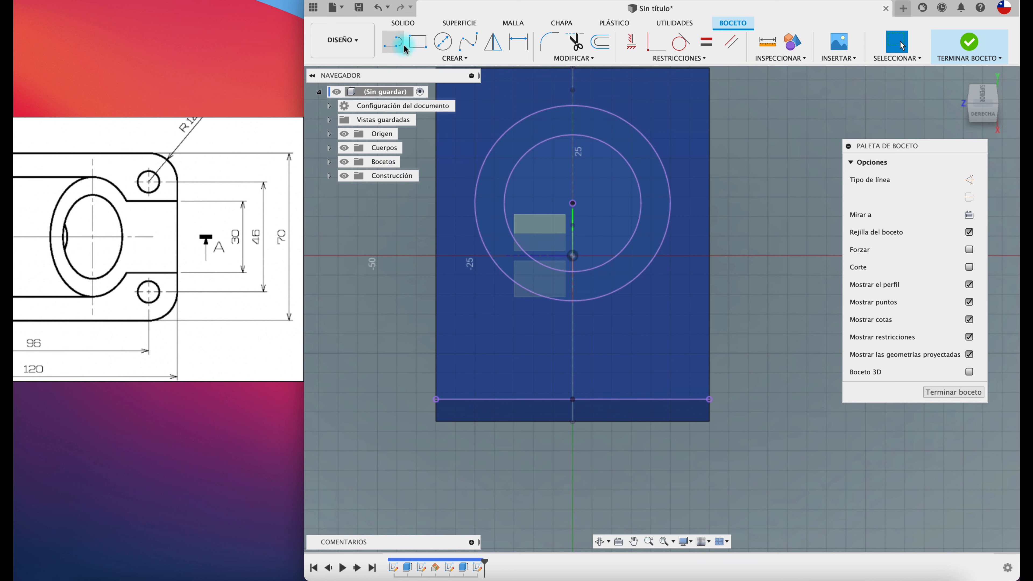
# Step: Draw a rectangle about 10 mm wide and 30 mm high from the midpoint of the projected plate edge up into the ring
pyautogui.click(412, 46)
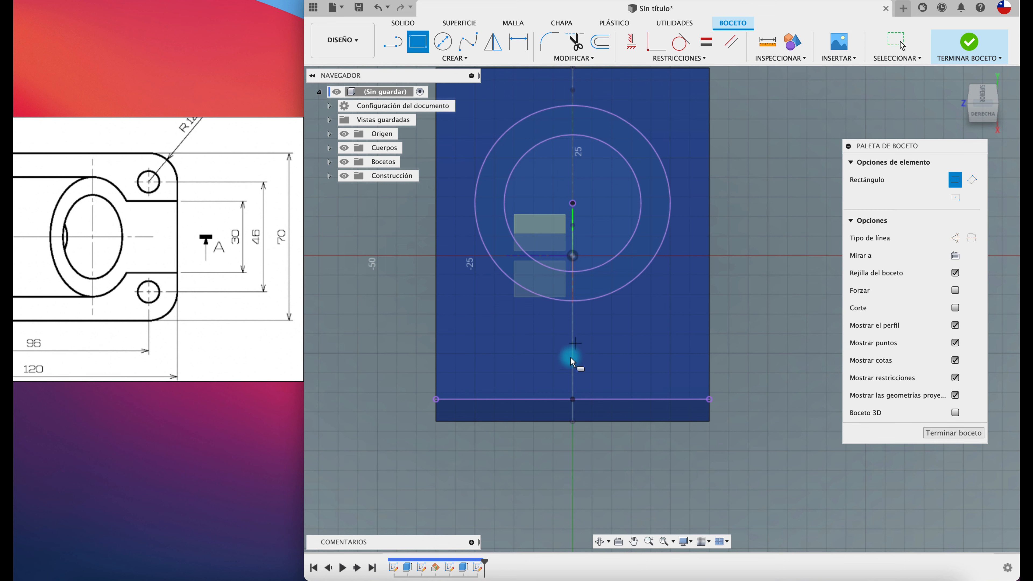
pyautogui.click(576, 401)
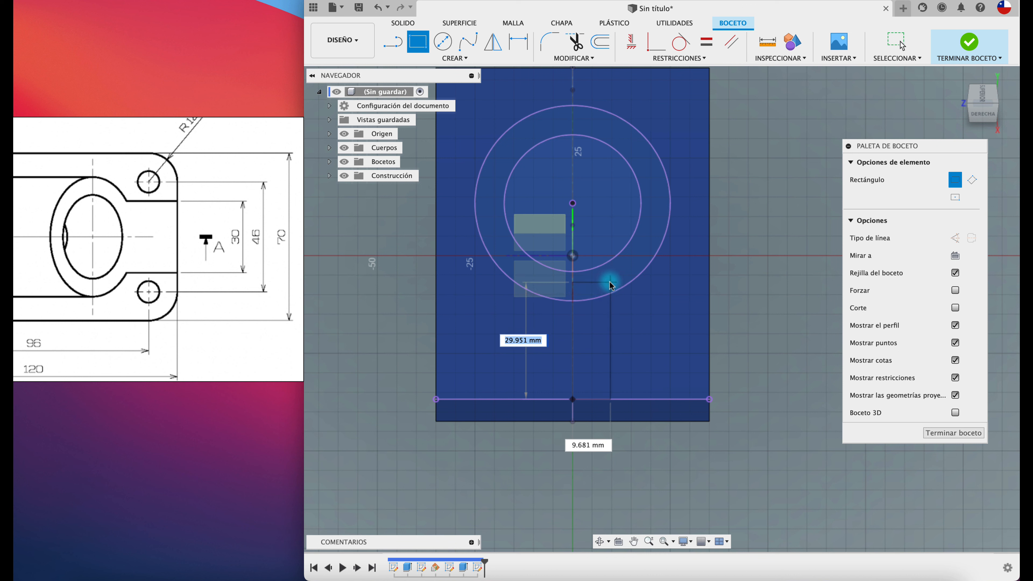
pyautogui.click(611, 283)
pyautogui.press('Escape')
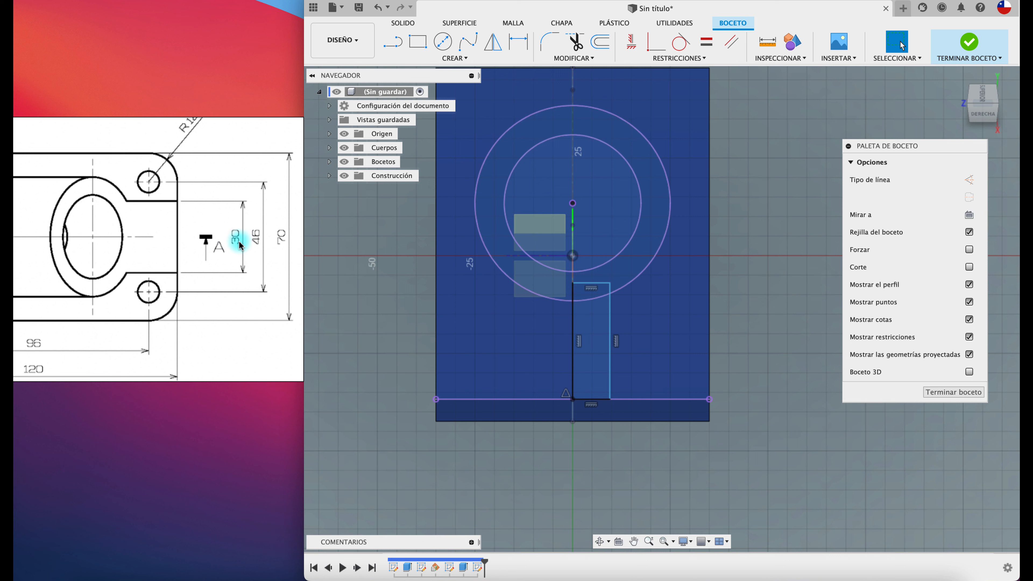
# Step: Dimension the rectangle's width to 15 mm
pyautogui.press('d')
pyautogui.click(599, 283)
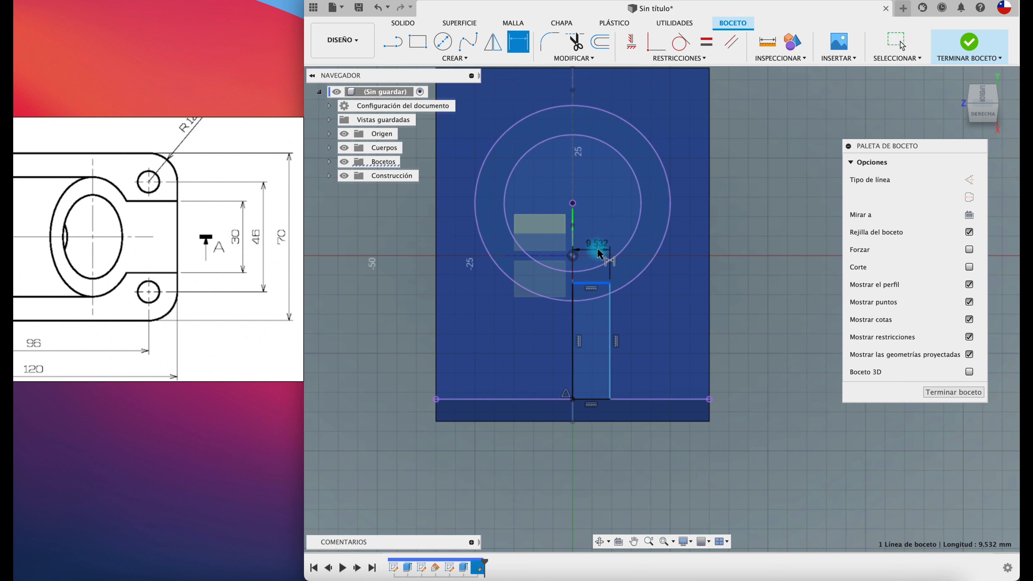
pyautogui.click(734, 232)
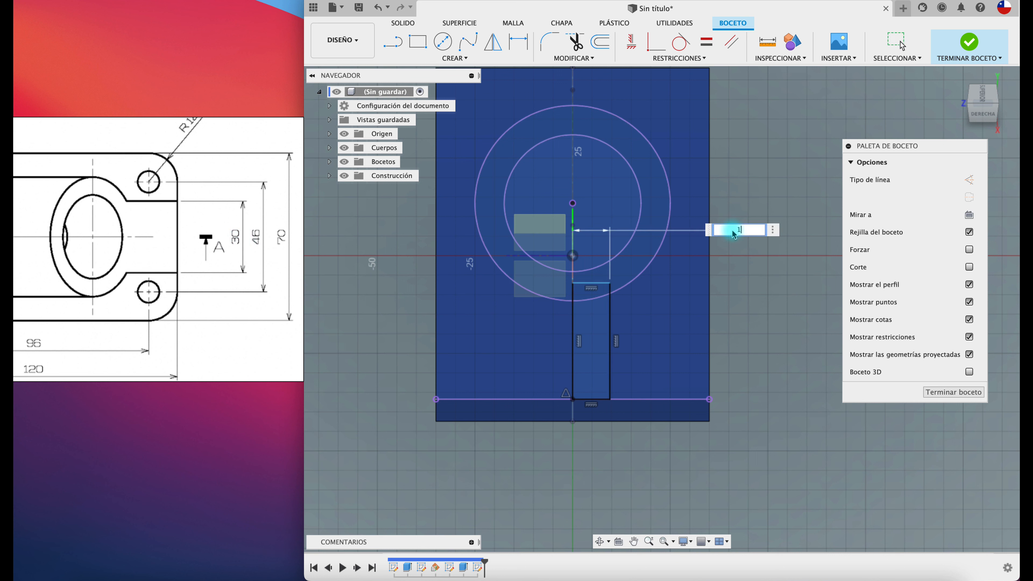
pyautogui.press('Return')
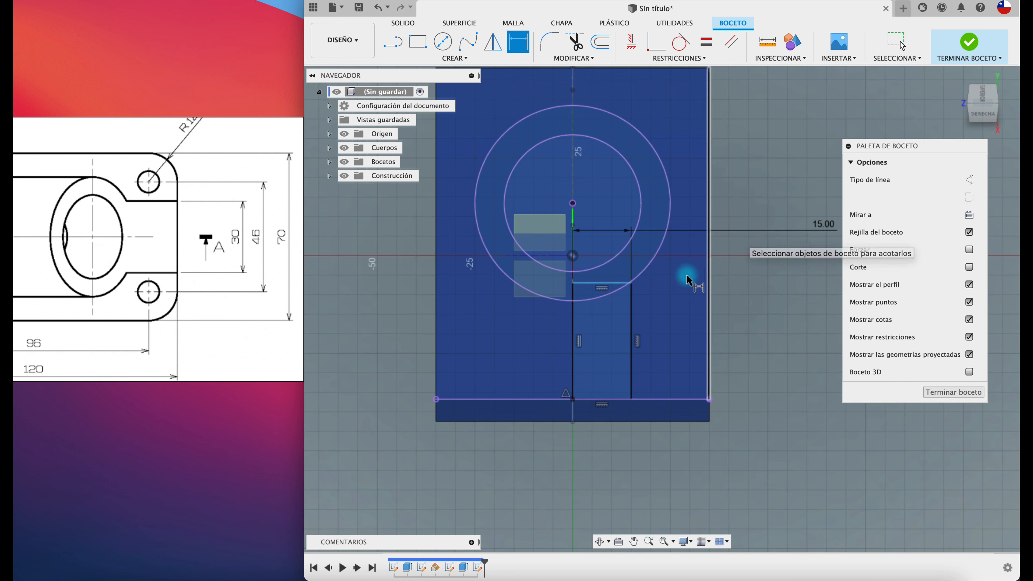
# Step: Dimension the rectangle's height to 32 mm and select its long side on the tube's centre axis
pyautogui.scroll(5, 634, 295)
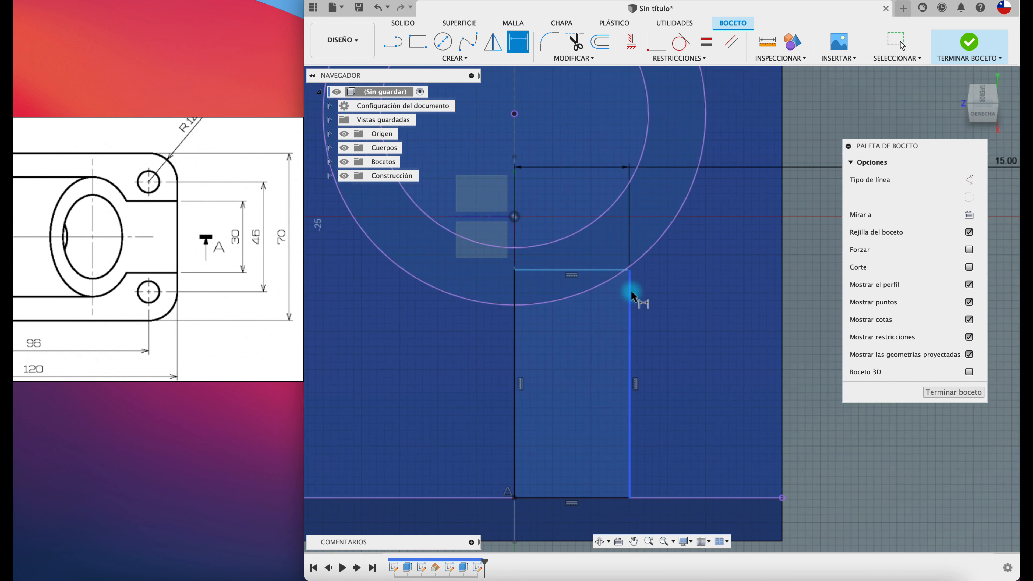
pyautogui.scroll(2, 630, 280)
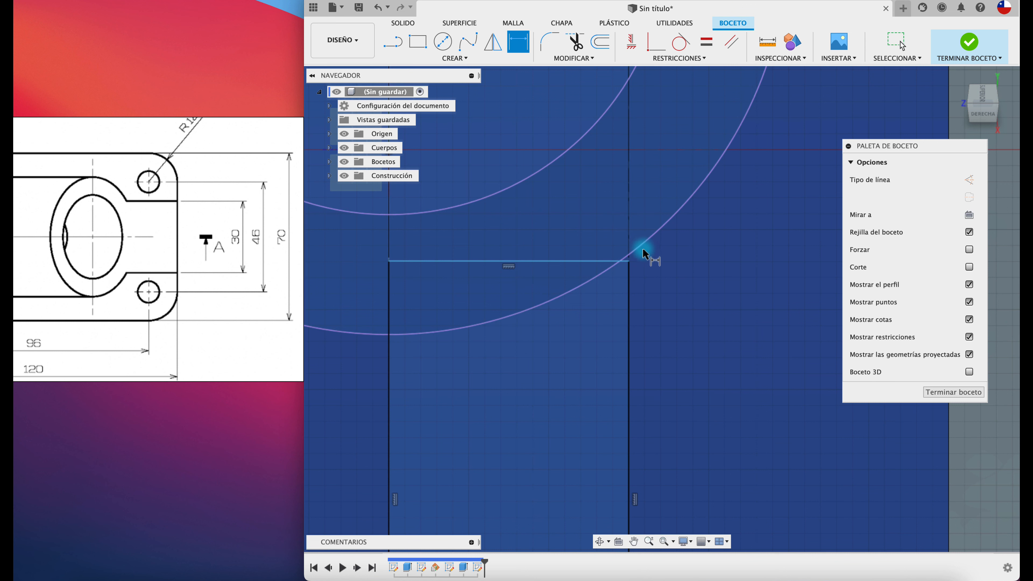
pyautogui.click(630, 326)
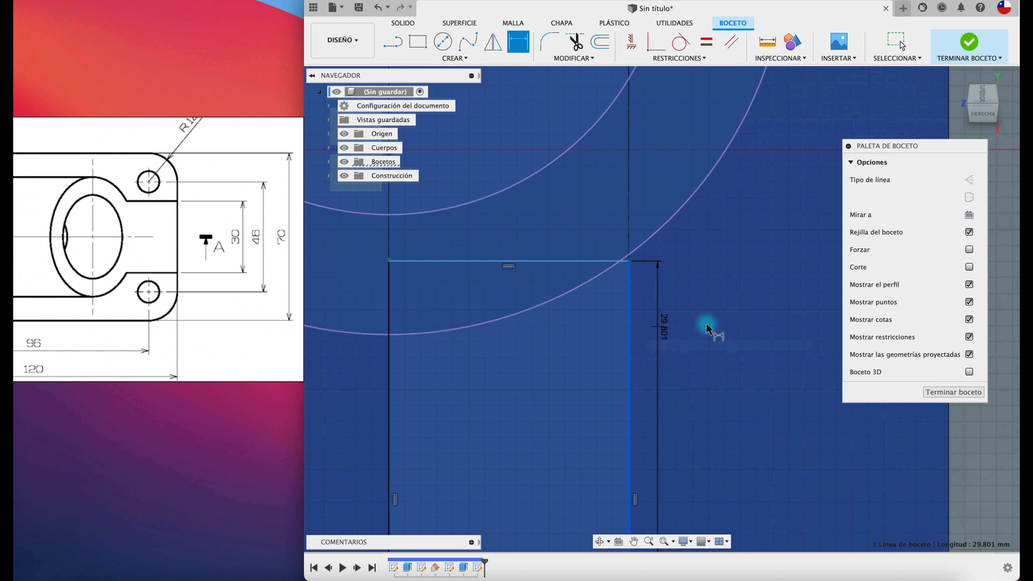
pyautogui.click(724, 328)
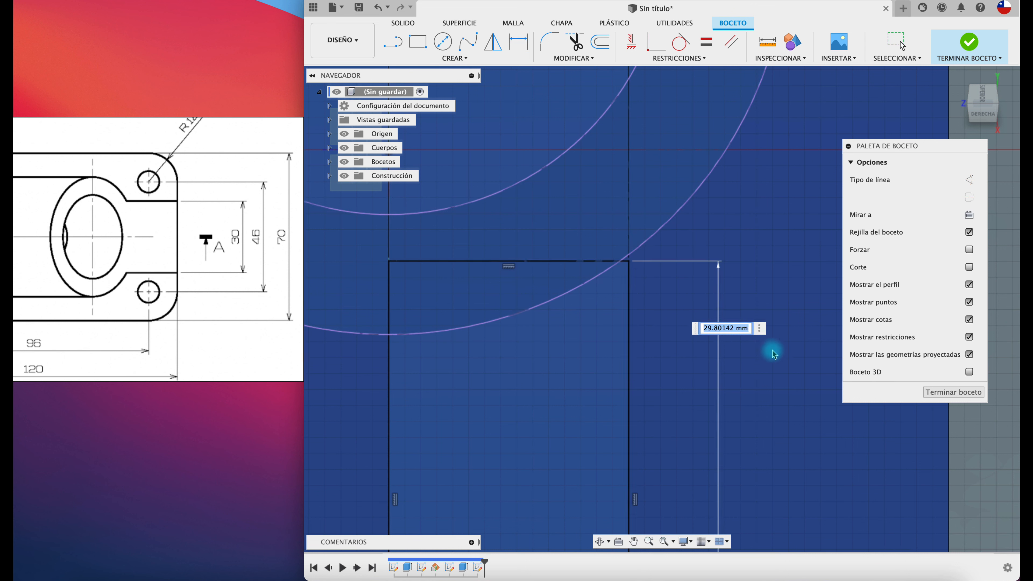
pyautogui.write('32')
pyautogui.press('Return')
pyautogui.press('Escape')
pyautogui.scroll(-5, 732, 374)
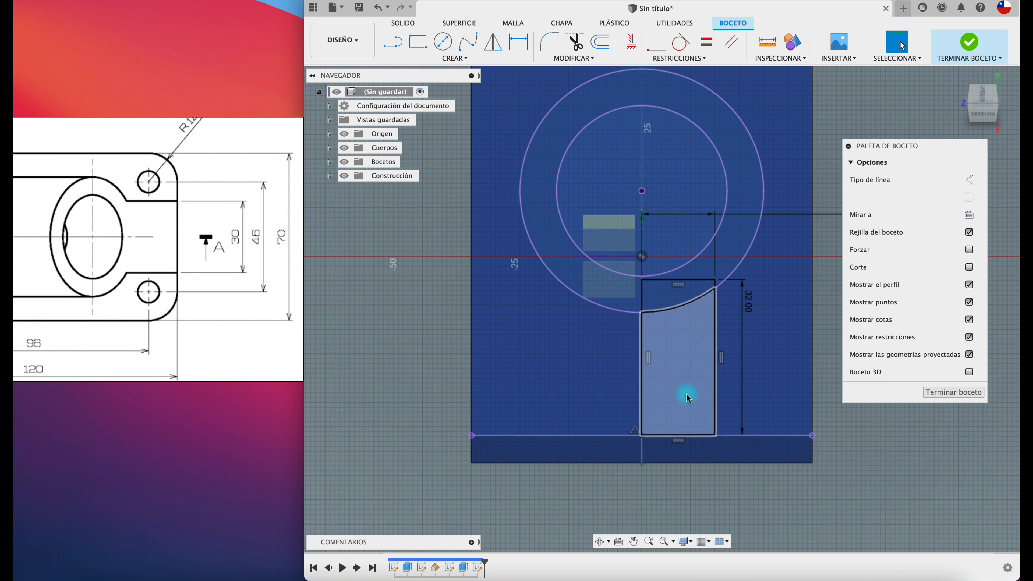
pyautogui.click(642, 420)
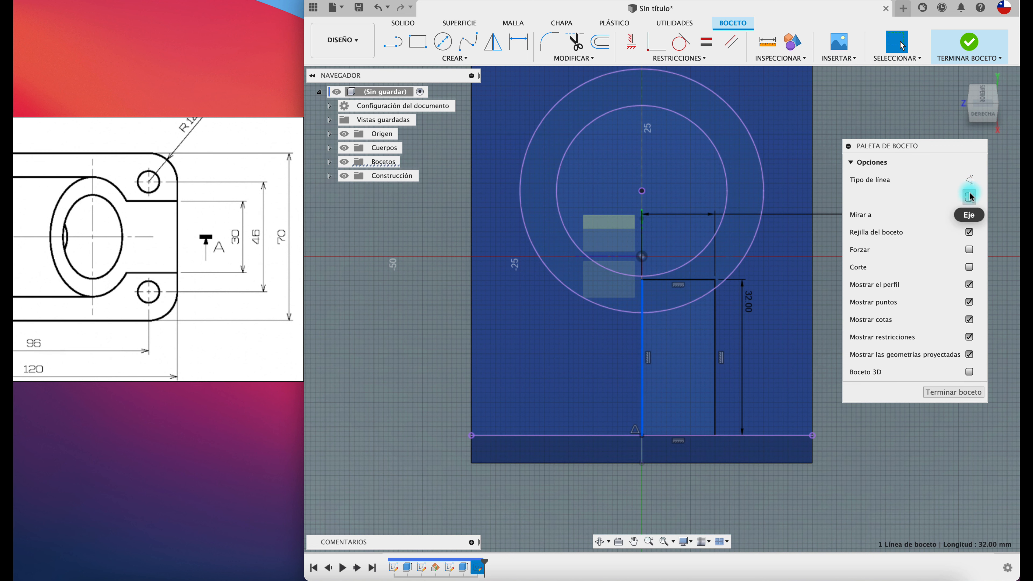
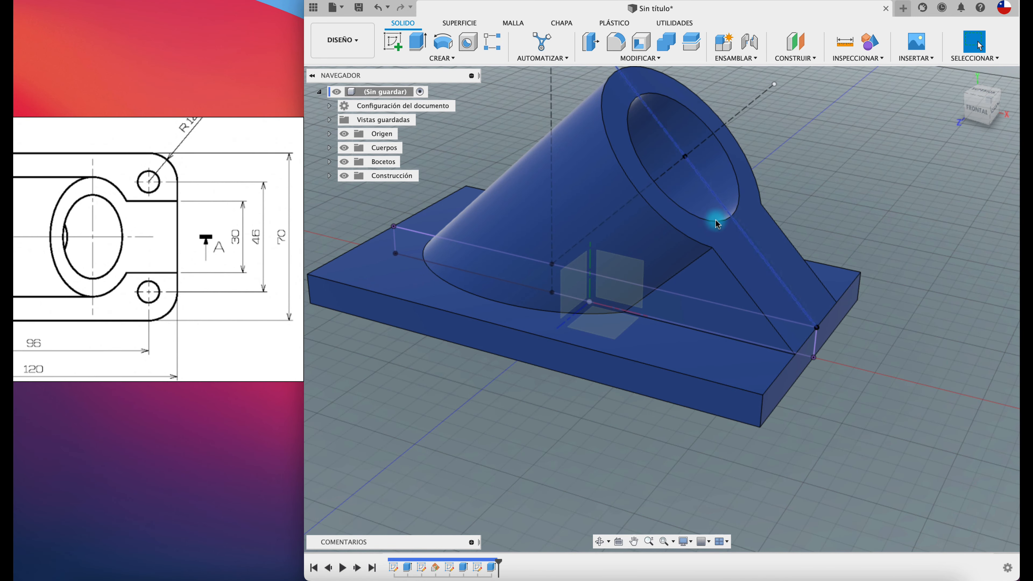
# Step: Check the drawing's section view and create a section analysis on the XY plane at 0 mm with the section hatching turned off
pyautogui.moveTo(218, 254); pyautogui.dragTo(249, 173)
pyautogui.scroll(-10, 249, 173)
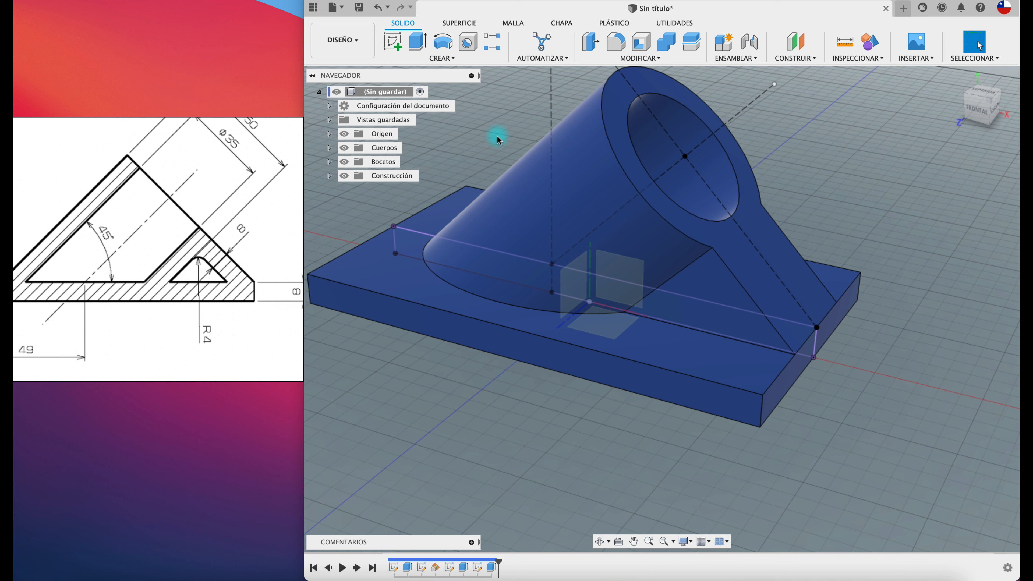
pyautogui.click(857, 58)
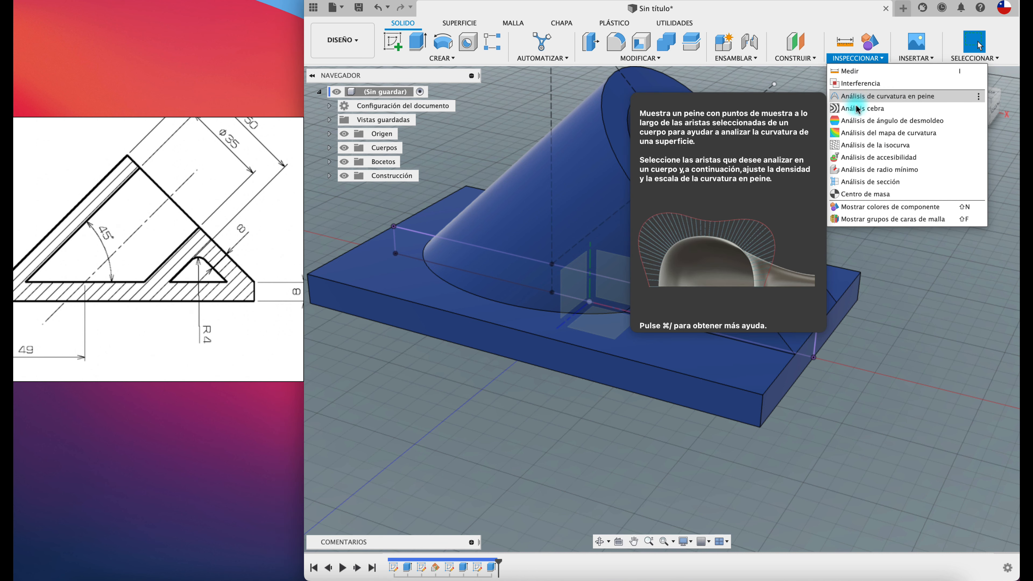
pyautogui.click(867, 181)
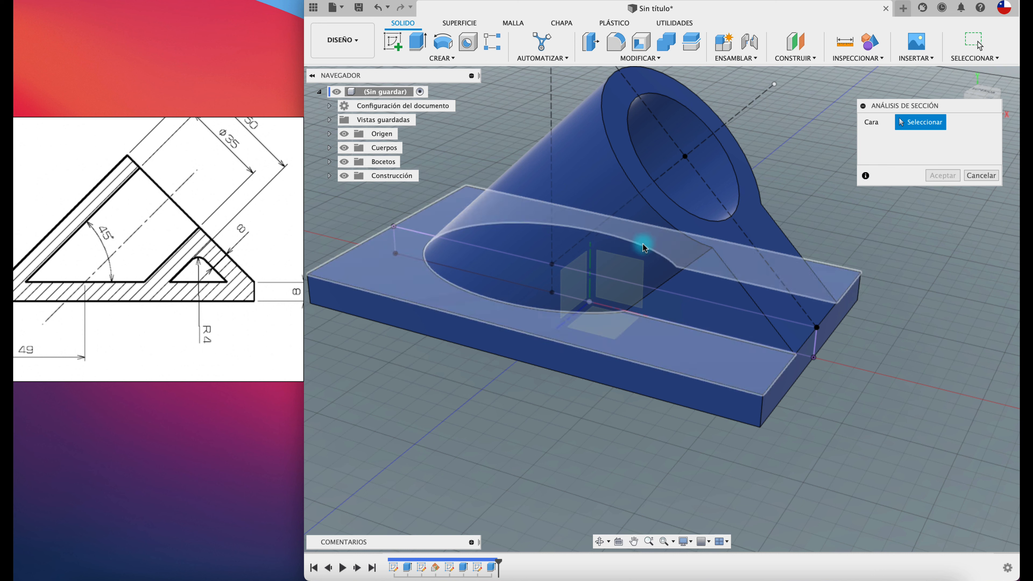
pyautogui.click(636, 270)
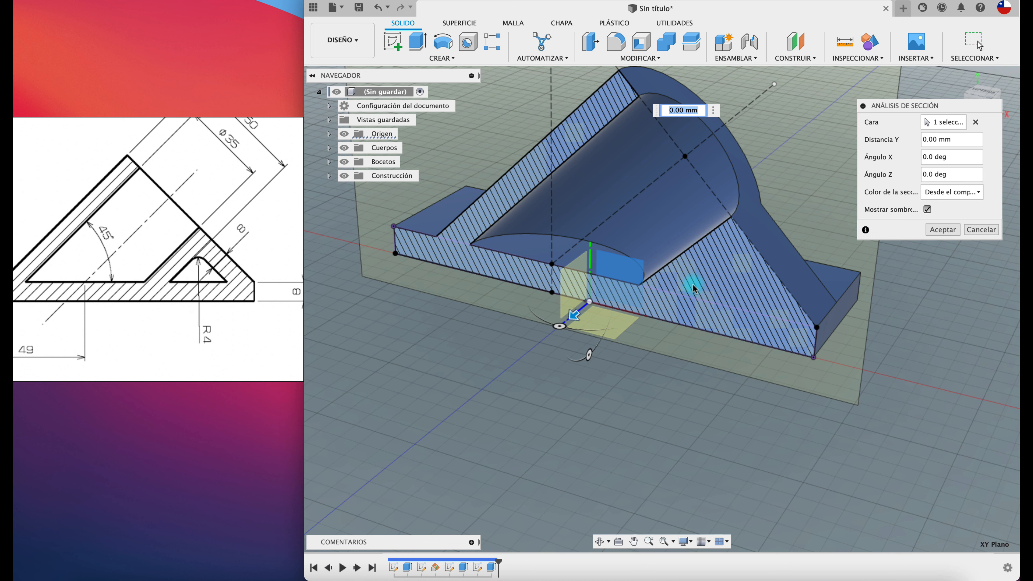
pyautogui.click(928, 209)
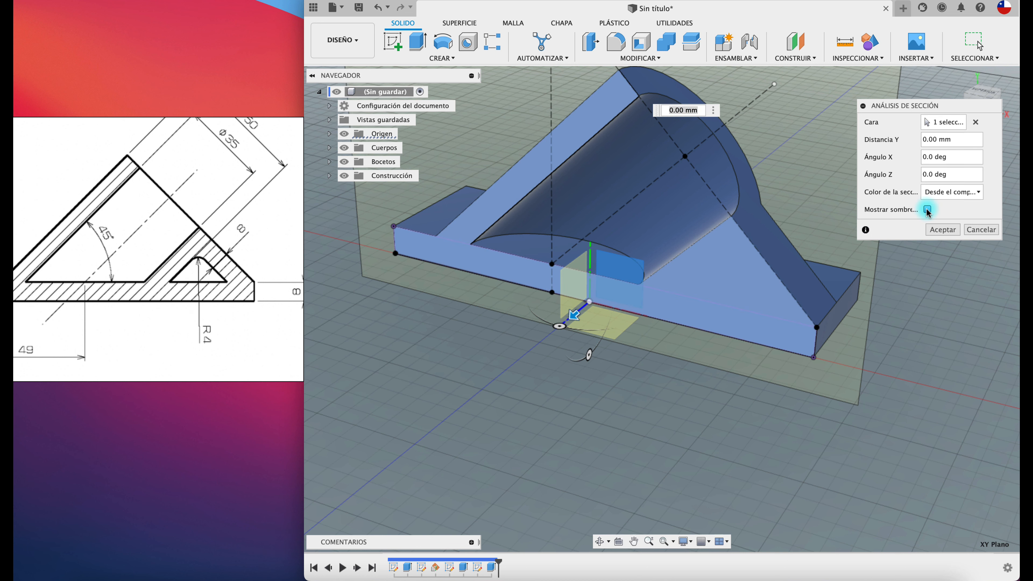
pyautogui.click(948, 235)
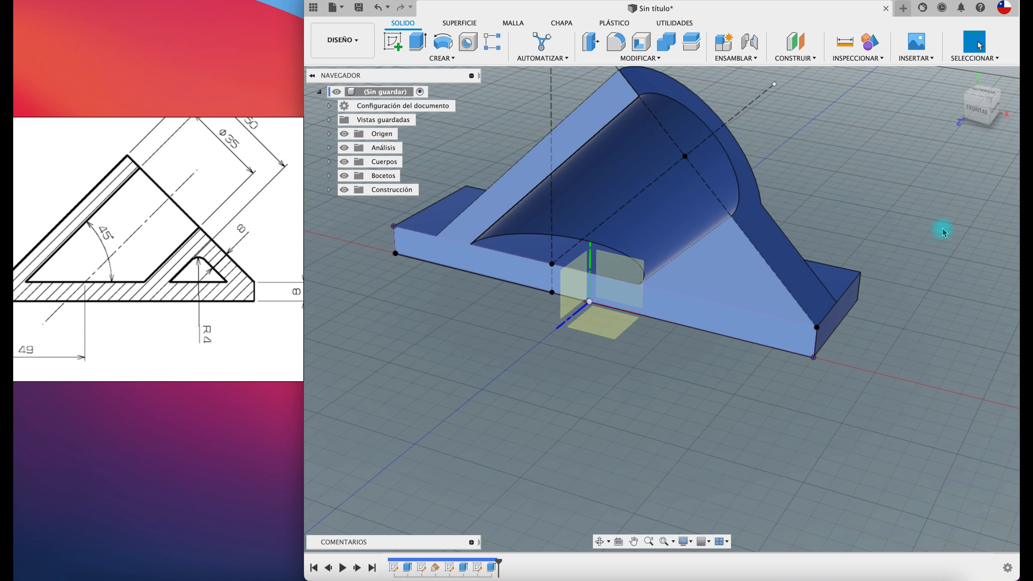
# Step: Start a sketch on the XY plane and project the rib's triangular side face into it
pyautogui.keyDown('shift'); pyautogui.hscroll(-5, 943, 232); pyautogui.keyUp('shift')
pyautogui.keyDown('shift'); pyautogui.hscroll(5, 944, 232); pyautogui.keyUp('shift')
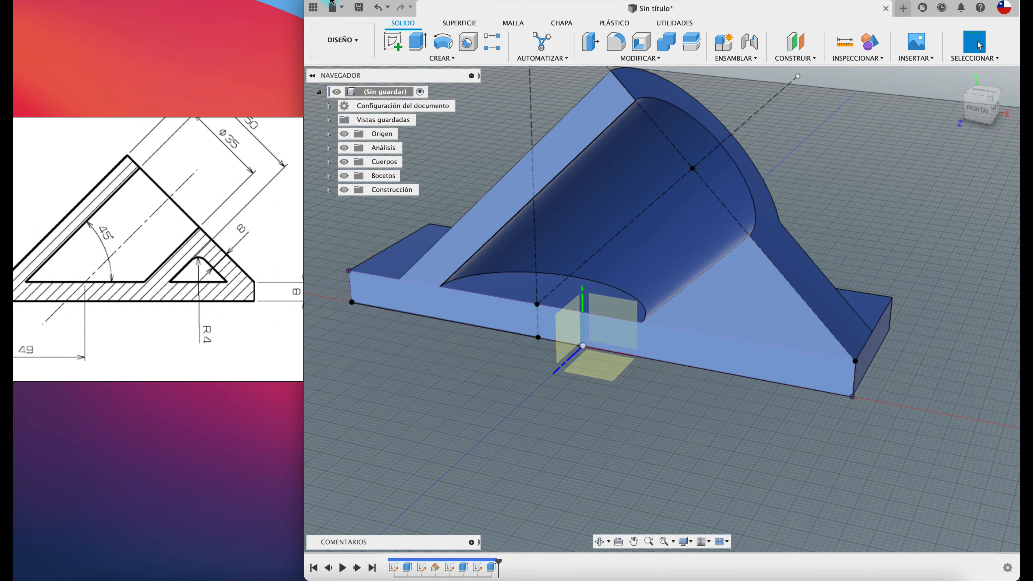
pyautogui.click(400, 44)
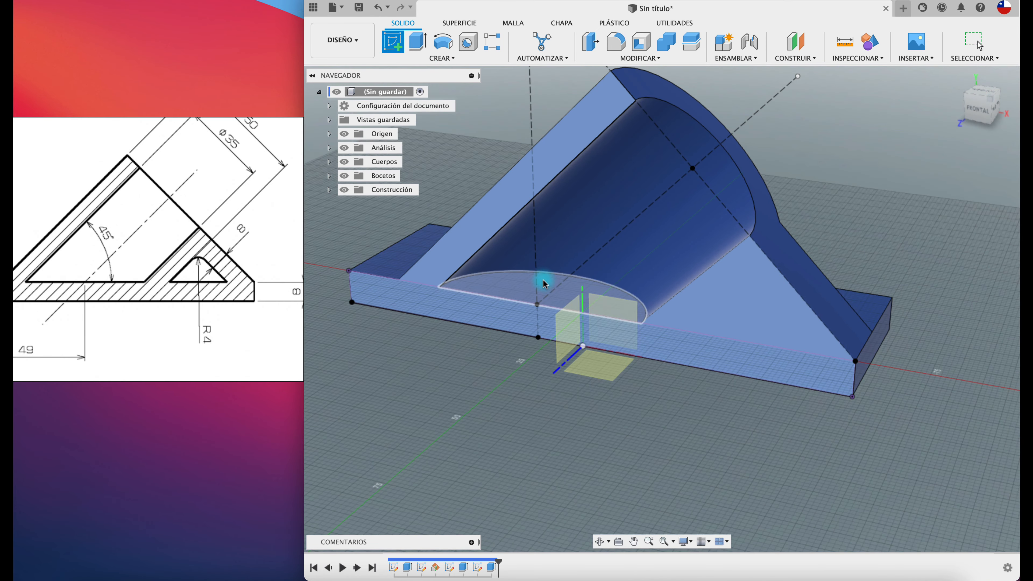
pyautogui.click(607, 310)
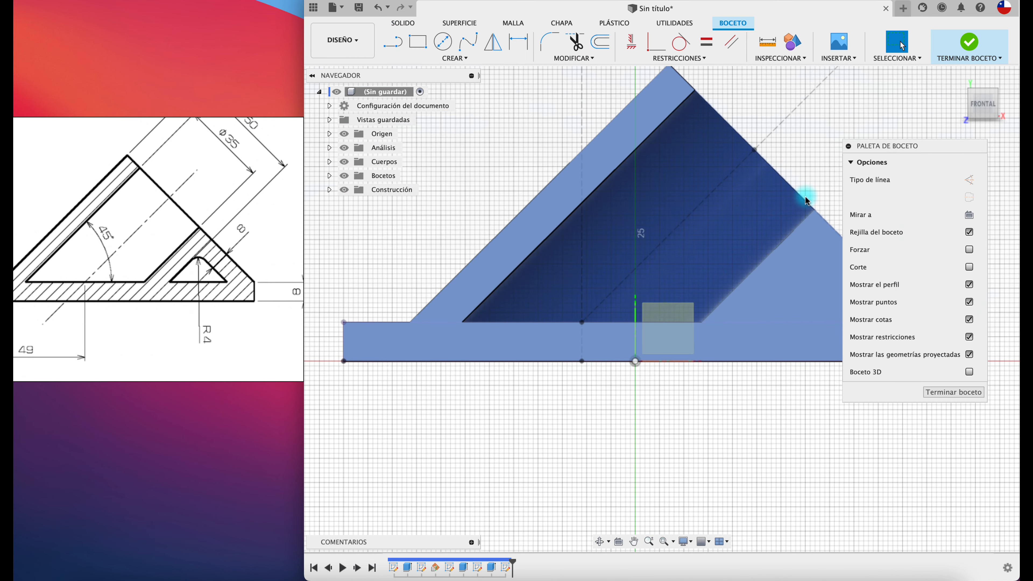
pyautogui.scroll(-2, 714, 169)
pyautogui.scroll(4, 715, 168)
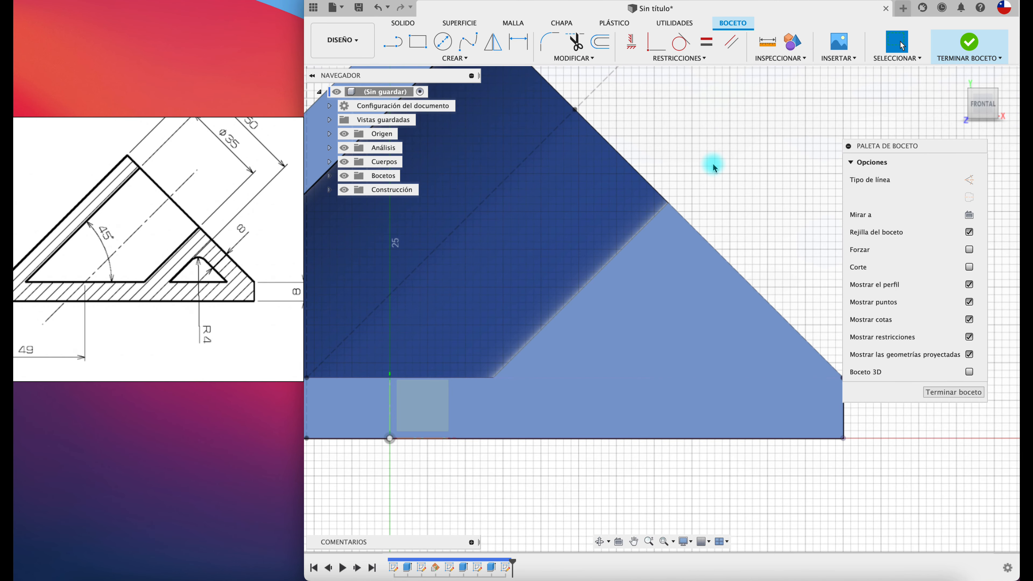
pyautogui.press('p')
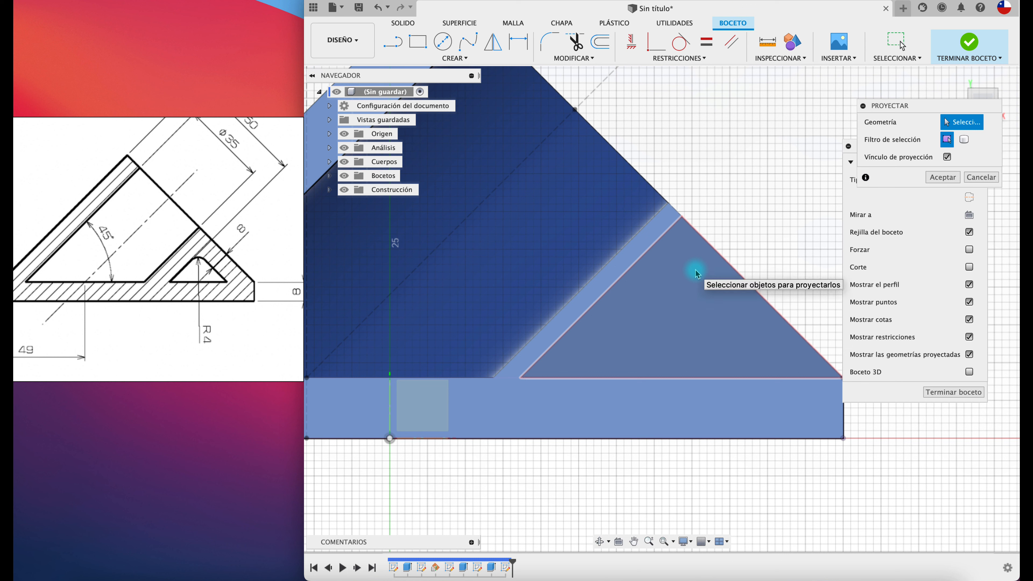
pyautogui.click(697, 274)
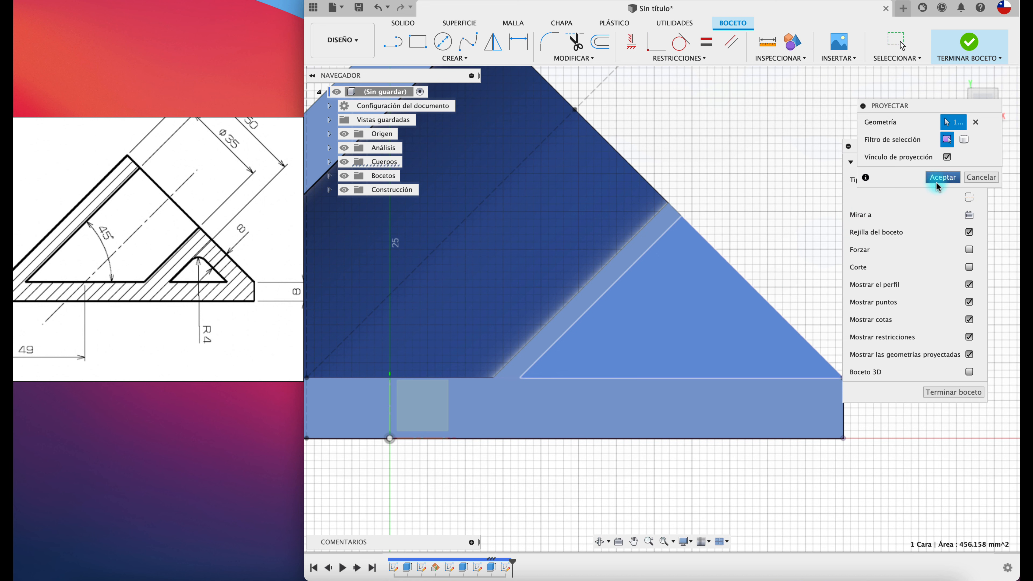
pyautogui.click(942, 177)
# Step: Draw a line from the midpoint of the rib's projected inclined edge, perpendicular to it, down past the underside of the plate
pyautogui.moveTo(767, 217); pyautogui.dragTo(731, 208, button='middle')
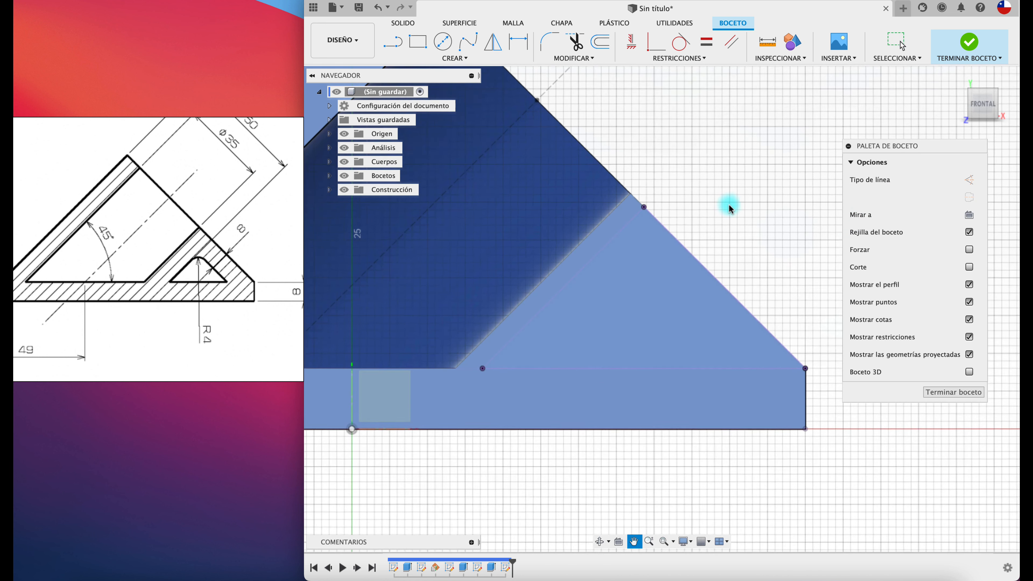
pyautogui.scroll(1, 731, 209)
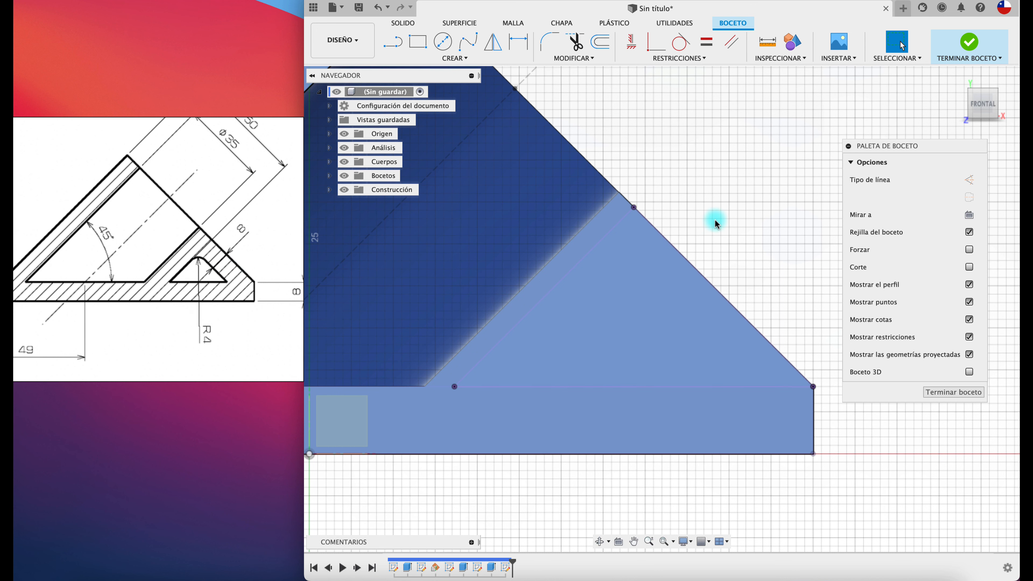
pyautogui.press('l')
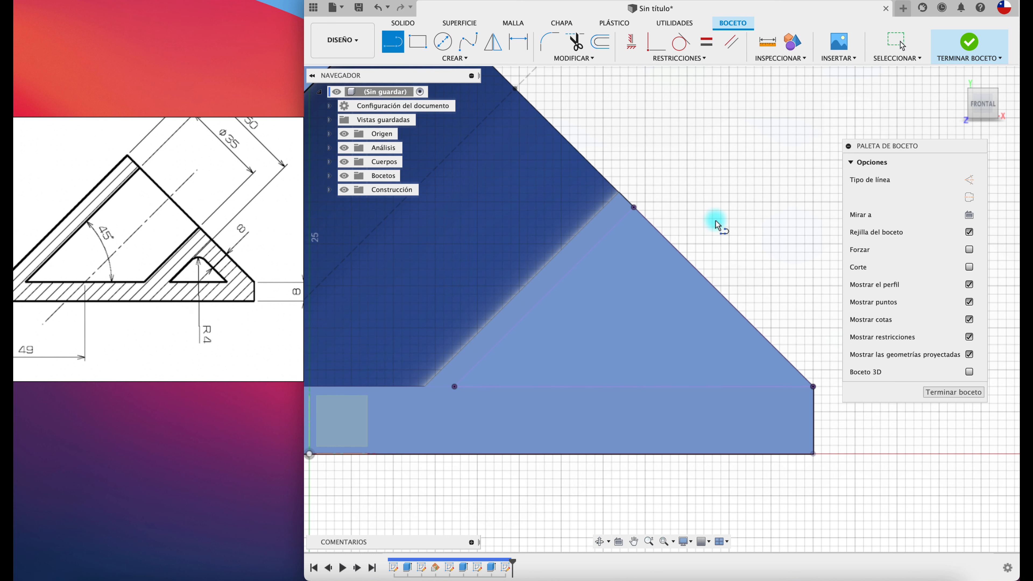
pyautogui.click(723, 298)
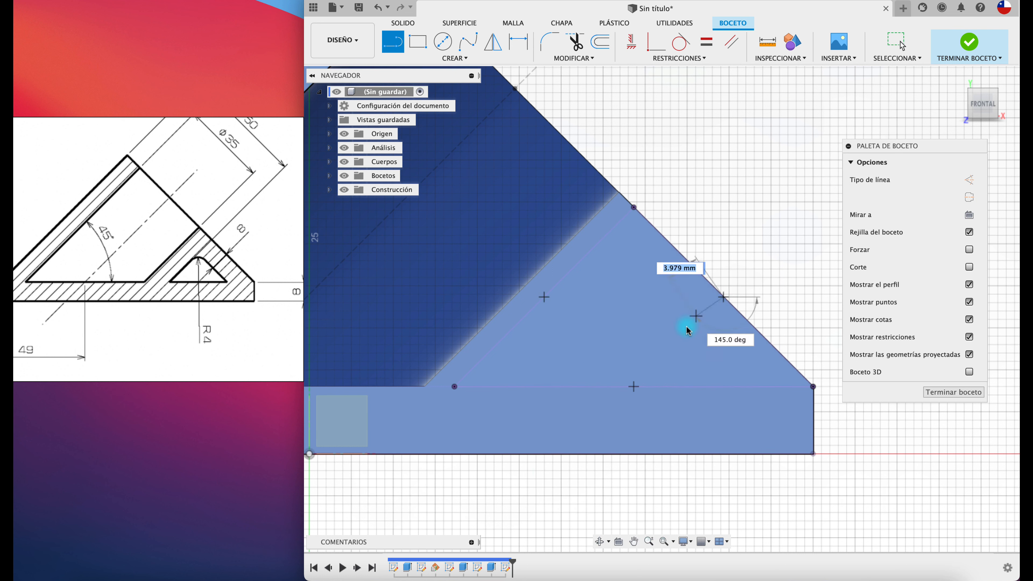
pyautogui.click(532, 488)
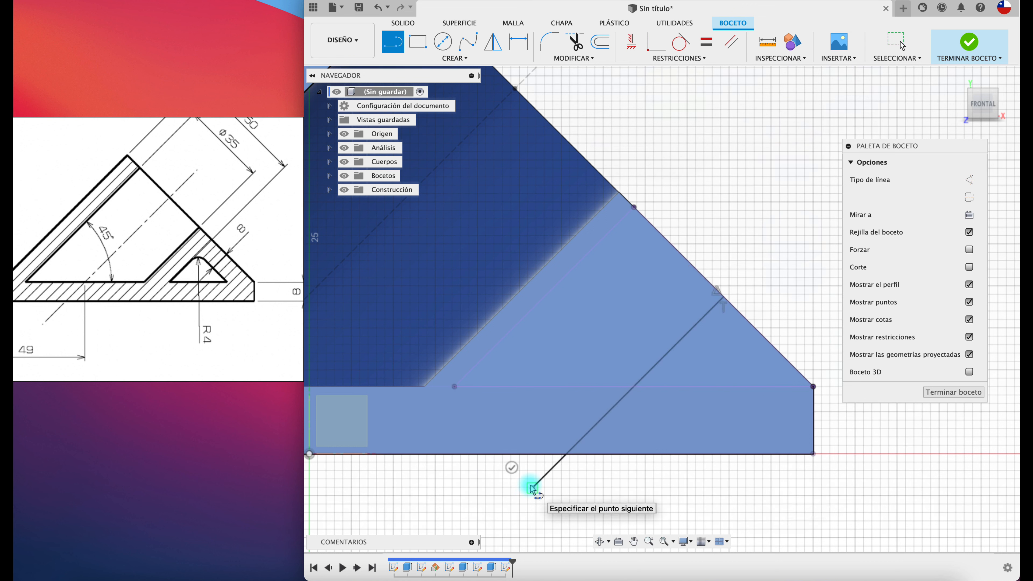
pyautogui.press('Escape')
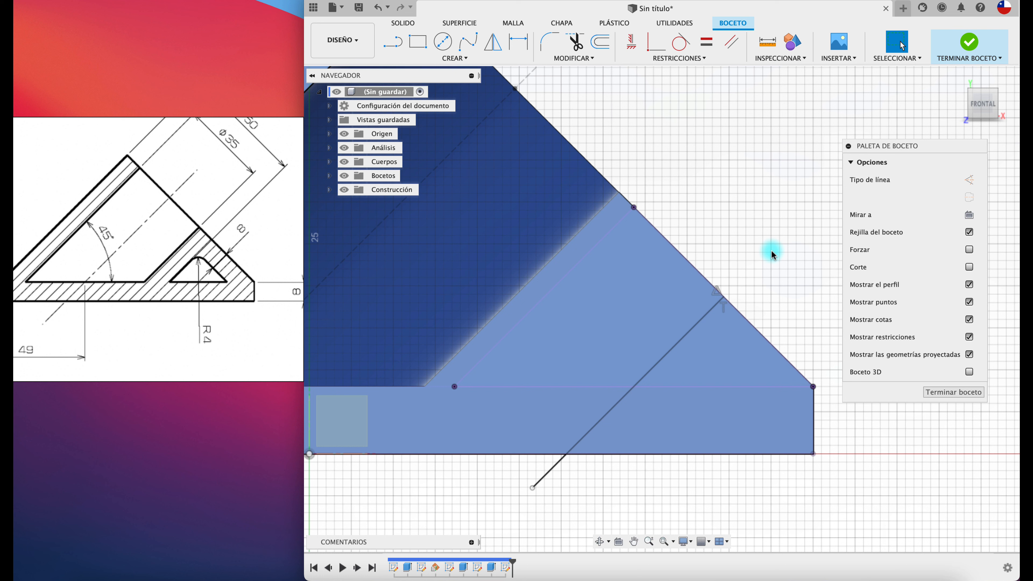
# Step: Dimension the perpendicular line's free end 8 mm from the rib's projected inclined edge
pyautogui.press('d')
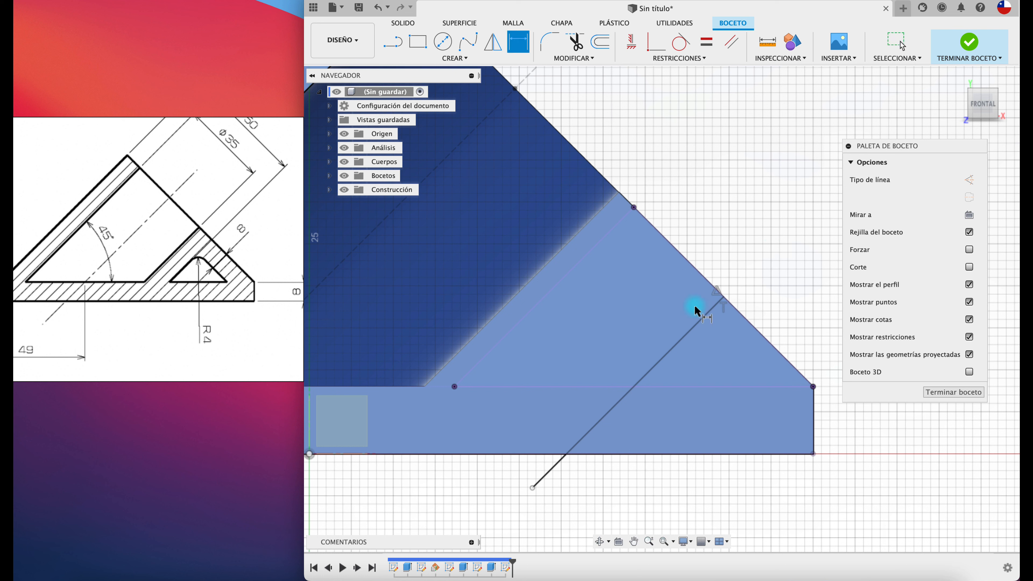
pyautogui.click(686, 346)
pyautogui.click(720, 394)
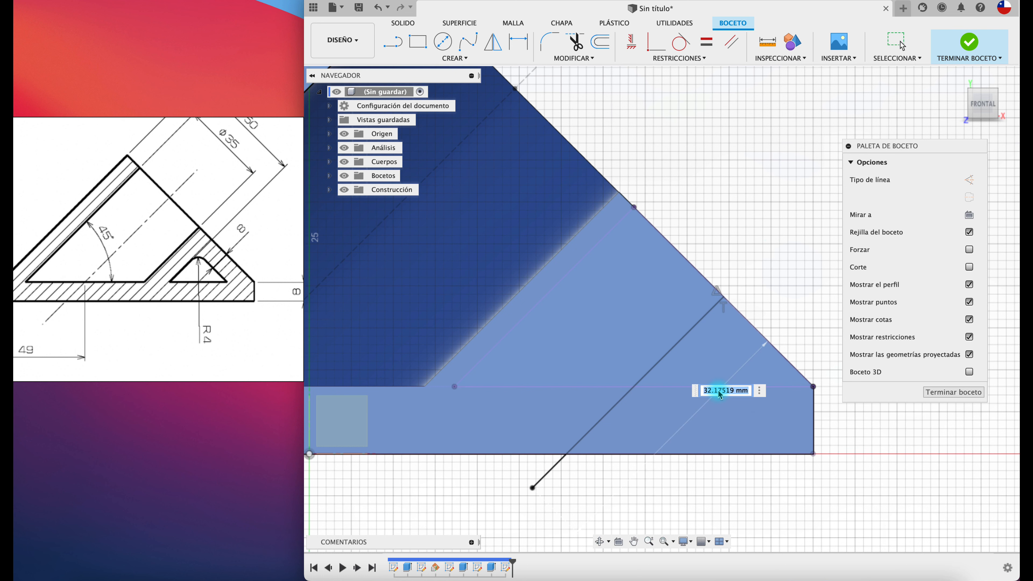
pyautogui.write('8')
pyautogui.press('Return')
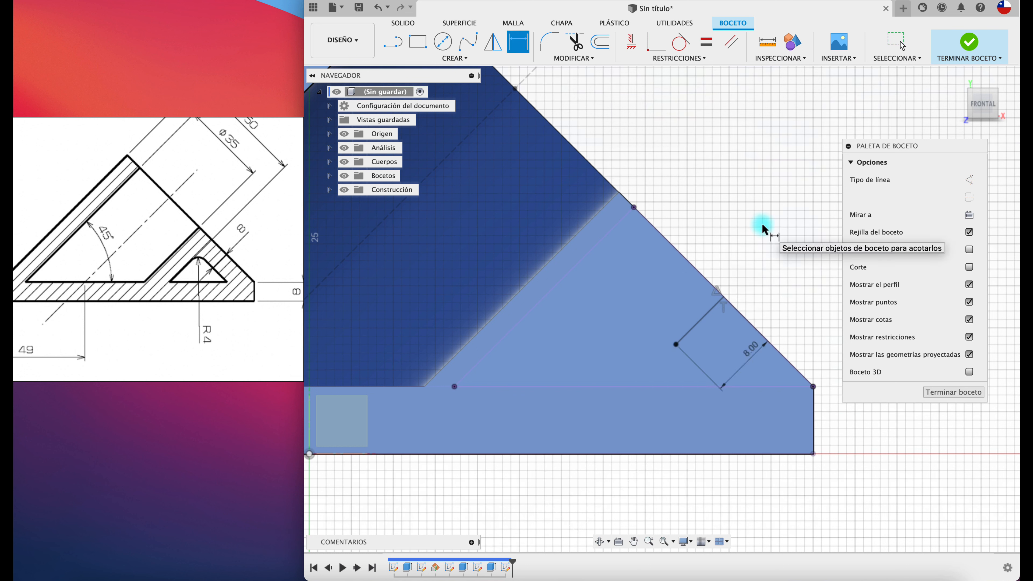
# Step: Draw lines both ways from that endpoint, parallel to the rib's inclined edge and past the tube wall and plate underside, and delete the perpendicular helper line
pyautogui.press('l')
pyautogui.click(676, 344)
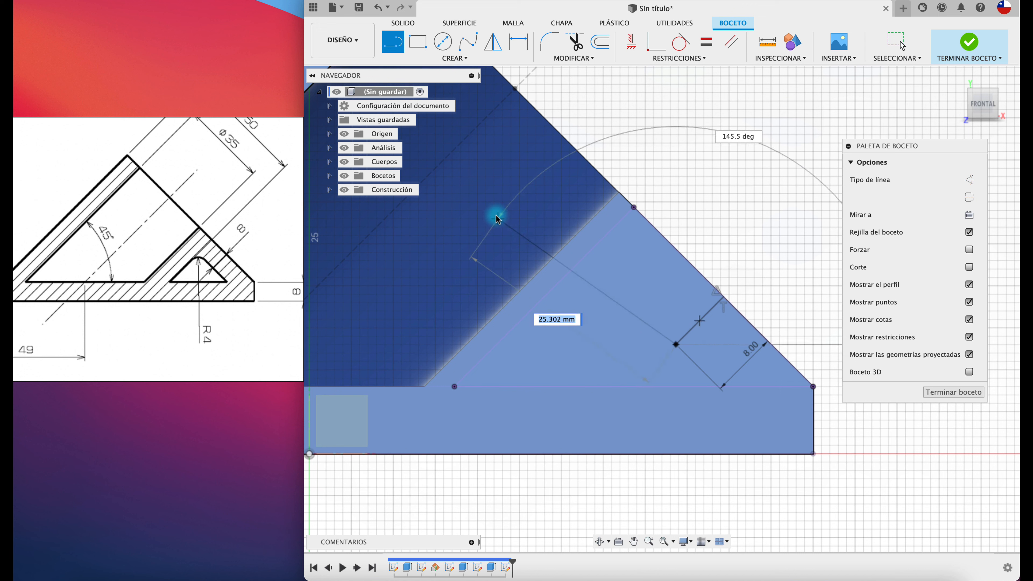
pyautogui.click(521, 189)
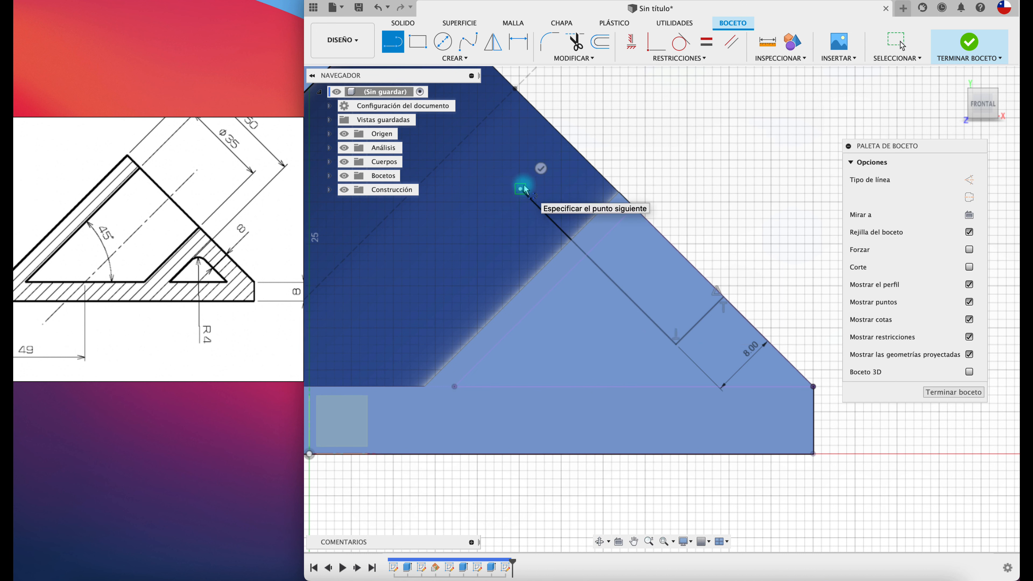
pyautogui.press('Escape')
pyautogui.press('l')
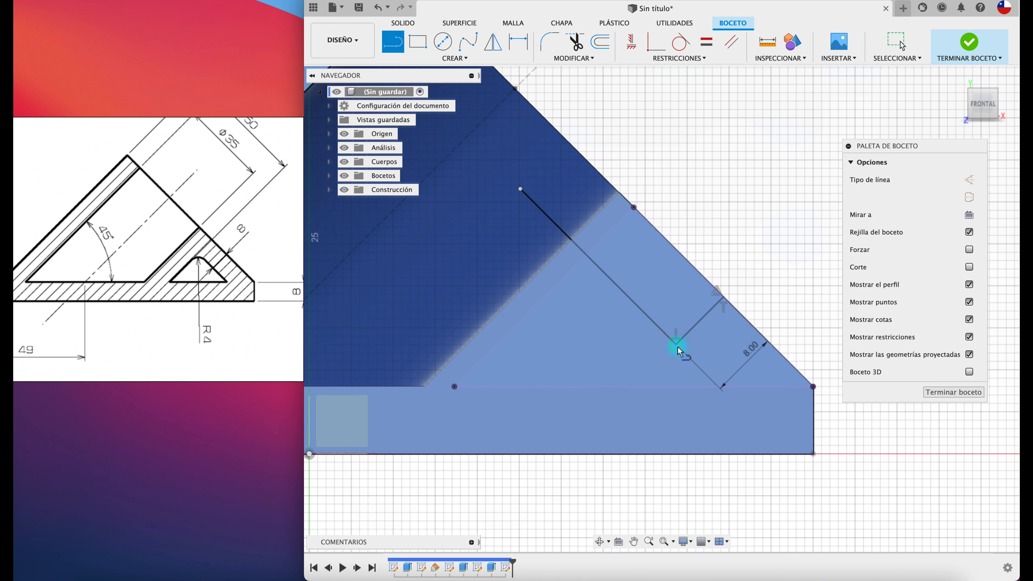
pyautogui.click(677, 345)
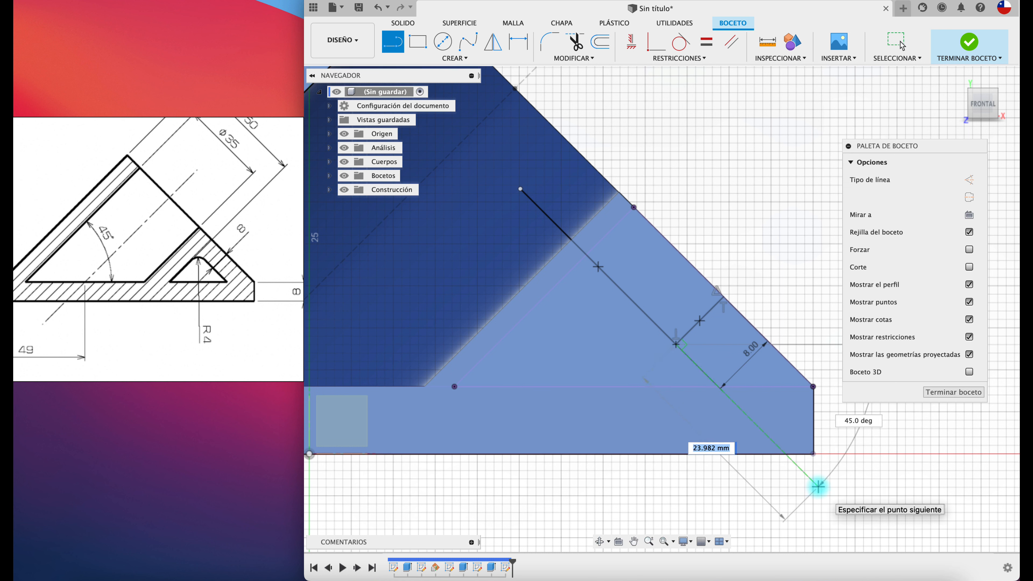
pyautogui.click(819, 486)
pyautogui.press('Escape')
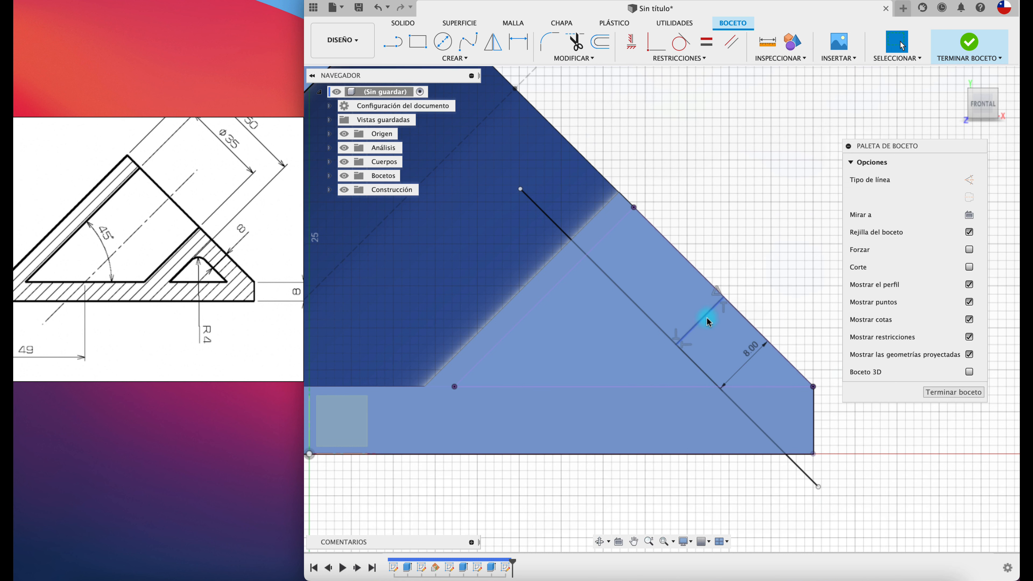
pyautogui.click(708, 321)
pyautogui.press('Delete')
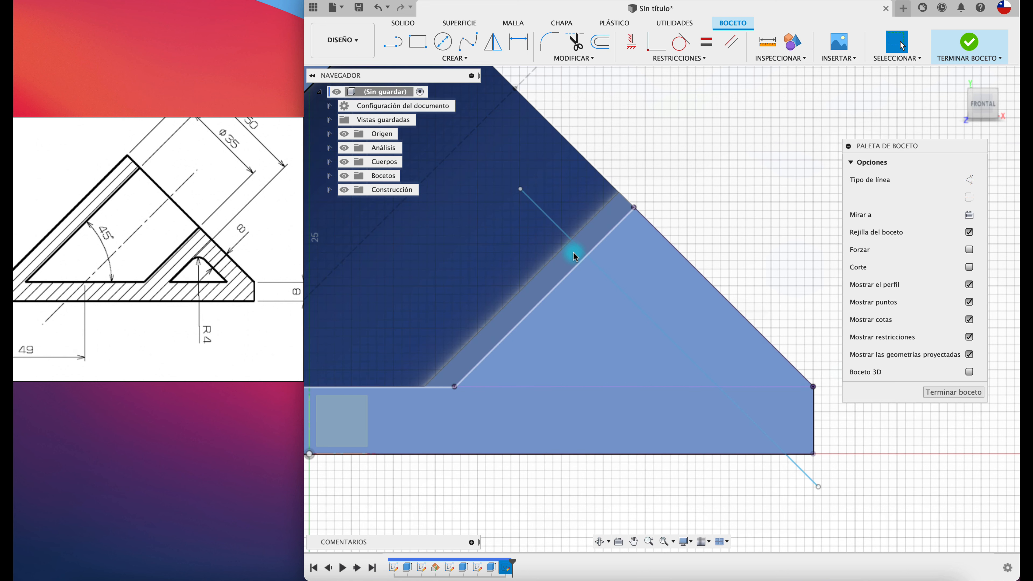
# Step: Draw an 8 mm line along the parallel line, starting where it crosses the tube's bore edge
pyautogui.press('l')
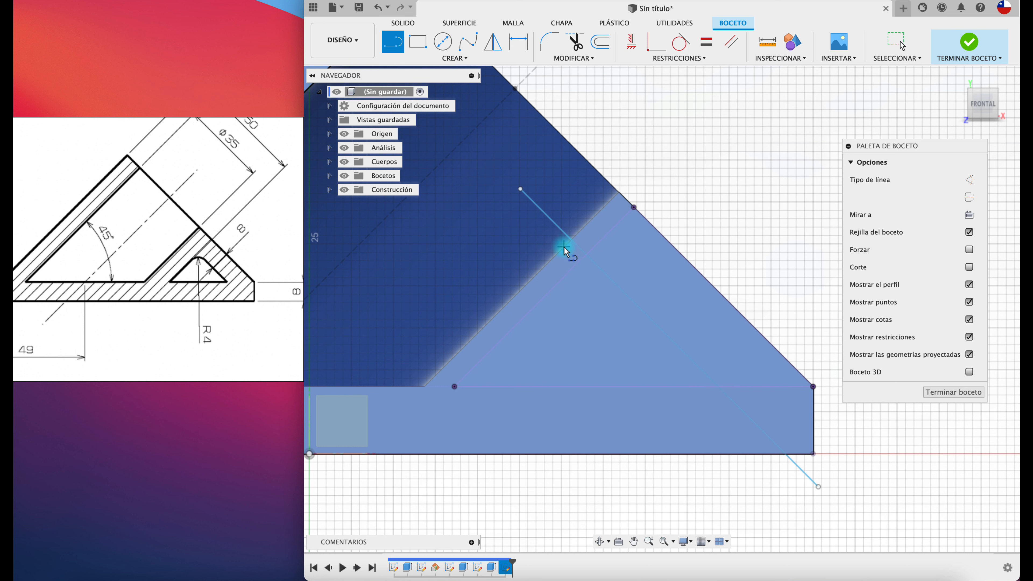
pyautogui.click(569, 239)
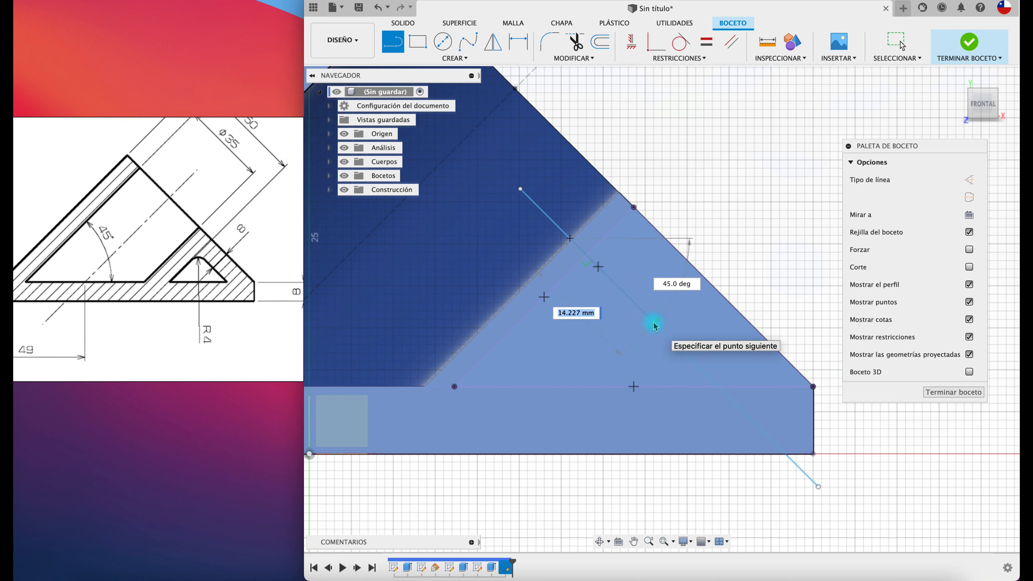
pyautogui.write('8')
pyautogui.press('Return')
pyautogui.press('Escape')
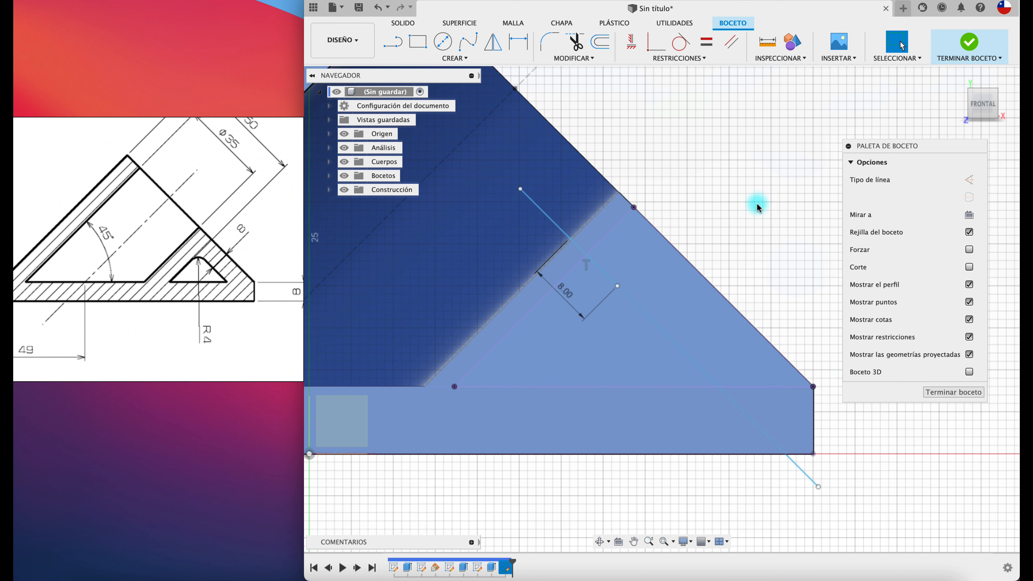
# Step: Draw two lines from the 8 mm line's end, parallel to the tube axis, down past the plate's underside and up past the rib's inclined edge
pyautogui.press('l')
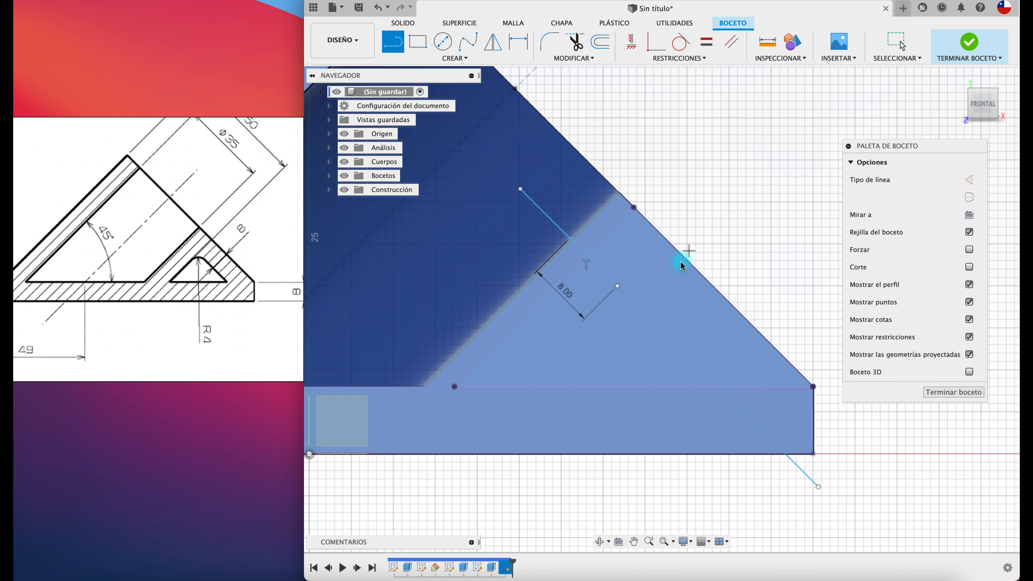
pyautogui.click(617, 288)
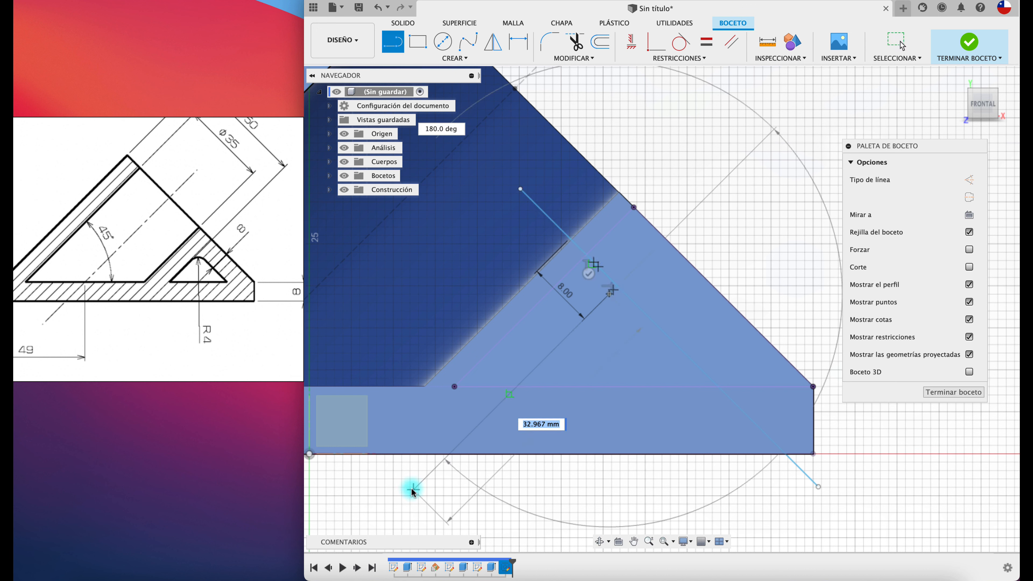
pyautogui.click(413, 491)
pyautogui.press('Escape')
pyautogui.press('l')
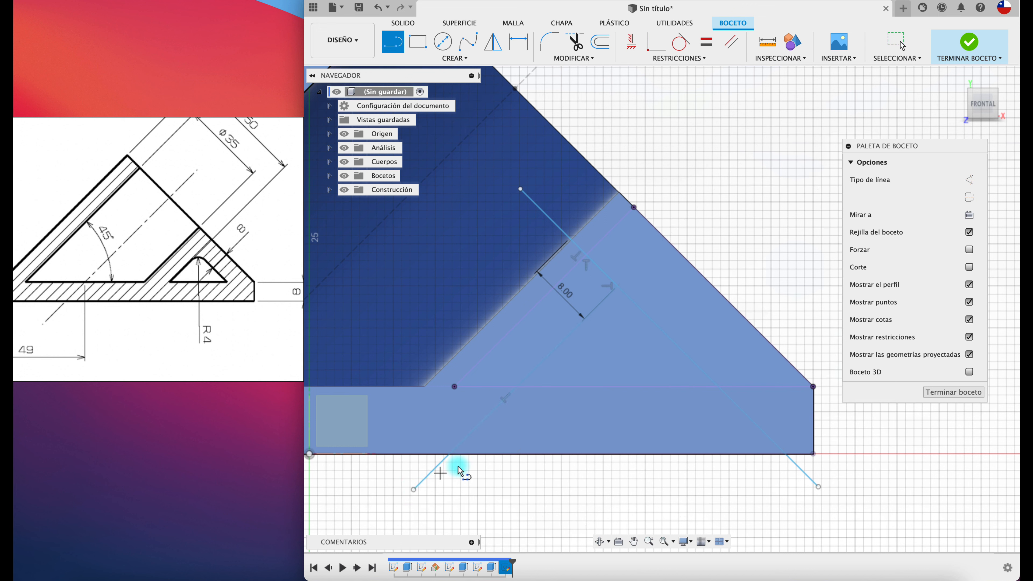
pyautogui.click(617, 288)
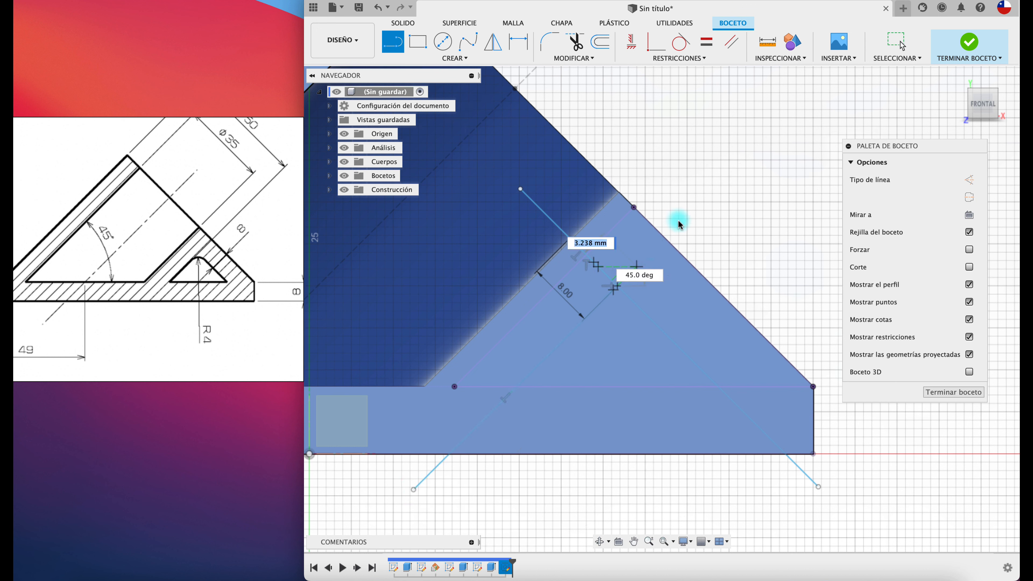
pyautogui.click(710, 193)
pyautogui.press('Escape')
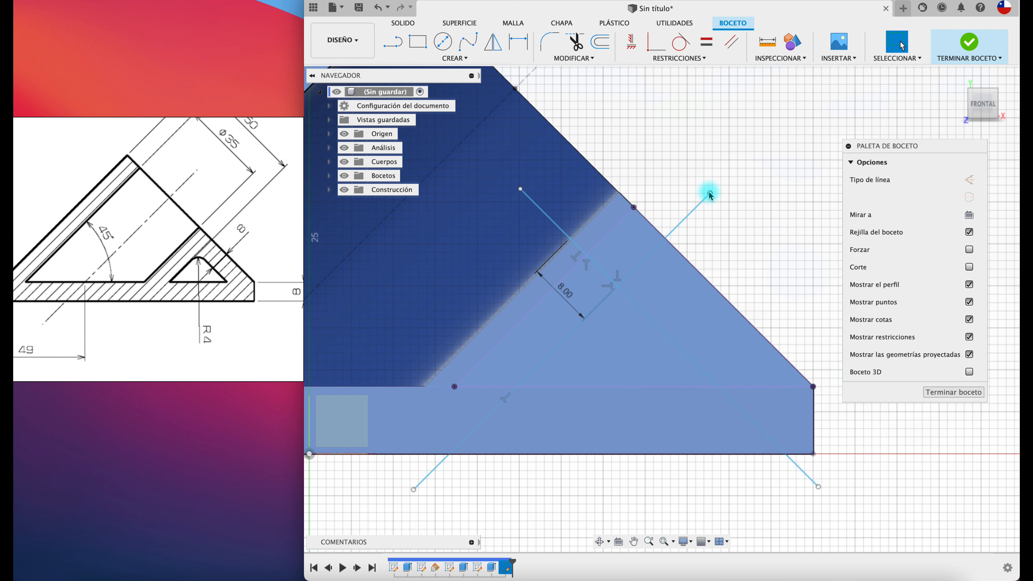
# Step: Trim the line portions extending beyond the small triangle, above its apex and below the plate's top surface
pyautogui.press('t')
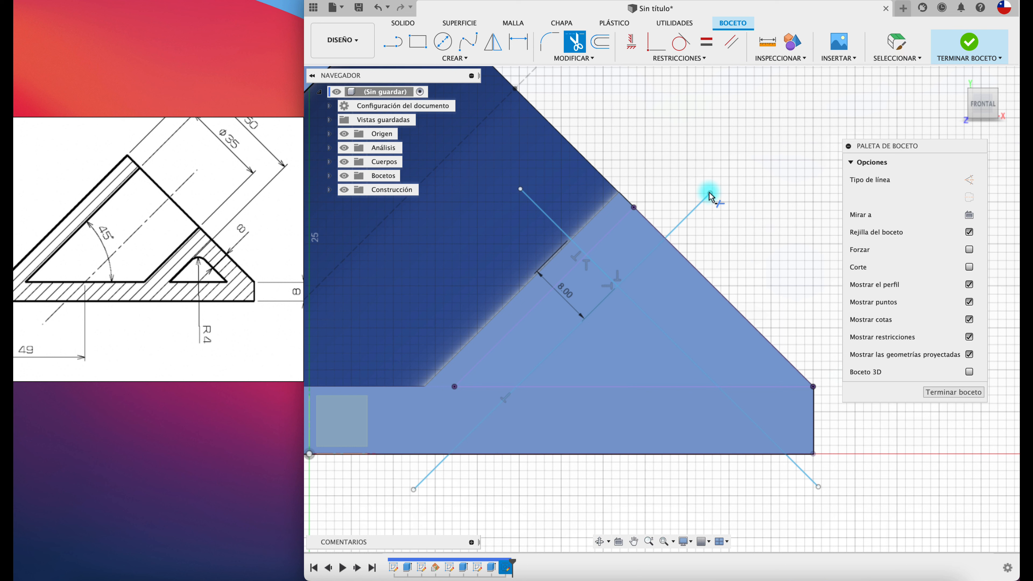
pyautogui.click(674, 231)
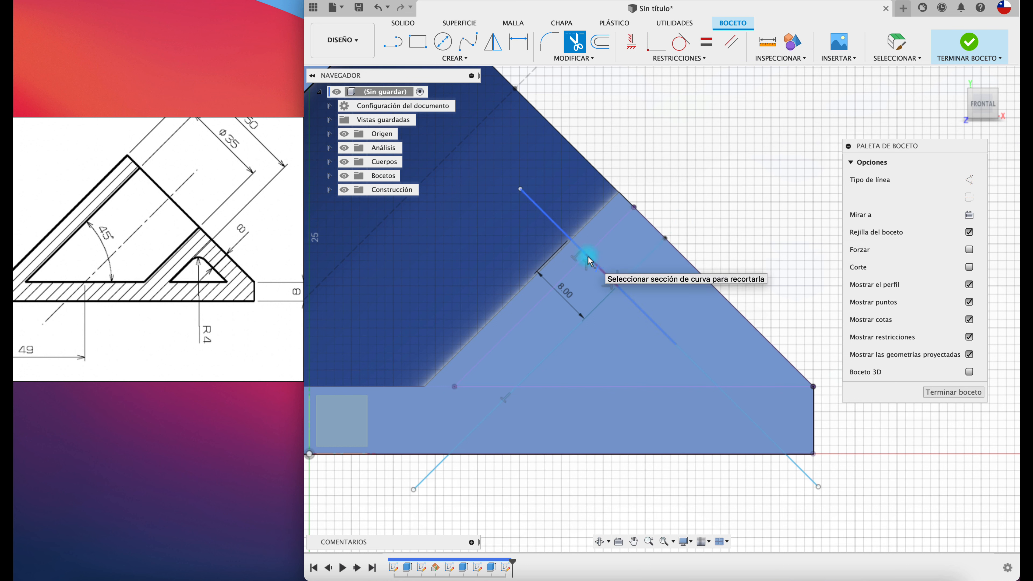
pyautogui.click(596, 266)
pyautogui.click(556, 224)
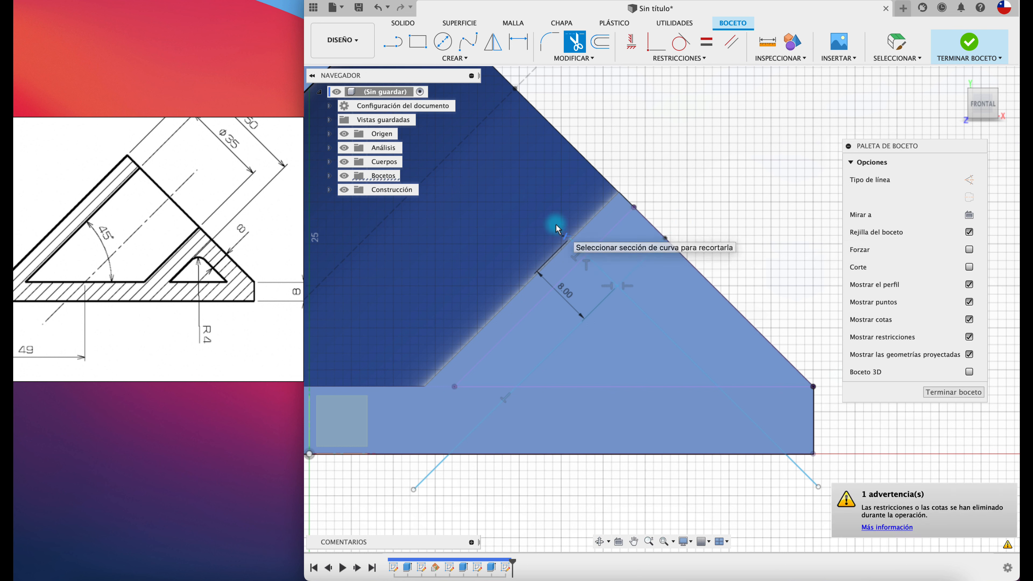
pyautogui.click(492, 411)
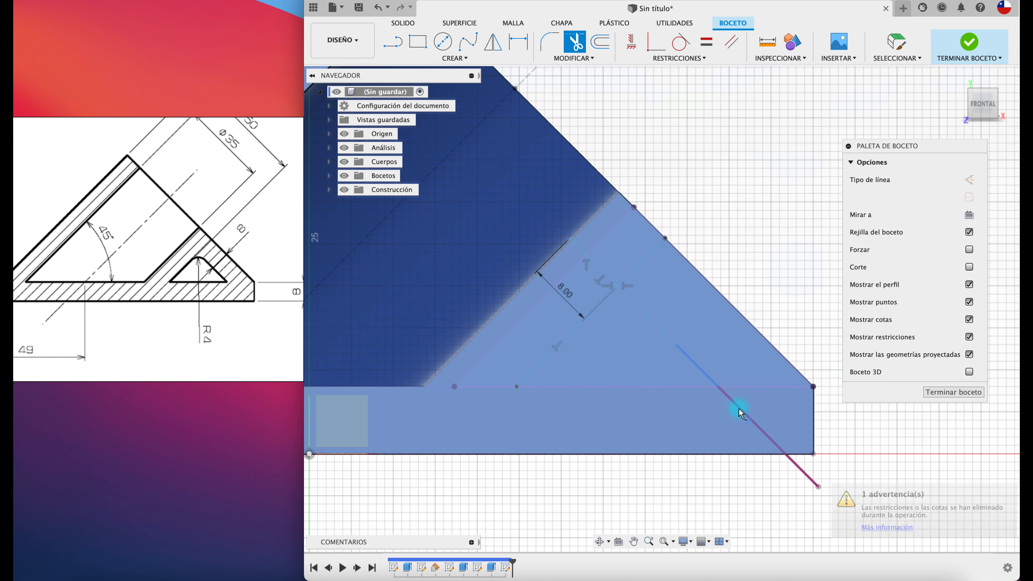
pyautogui.click(738, 409)
# Step: Close the triangle with a line along the plate's top surface joining its two lower corners, and finish the sketch
pyautogui.press('l')
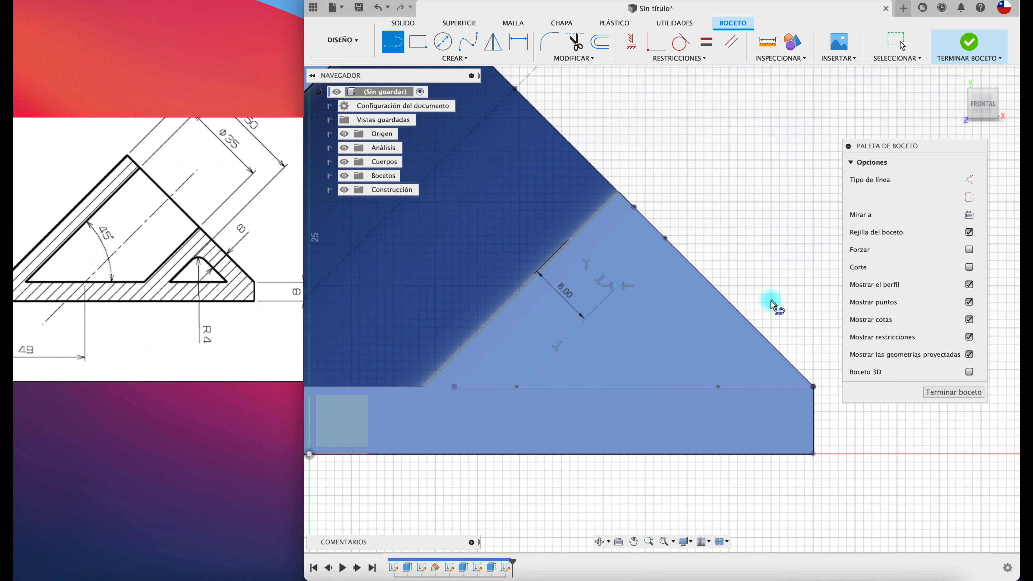
pyautogui.click(518, 387)
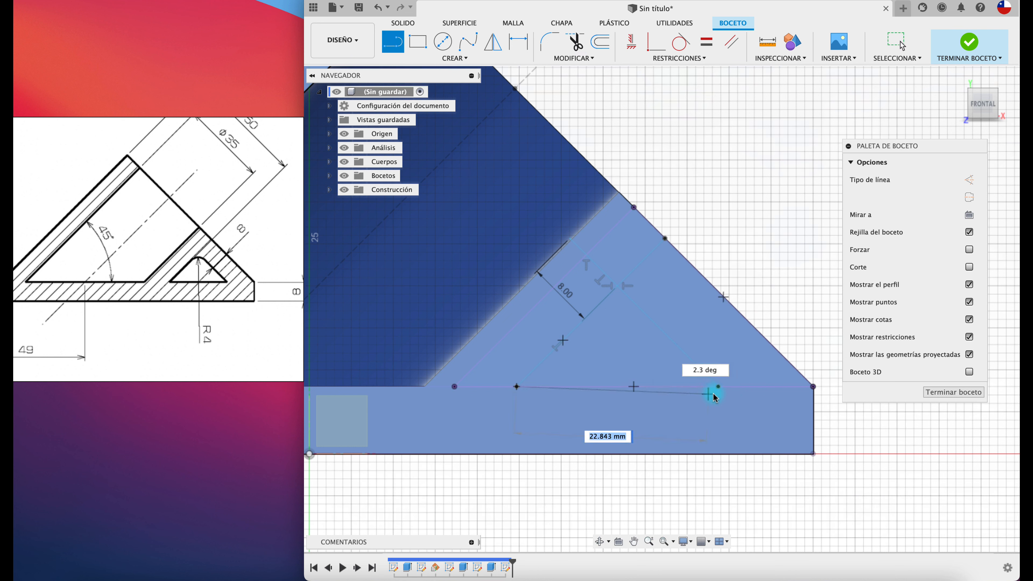
pyautogui.doubleClick(718, 387)
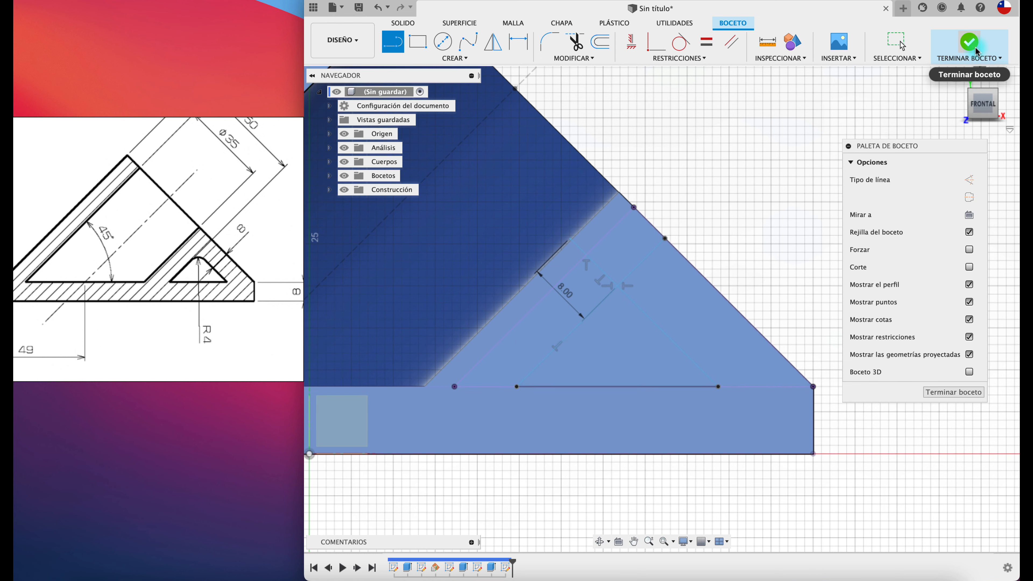
pyautogui.click(970, 42)
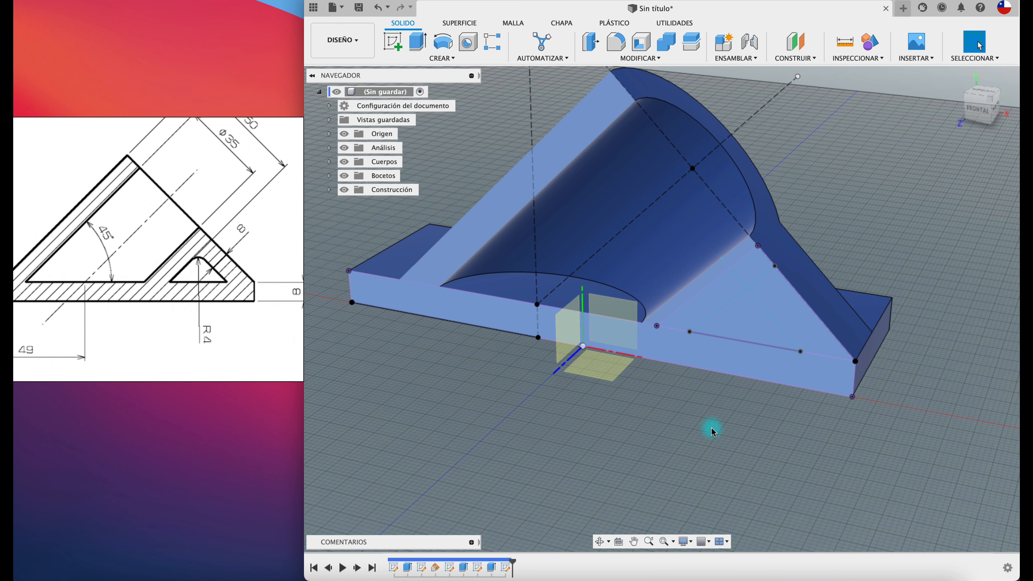
# Step: Extrude the triangular profile as a symmetric cut of 63 mm through the rib
pyautogui.press('e')
pyautogui.click(744, 322)
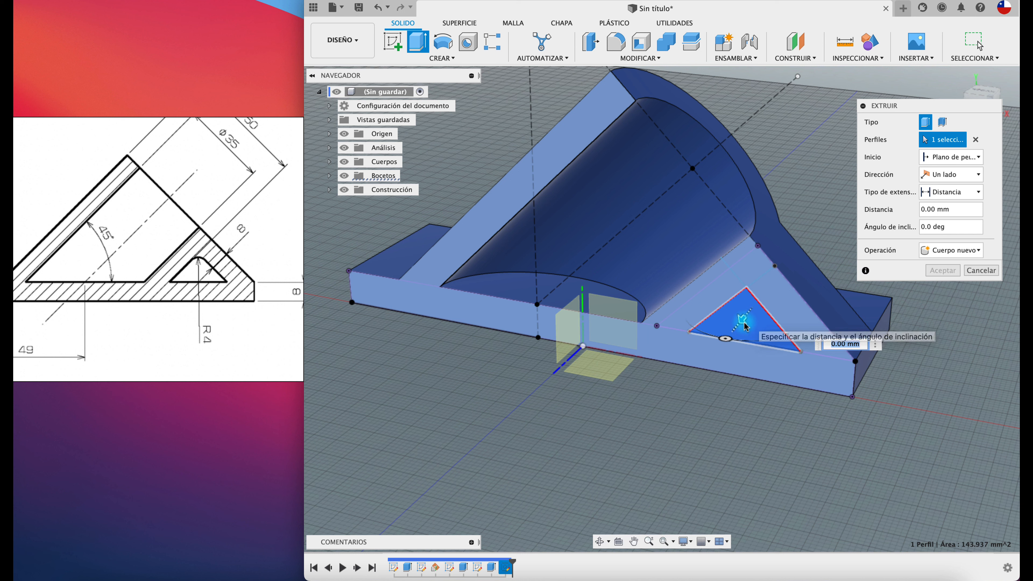
pyautogui.moveTo(744, 321); pyautogui.dragTo(617, 468)
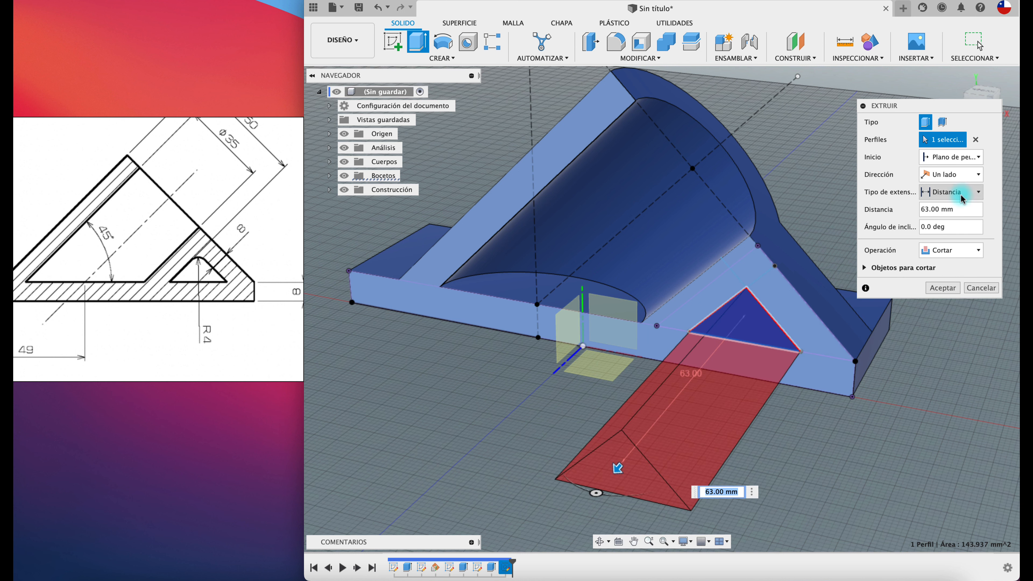
pyautogui.click(978, 174)
pyautogui.click(948, 201)
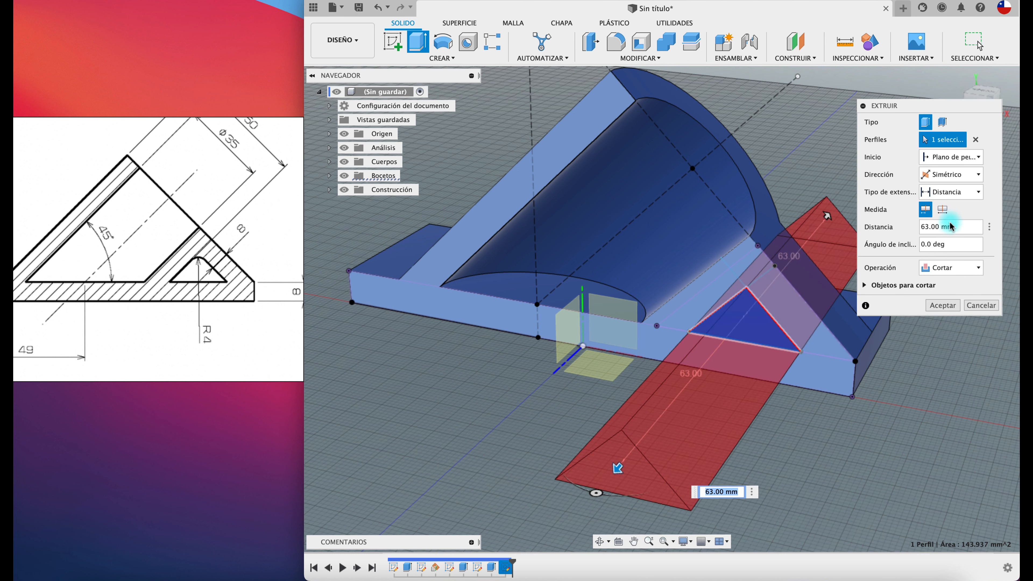
pyautogui.click(942, 305)
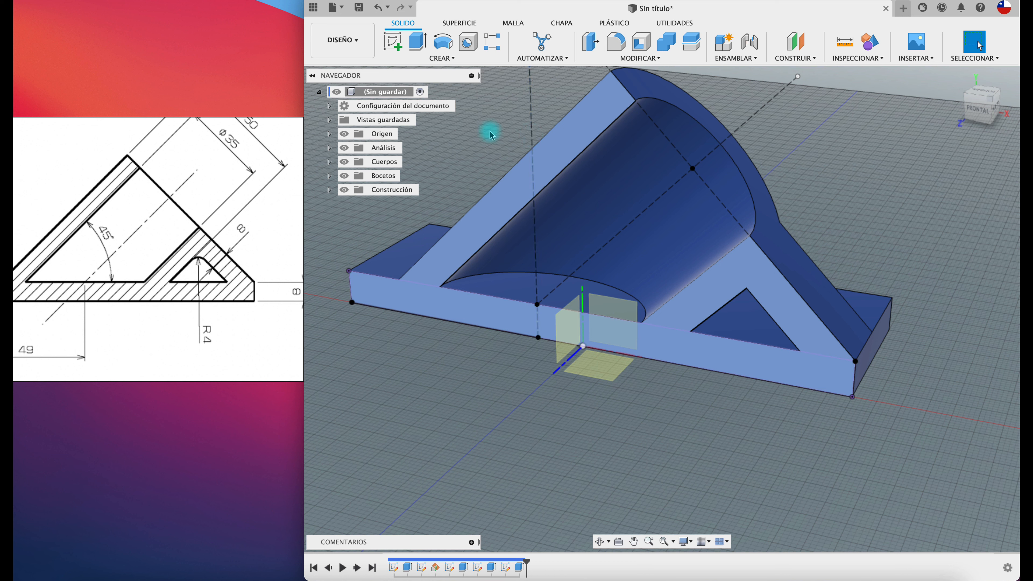
# Step: Hide the section analysis to show the whole bracket
pyautogui.click(330, 149)
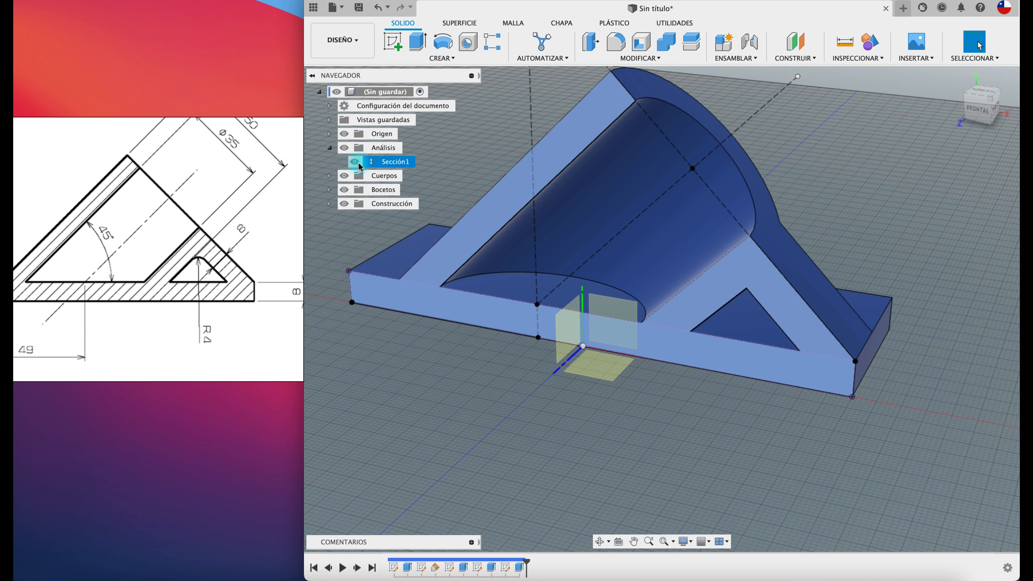
pyautogui.click(355, 163)
pyautogui.keyDown('shift'); pyautogui.scroll(-10, 996, 223); pyautogui.keyUp('shift')
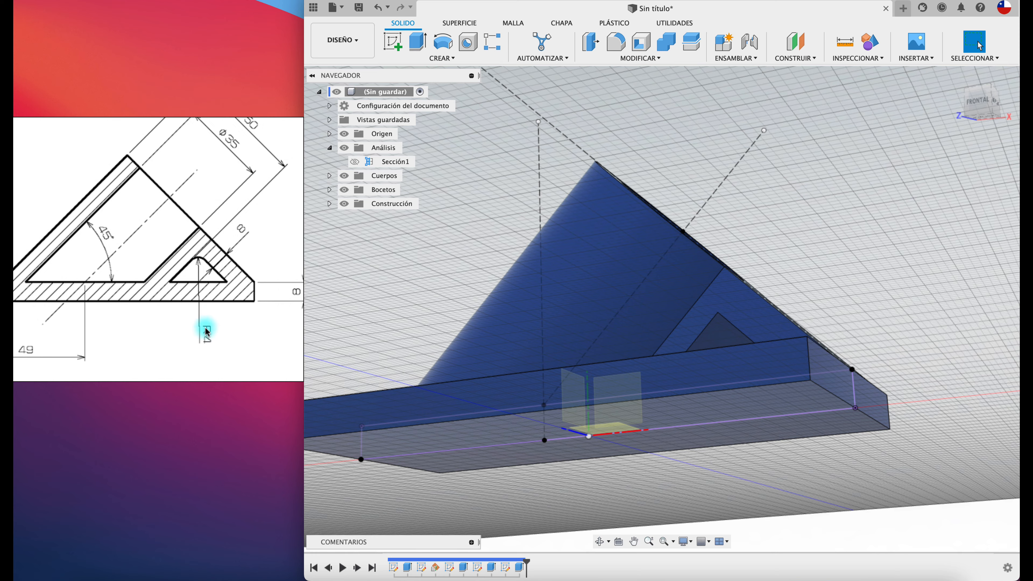
pyautogui.keyDown('shift'); pyautogui.hscroll(3, 698, 307); pyautogui.keyUp('shift')
pyautogui.scroll(3, 699, 307)
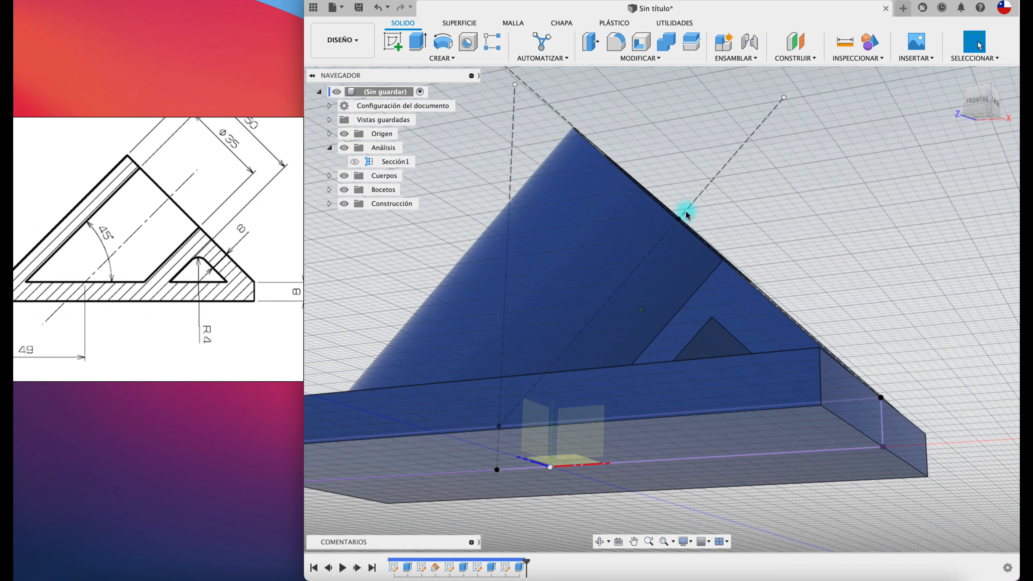
# Step: Fillet the upper inner edge of the rib's triangular opening with a 4 mm radius
pyautogui.click(616, 40)
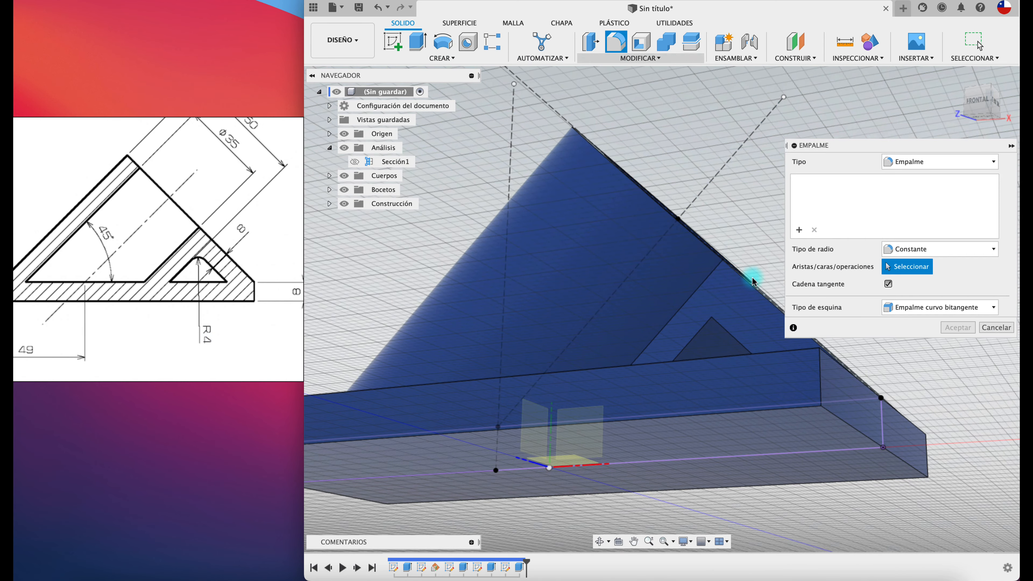
pyautogui.keyDown('shift'); pyautogui.scroll(-3, 772, 324); pyautogui.keyUp('shift')
pyautogui.scroll(3, 773, 325)
pyautogui.click(747, 330)
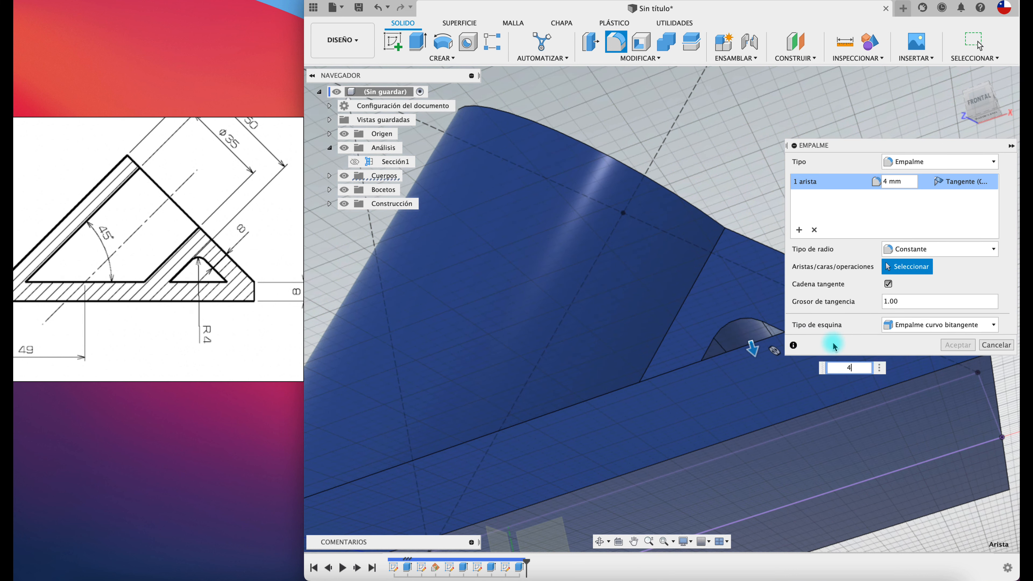
pyautogui.keyDown('shift'); pyautogui.hscroll(-3, 849, 345); pyautogui.keyUp('shift')
pyautogui.click(956, 346)
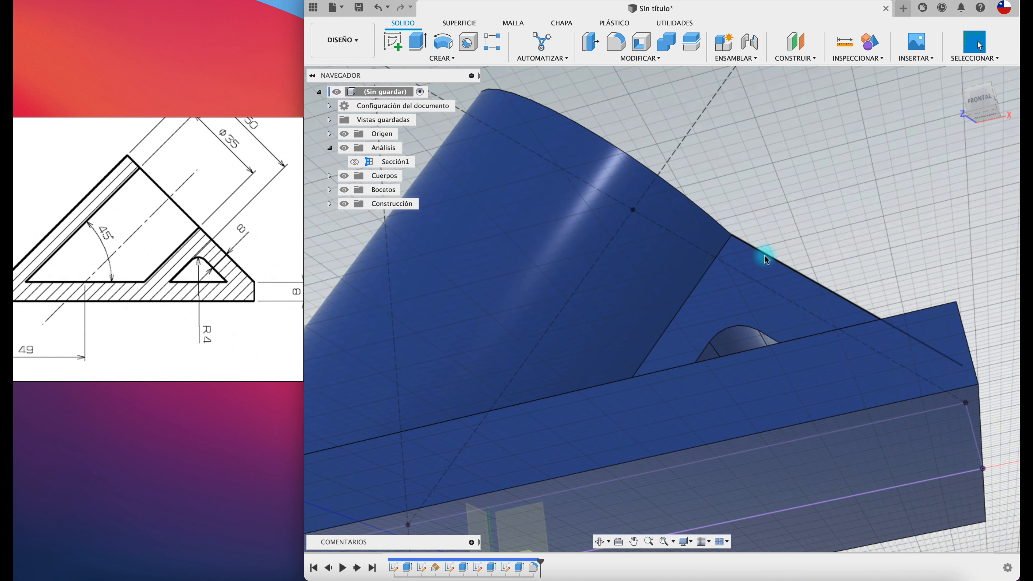
# Step: Examine the drawing's top view for the plate's hole and corner dimensions
pyautogui.scroll(-5, 765, 255)
pyautogui.scroll(10, 193, 272)
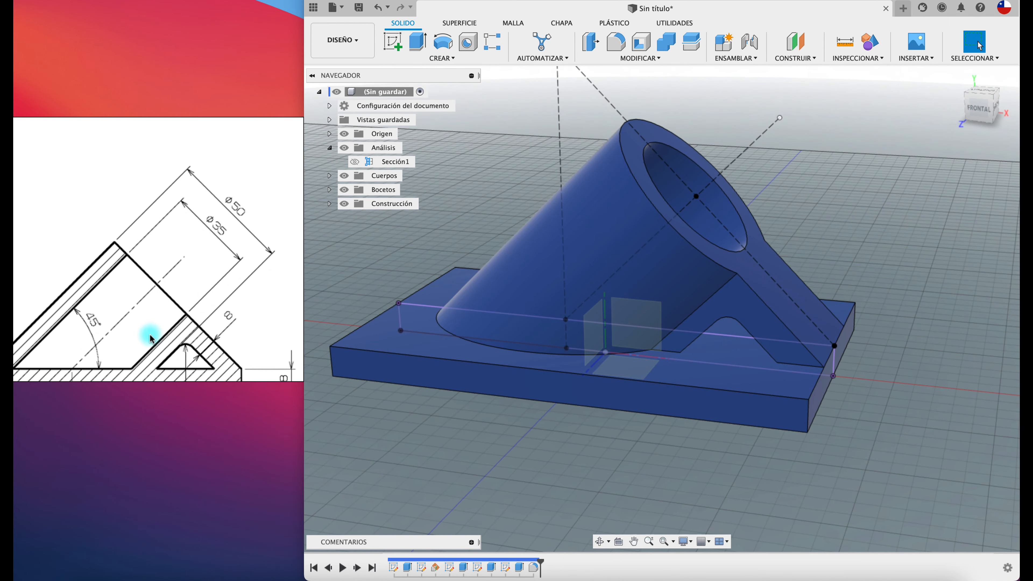
pyautogui.hscroll(-10, 216, 300)
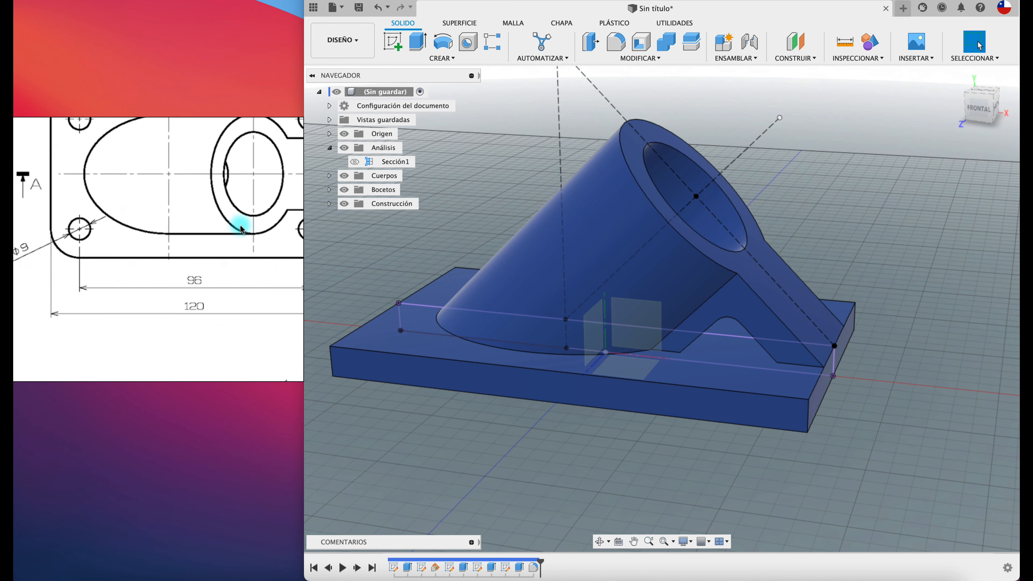
pyautogui.scroll(2, 177, 273)
pyautogui.hscroll(10, 181, 249)
pyautogui.scroll(-3, 181, 249)
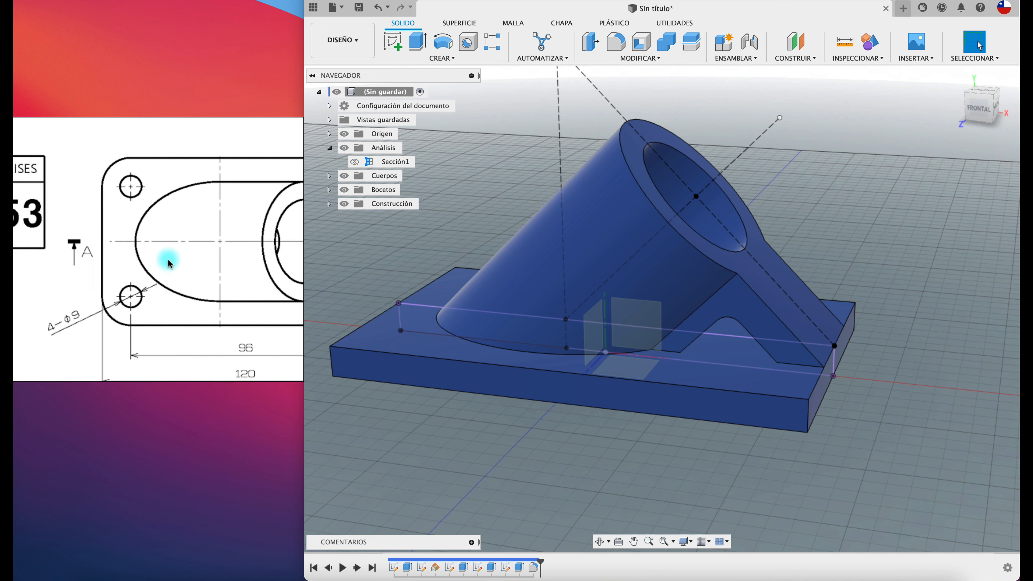
pyautogui.moveTo(149, 240); pyautogui.dragTo(223, 279)
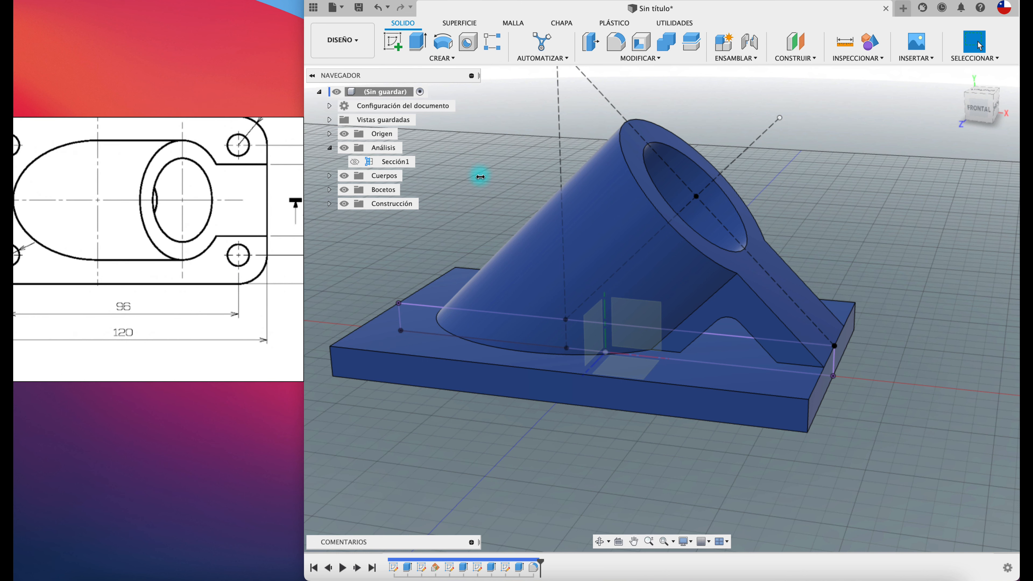
pyautogui.click(392, 40)
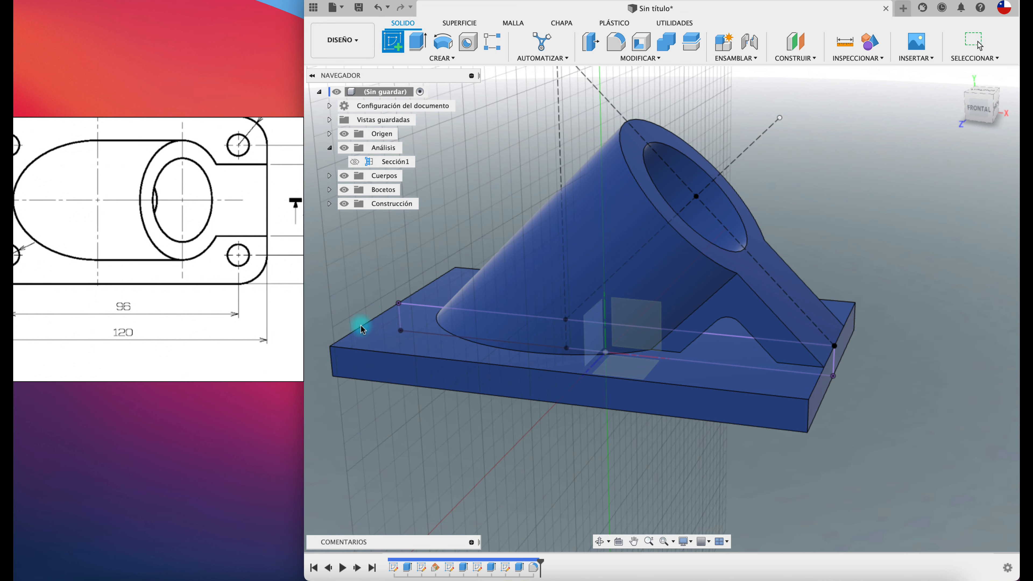
pyautogui.click(377, 341)
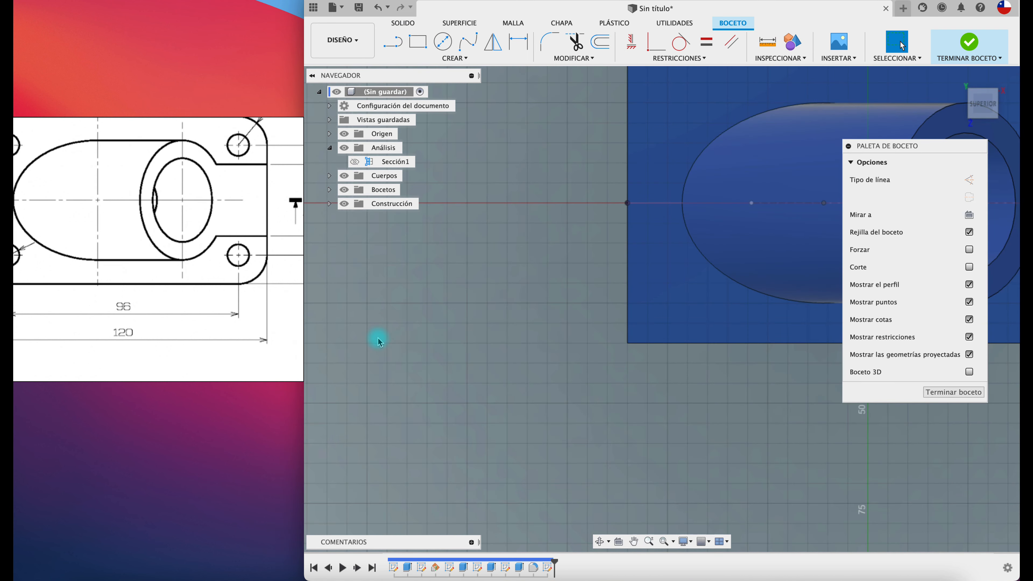
pyautogui.press('c')
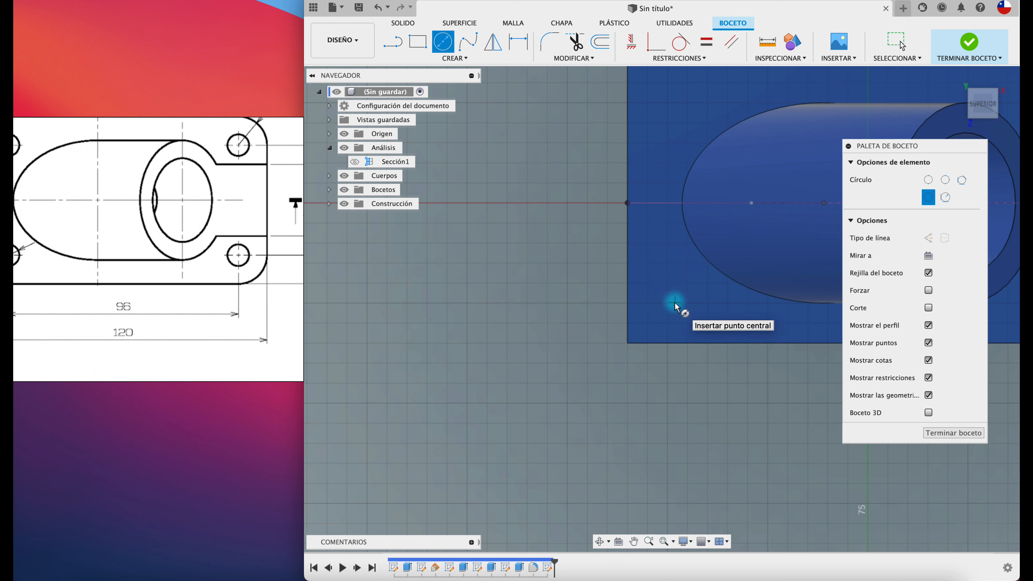
pyautogui.scroll(-3, 196, 311)
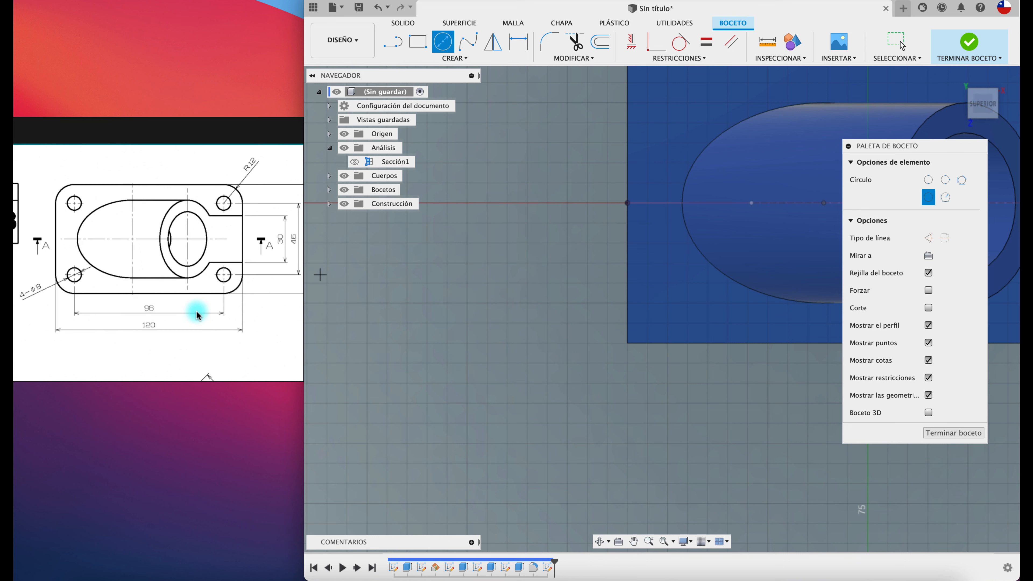
pyautogui.scroll(2, 198, 315)
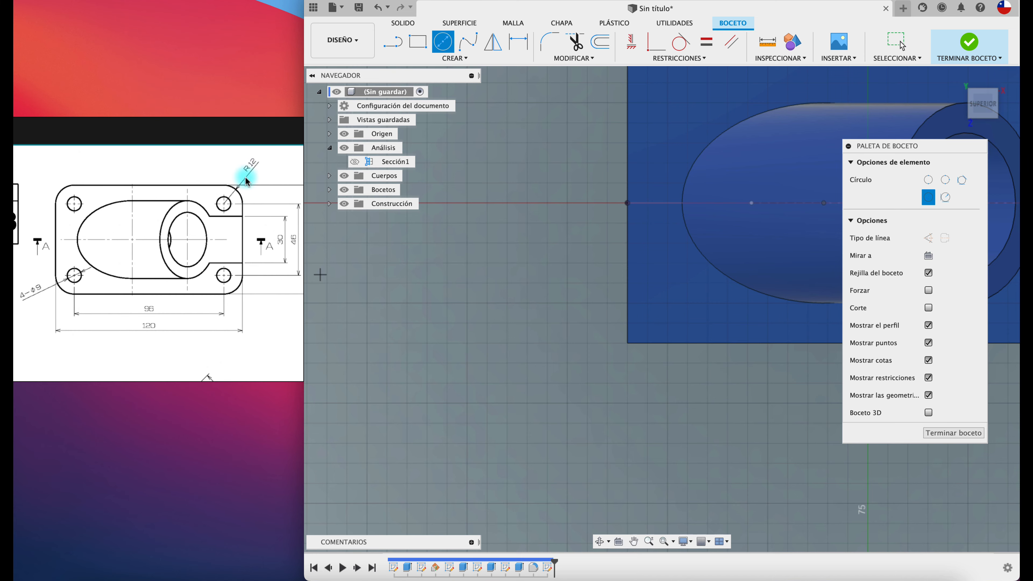
pyautogui.click(945, 434)
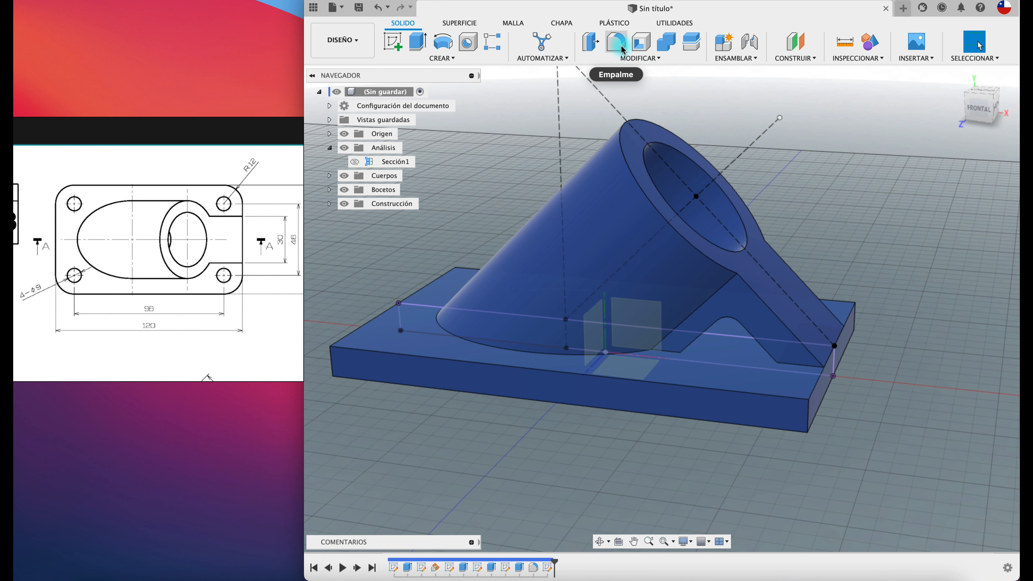
# Step: Fillet the four vertical corner edges of the base plate with a 12 mm radius
pyautogui.click(623, 50)
pyautogui.click(810, 421)
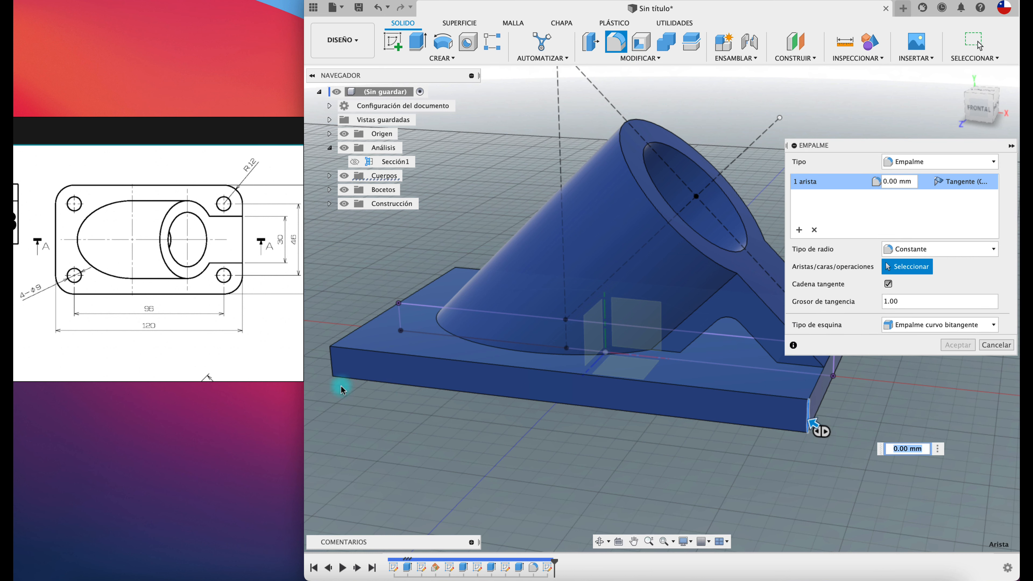
pyautogui.click(331, 365)
pyautogui.click(458, 285)
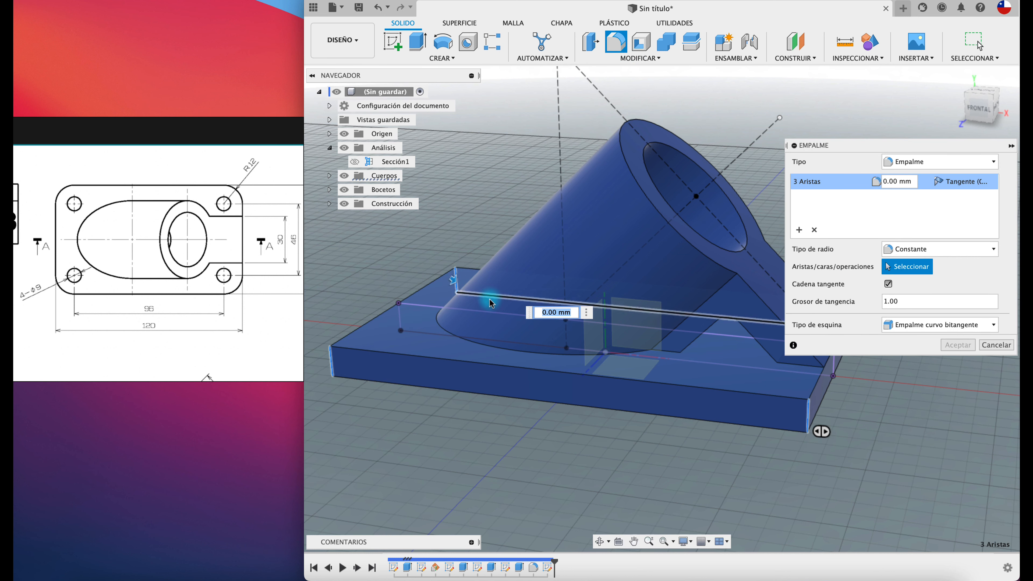
pyautogui.keyDown('shift'); pyautogui.moveTo(586, 350); pyautogui.dragTo(655, 380, button='middle'); pyautogui.keyUp('shift')
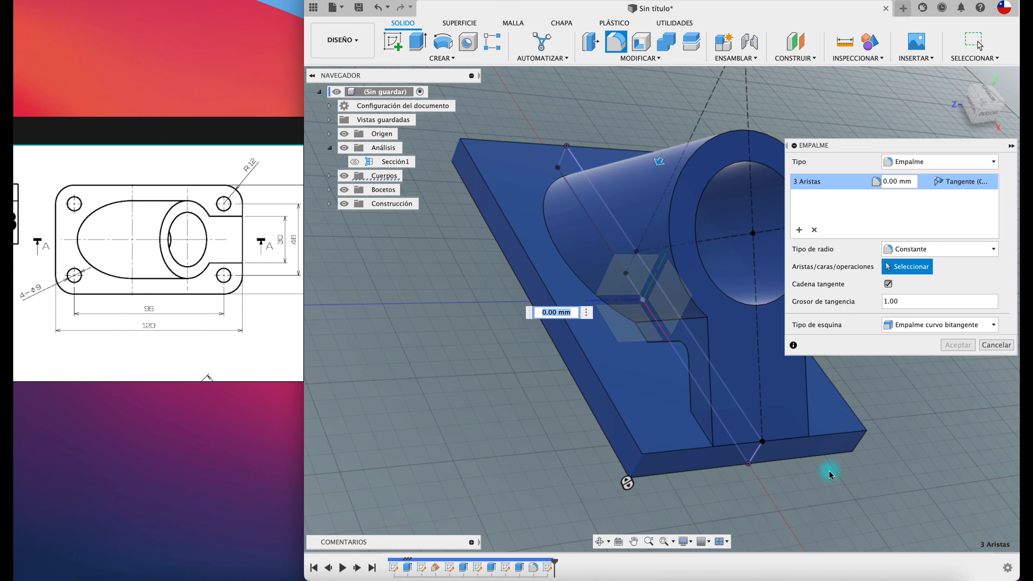
pyautogui.click(857, 448)
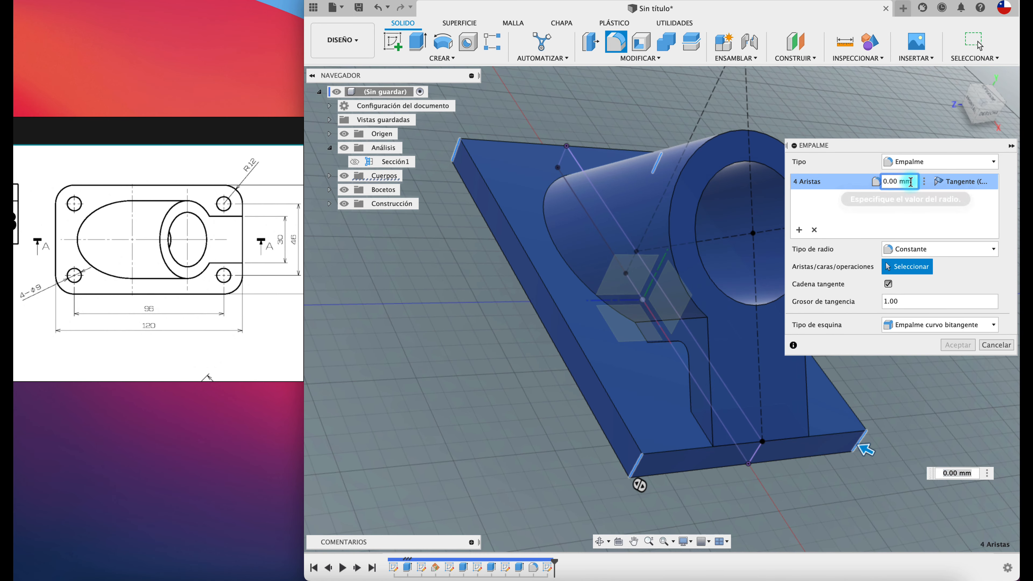
pyautogui.click(899, 181)
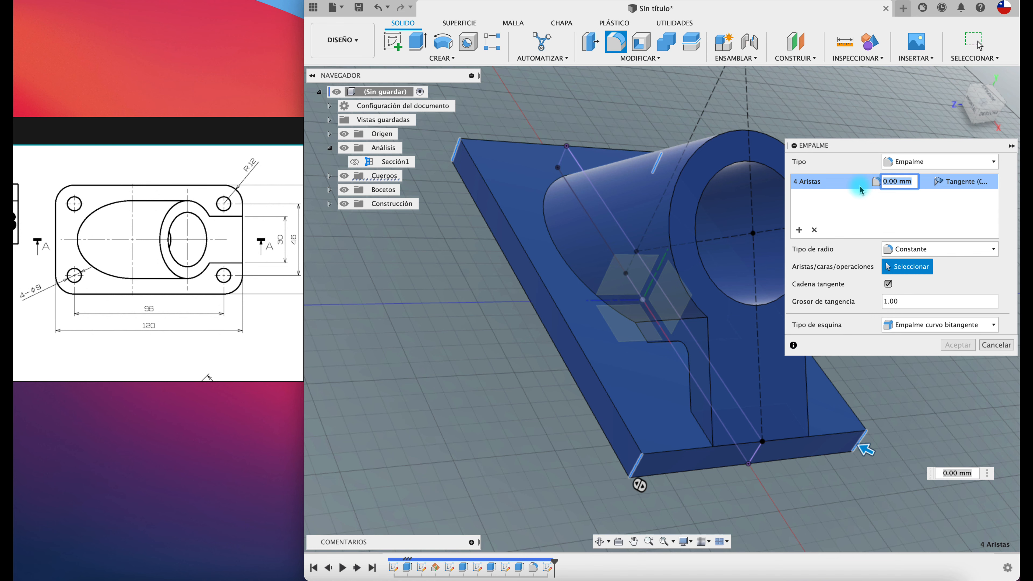
pyautogui.press('Return')
pyautogui.keyDown('shift'); pyautogui.moveTo(861, 190); pyautogui.dragTo(448, 131, button='middle'); pyautogui.keyUp('shift')
pyautogui.click(394, 55)
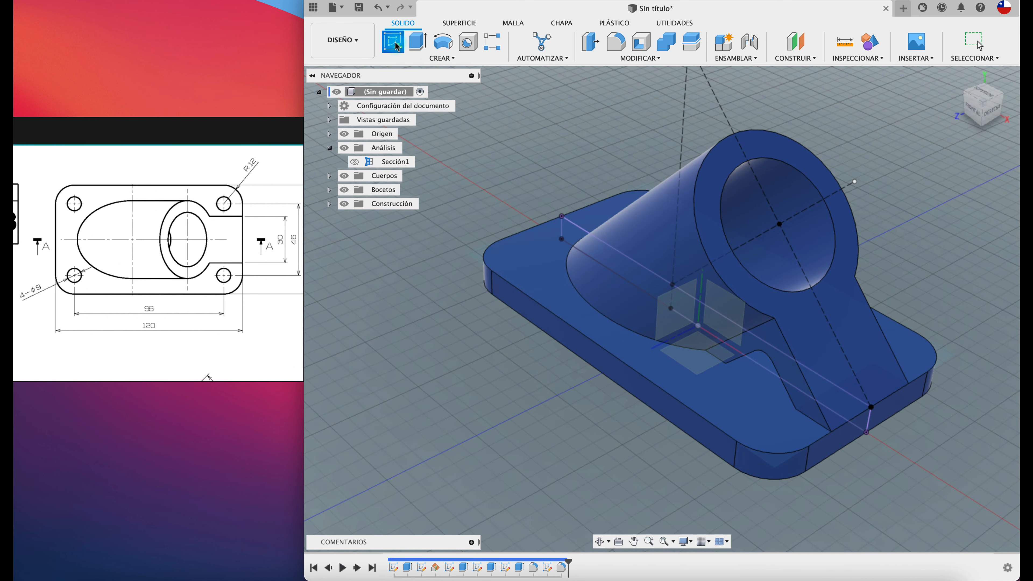
pyautogui.click(536, 278)
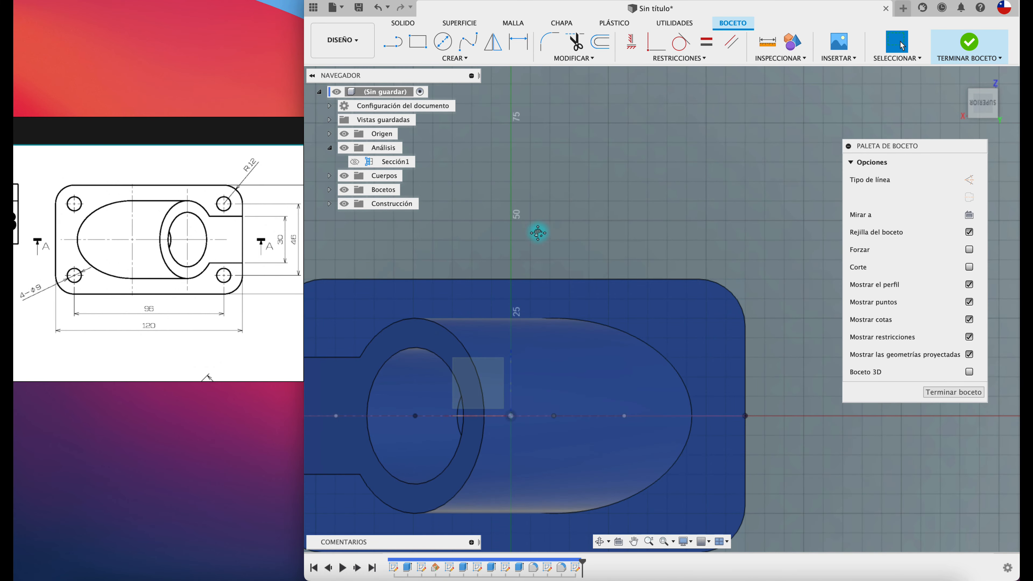
pyautogui.press('c')
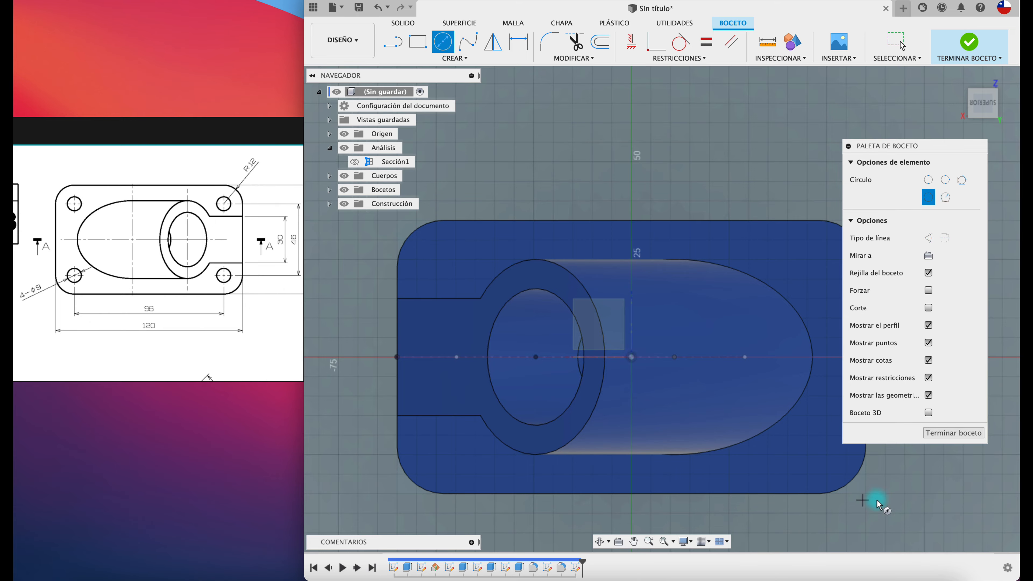
pyautogui.click(957, 433)
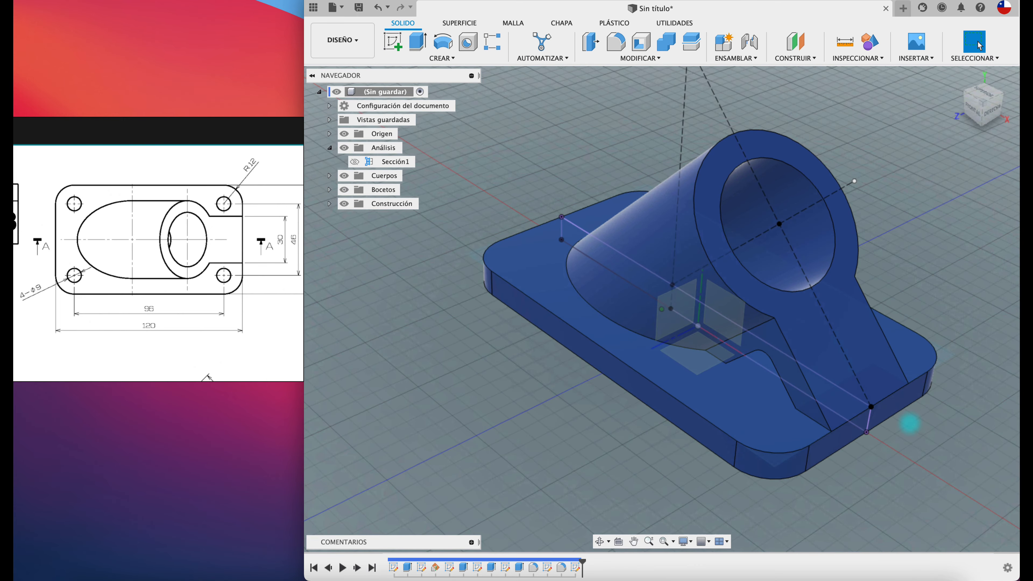
# Step: Start a sketch on the plate's underside and draw a 9 mm diameter circle centred on its upper-left rounded corner
pyautogui.moveTo(910, 423)
pyautogui.keyDown('shift'); pyautogui.mouseDown(button='middle')
pyautogui.moveTo(672, 318)
pyautogui.moveTo(632, 250)
pyautogui.moveTo(569, 220)
pyautogui.mouseUp(button='middle'); pyautogui.keyUp('shift')
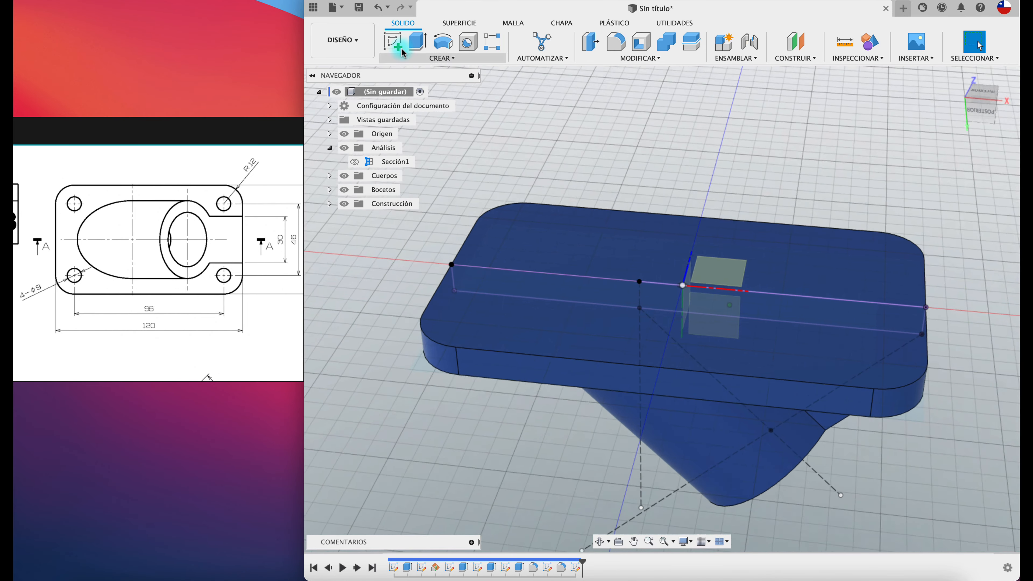
pyautogui.click(394, 41)
pyautogui.click(594, 244)
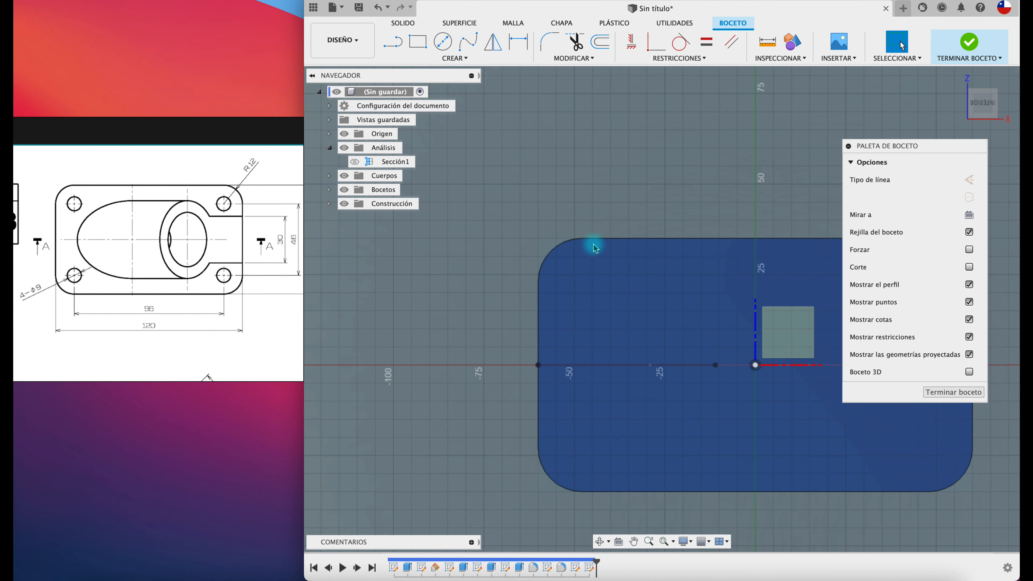
pyautogui.press('c')
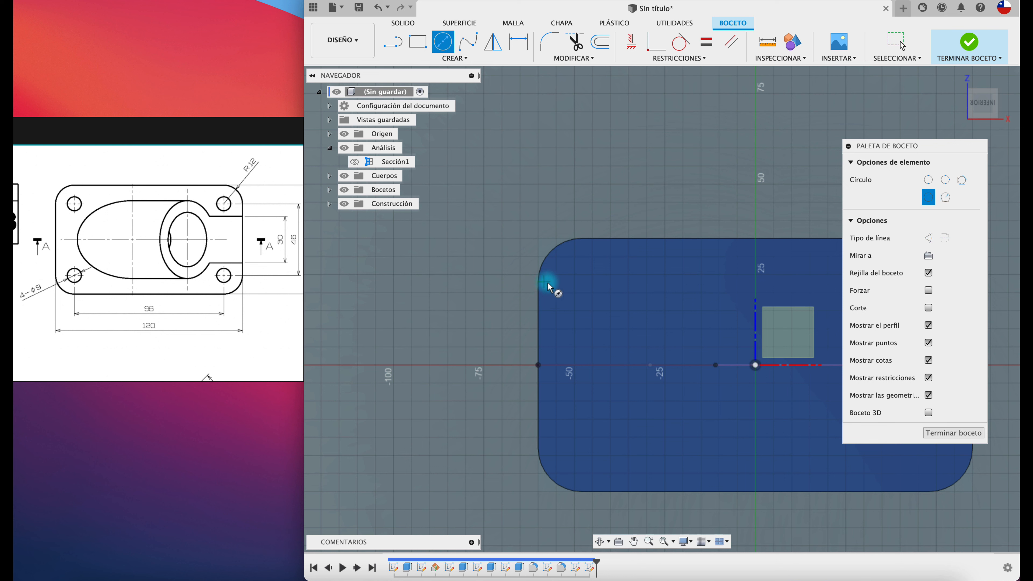
pyautogui.click(582, 282)
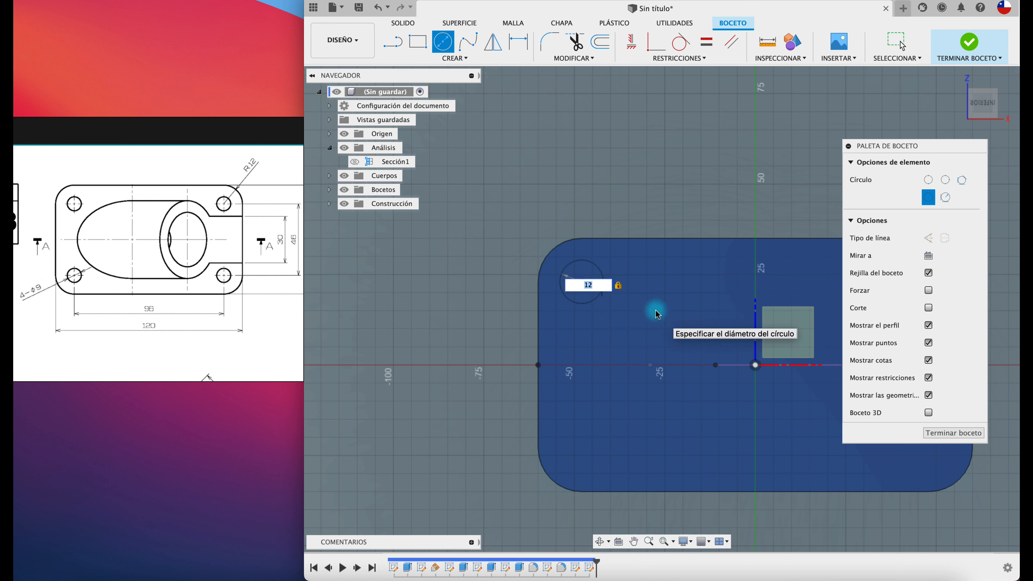
pyautogui.press('Return')
pyautogui.press('Escape')
# Step: Draw a second 9 mm diameter circle centred on the plate's lower-left rounded corner
pyautogui.press('c')
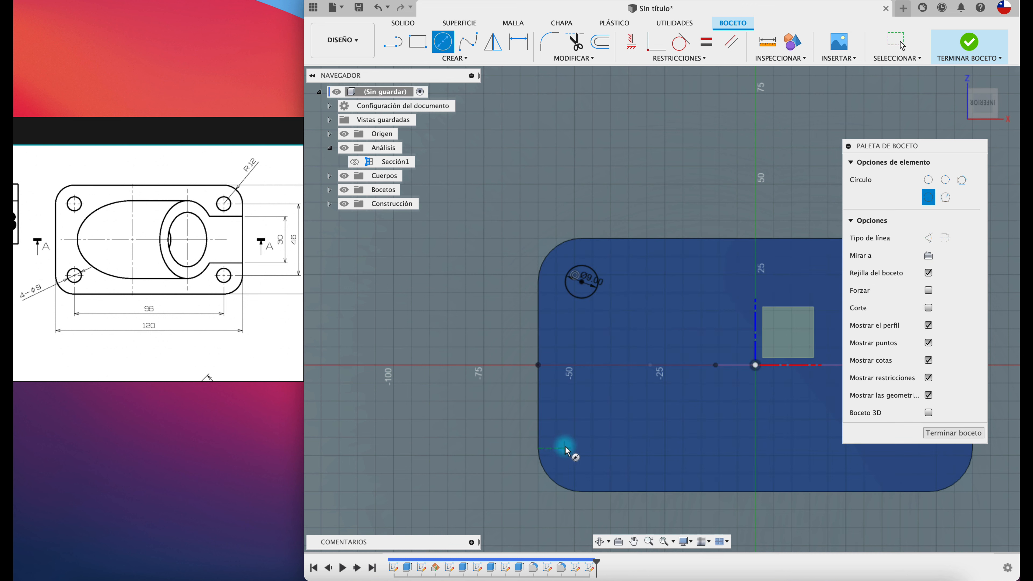
pyautogui.click(582, 449)
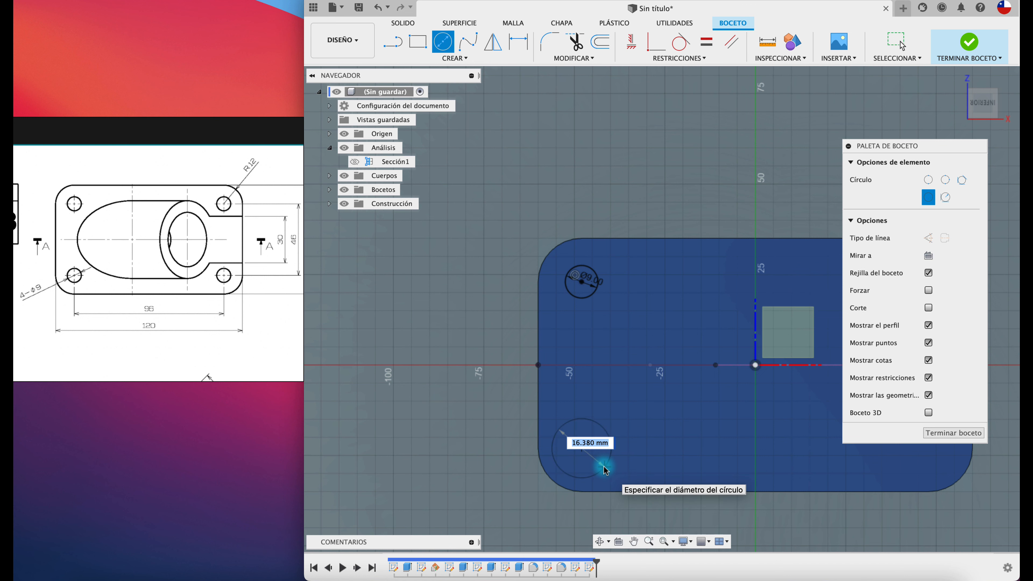
pyautogui.write('9')
pyautogui.press('Return')
pyautogui.press('Escape')
# Step: Draw 9 mm diameter circles centred on the two rounded corners at the plate's opposite short end
pyautogui.moveTo(674, 347); pyautogui.dragTo(396, 326, button='middle')
pyautogui.press('c')
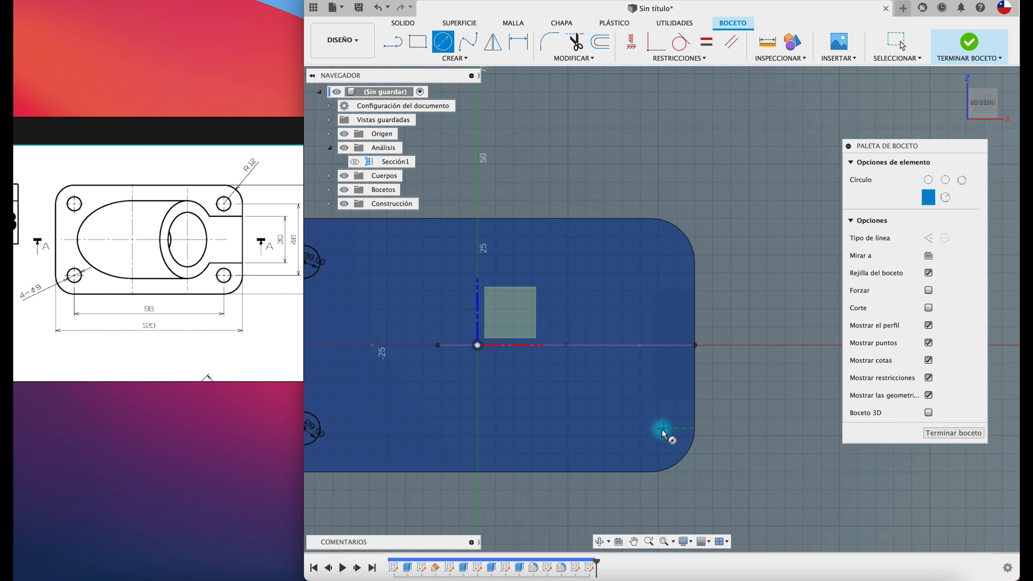
pyautogui.click(650, 428)
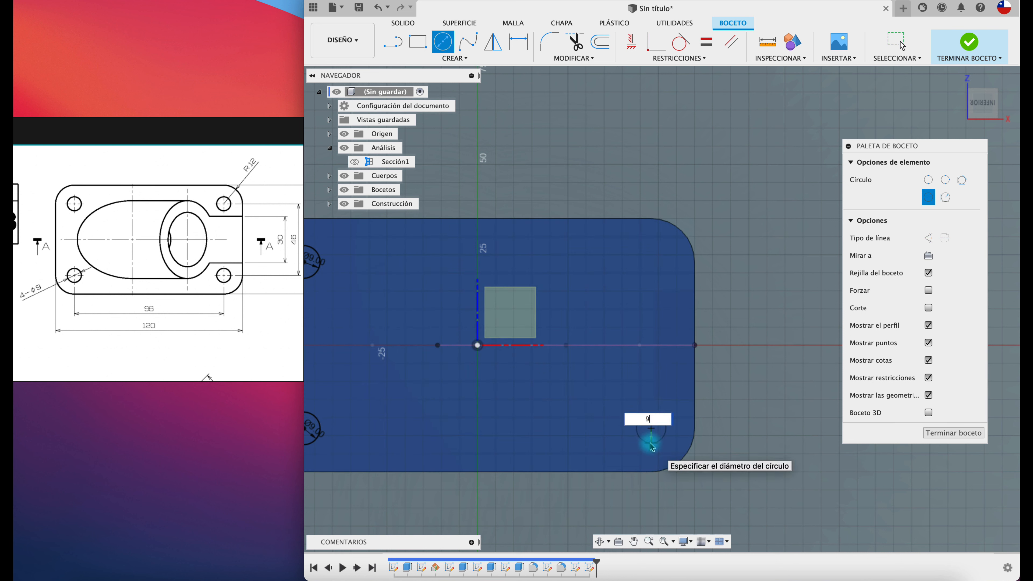
pyautogui.write('9')
pyautogui.press('Return')
pyautogui.press('Escape')
pyautogui.press('c')
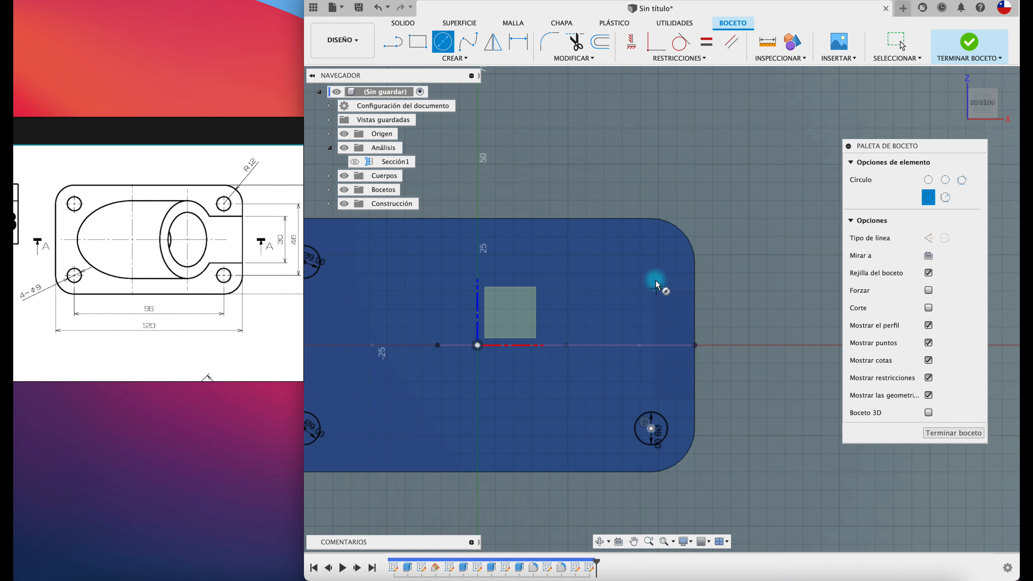
pyautogui.click(651, 262)
pyautogui.press('Return')
pyautogui.press('Escape')
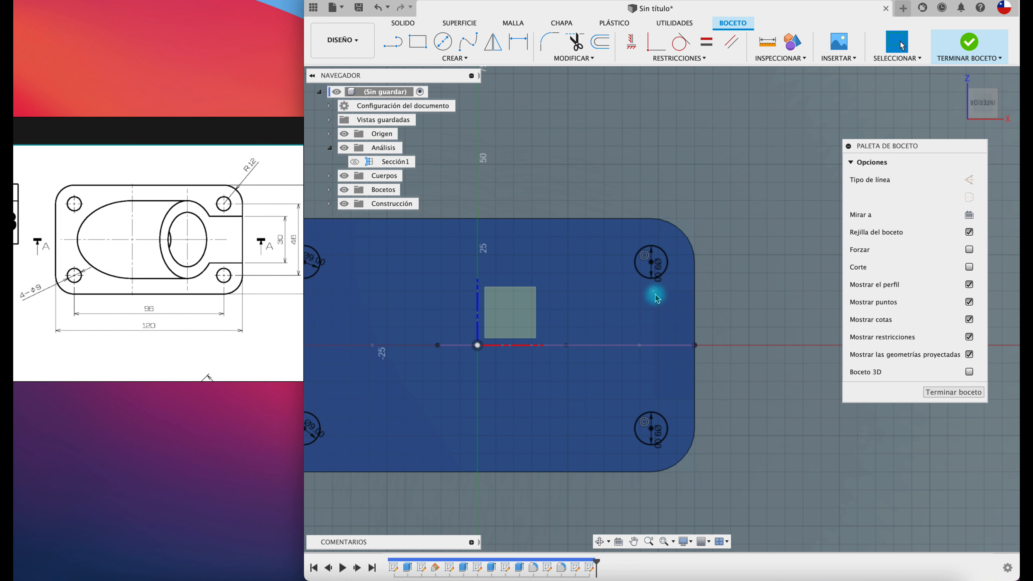
# Step: Extrude the four corner circles as a −80 mm cut through the plate
pyautogui.click(957, 76)
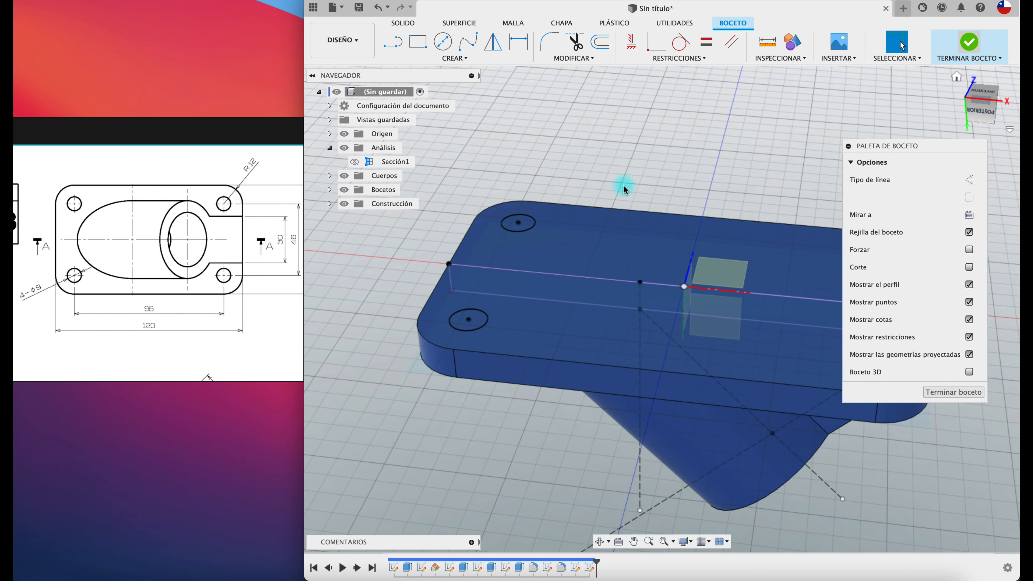
pyautogui.press('e')
pyautogui.click(449, 223)
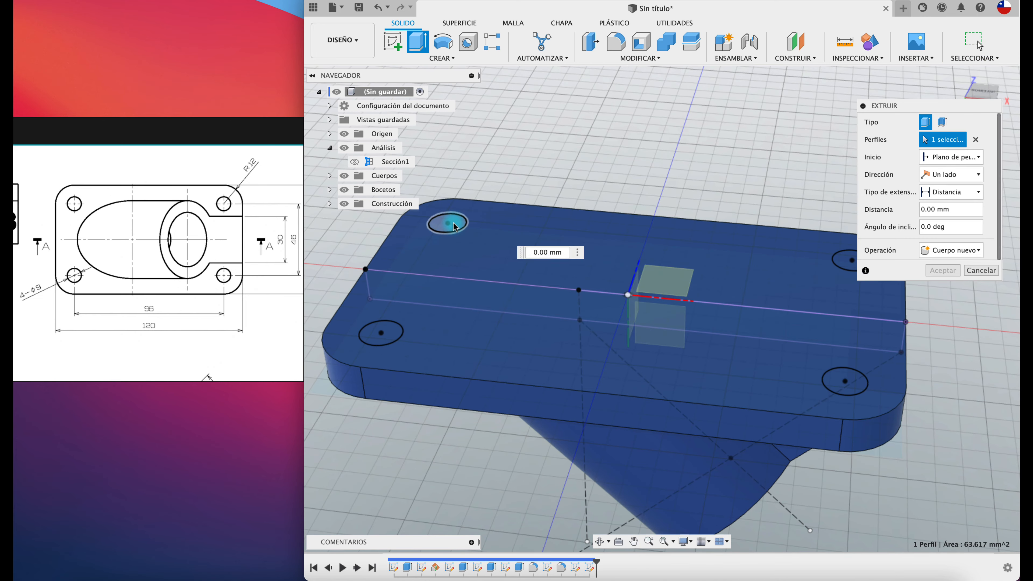
pyautogui.click(386, 332)
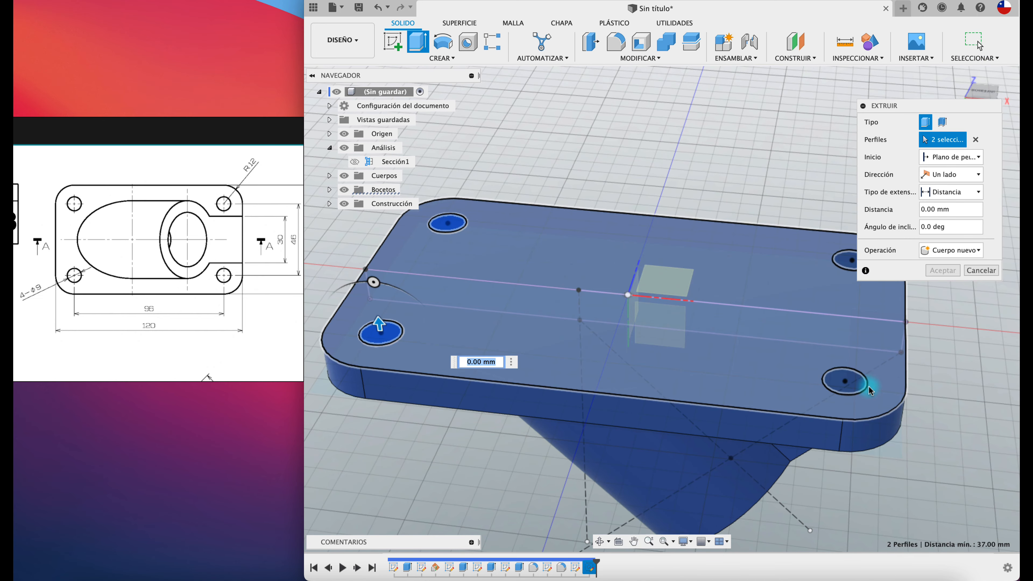
pyautogui.click(849, 383)
pyautogui.click(845, 265)
pyautogui.scroll(5, 701, 206)
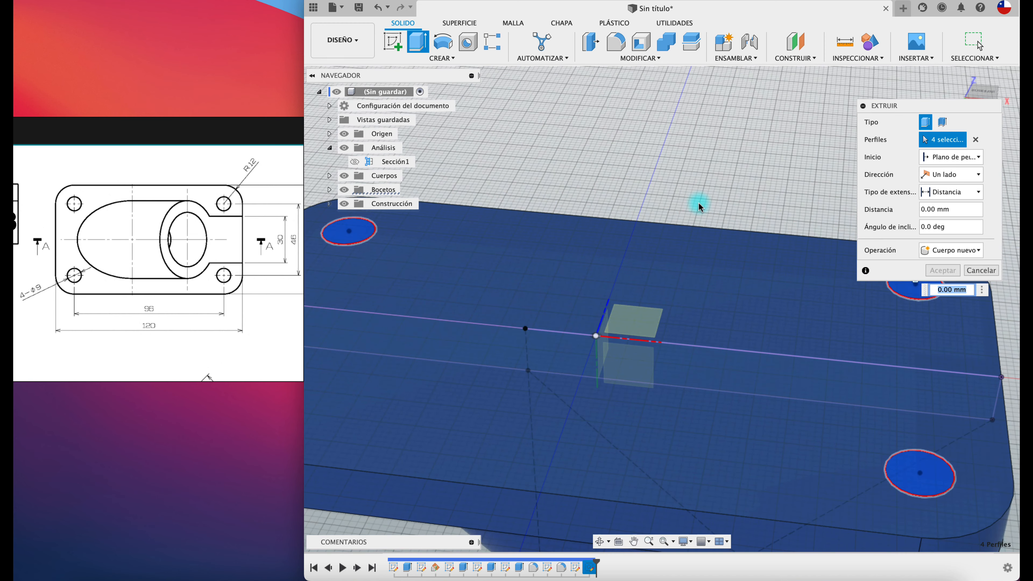
pyautogui.scroll(-6, 701, 207)
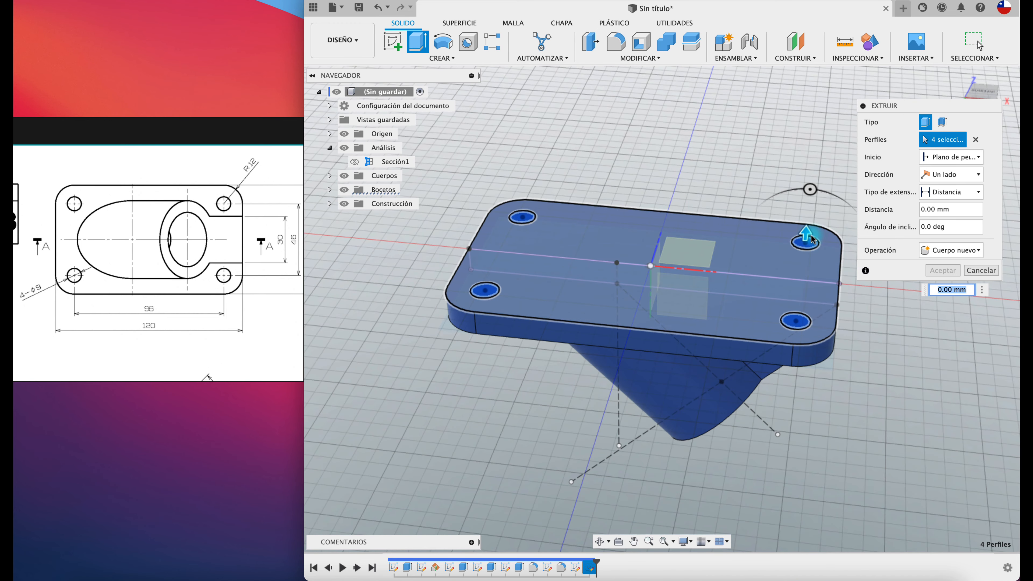
pyautogui.moveTo(813, 240); pyautogui.dragTo(791, 424)
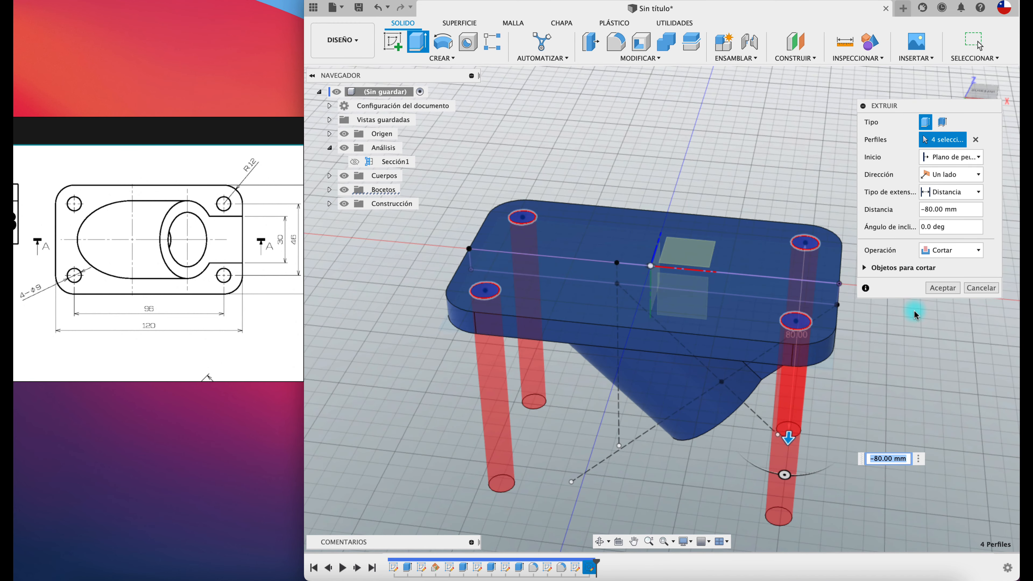
pyautogui.click(943, 288)
# Step: Hide all sketches and the origin geometry to show only the finished bracket
pyautogui.keyDown('shift'); pyautogui.moveTo(935, 293); pyautogui.dragTo(851, 273, button='middle'); pyautogui.keyUp('shift')
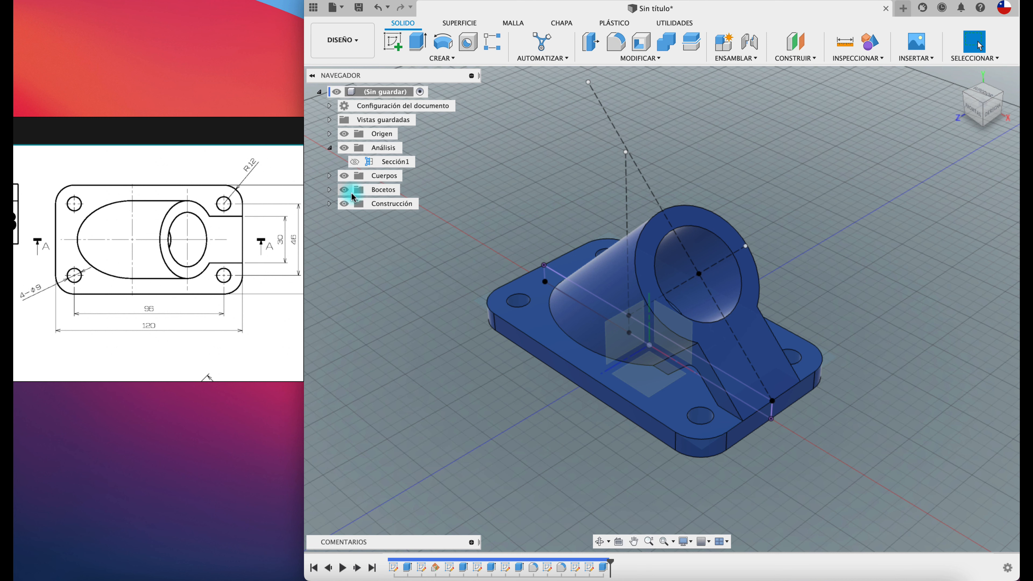
pyautogui.click(344, 190)
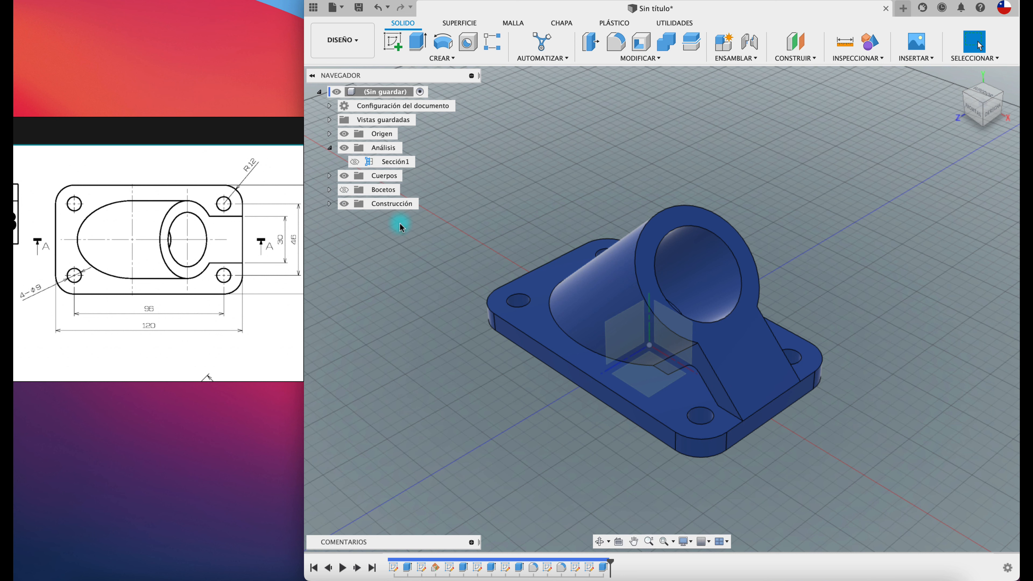
pyautogui.click(344, 133)
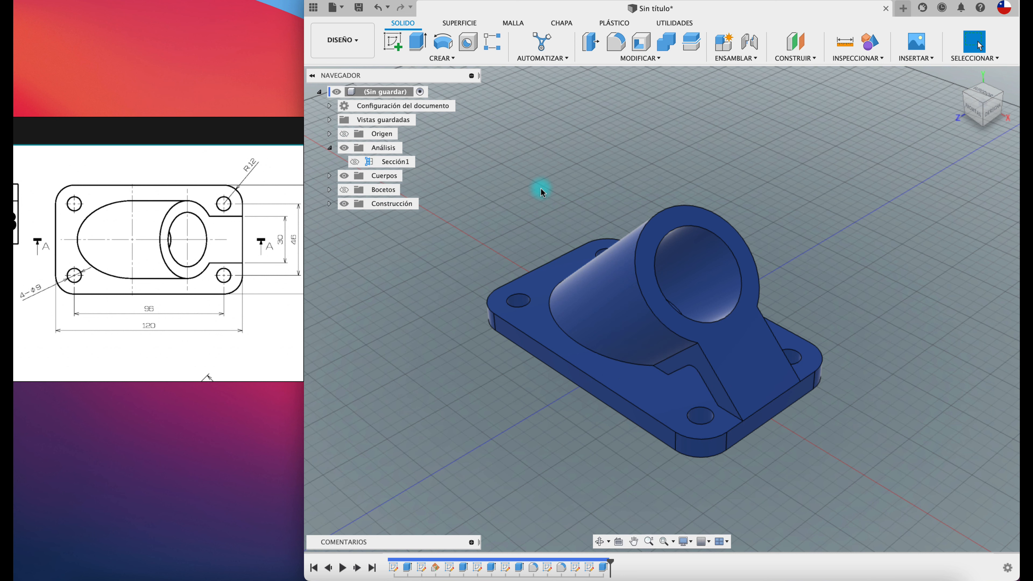
pyautogui.scroll(3, 543, 192)
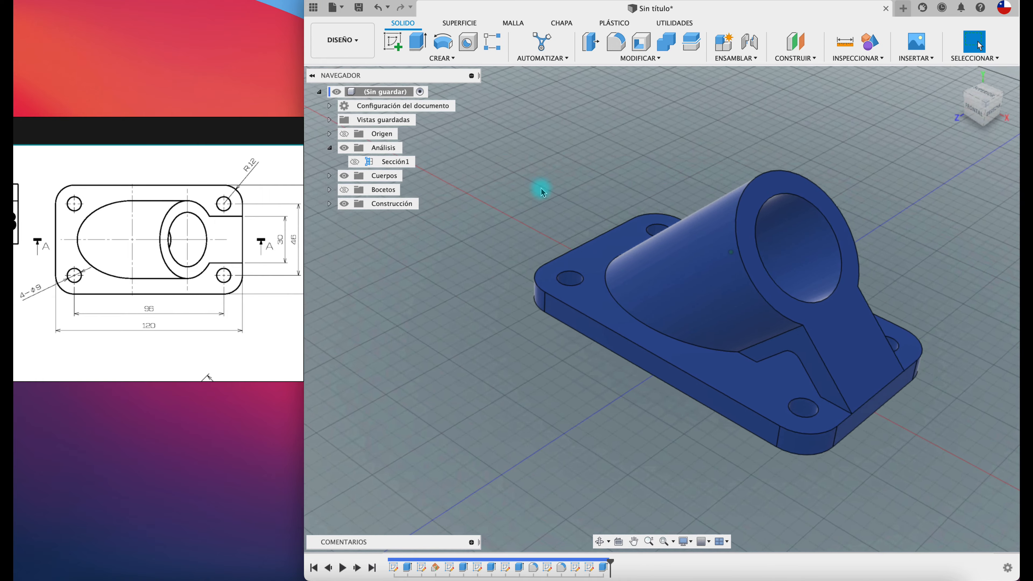